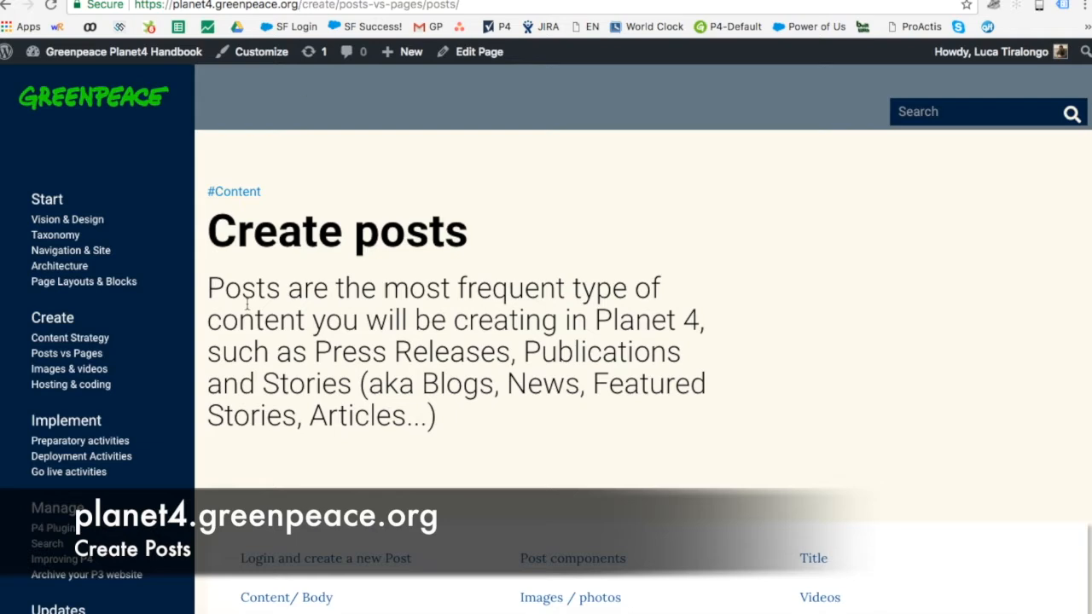
# Step: Look over the Planet 4 Handbook's Create posts page and raise the system volume
pyautogui.moveTo(215, 235); pyautogui.dragTo(512, 266)
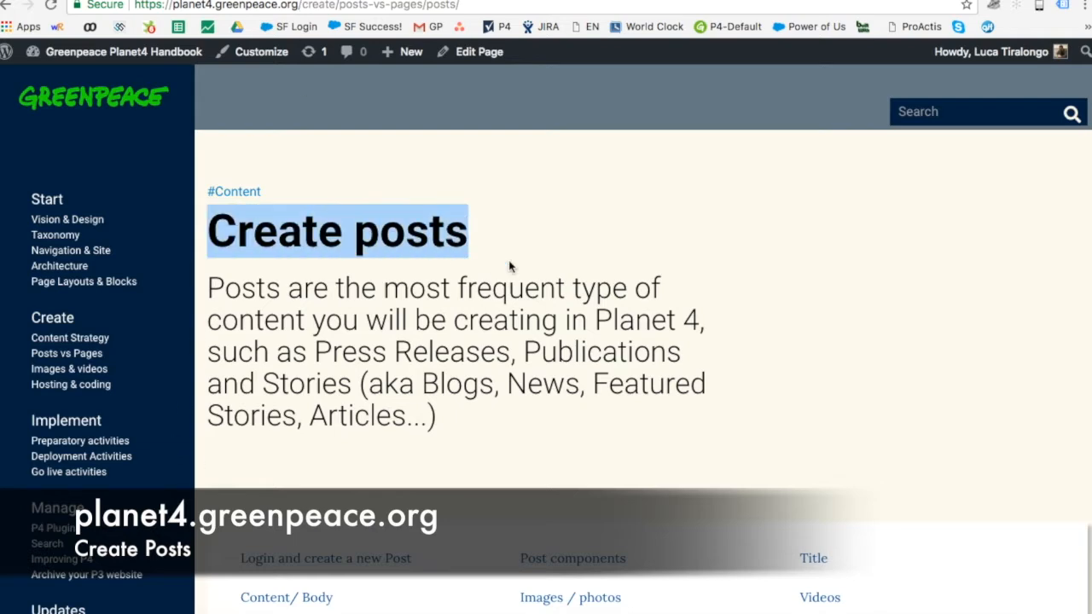
pyautogui.click(512, 266)
pyautogui.scroll(-1, 426, 424)
pyautogui.scroll(-5, 425, 424)
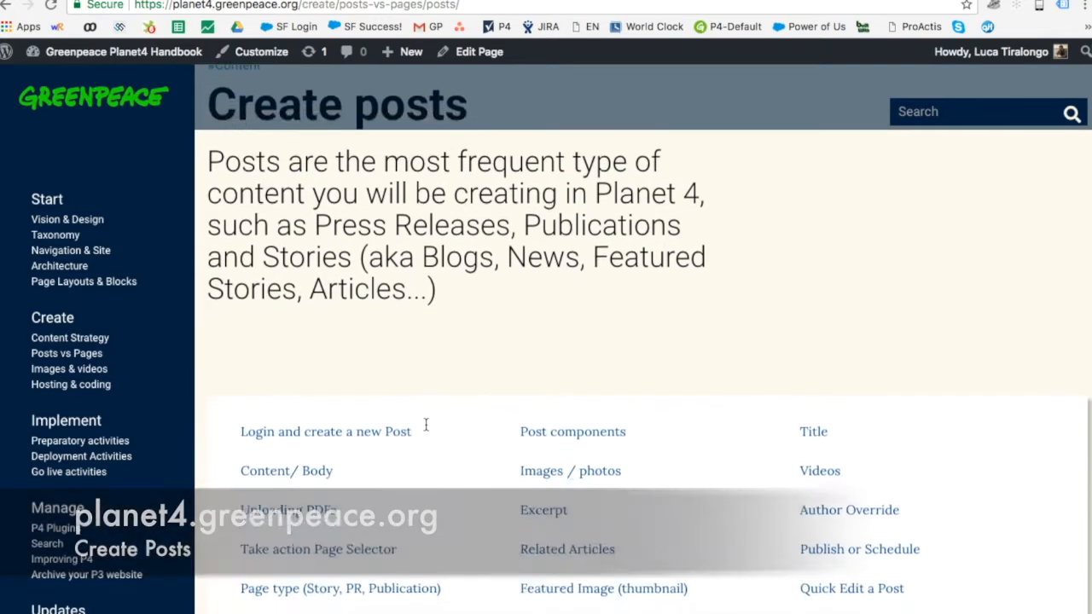
pyautogui.scroll(6, 426, 424)
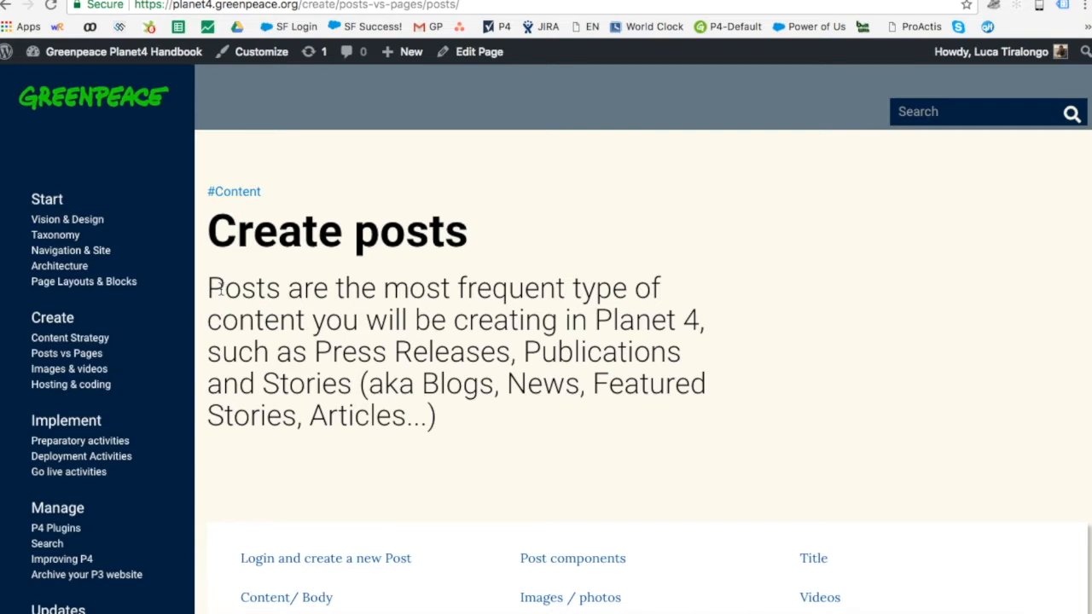
pyautogui.press('XF86AudioRaiseVolume')
pyautogui.press('XF86AudioRaiseVolume')
# Step: Switch to the Greenpeace International home page and scroll through it
pyautogui.click(544, 1)
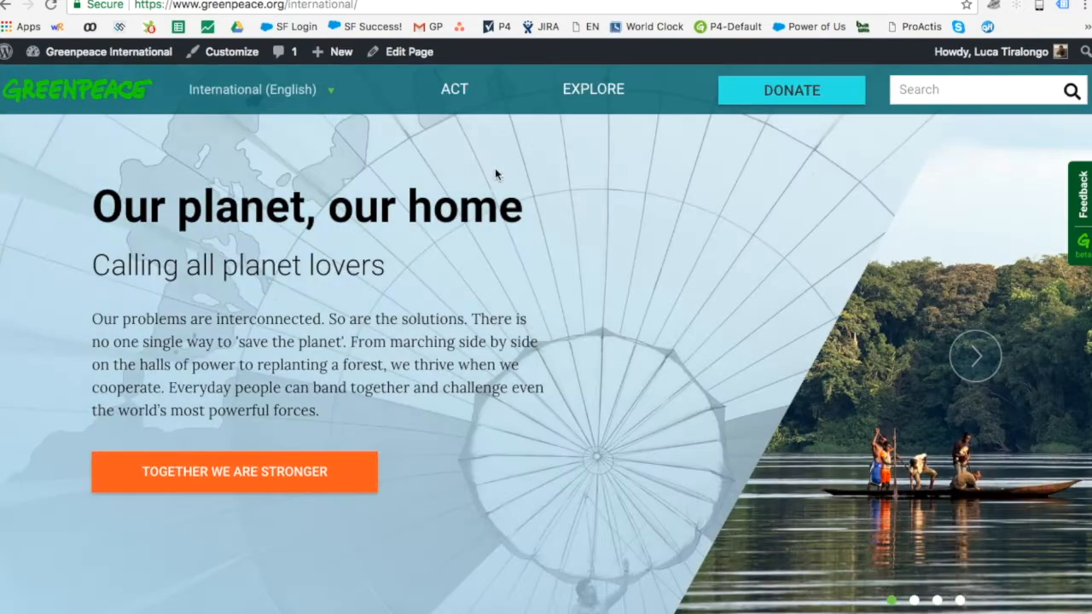
pyautogui.scroll(-2, 458, 162)
pyautogui.scroll(-4, 458, 162)
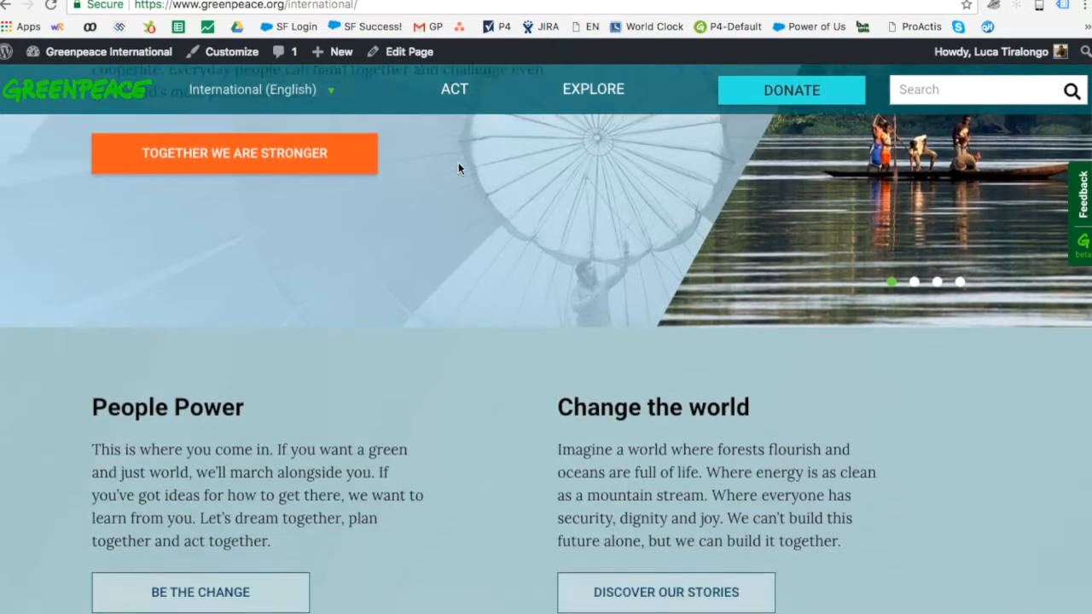
pyautogui.scroll(6, 458, 163)
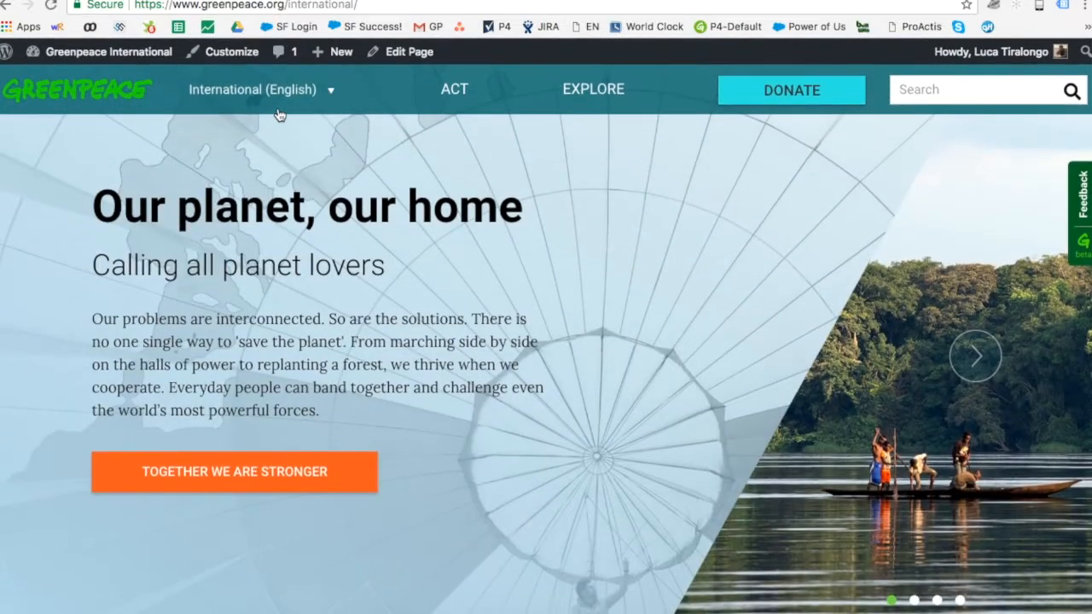
pyautogui.scroll(-1, 527, 260)
pyautogui.scroll(-5, 528, 261)
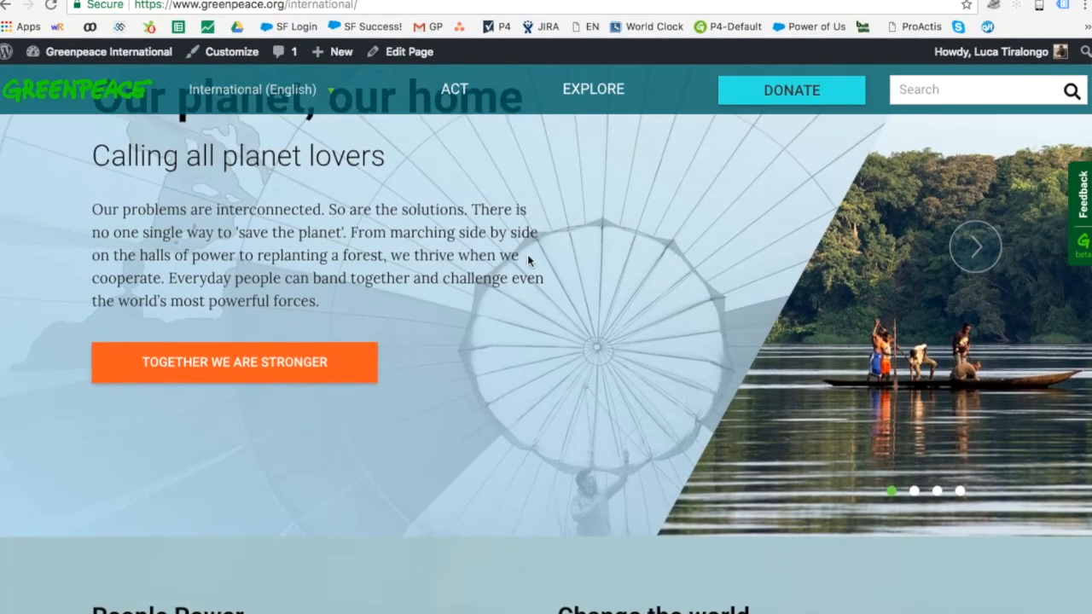
pyautogui.scroll(-5, 527, 260)
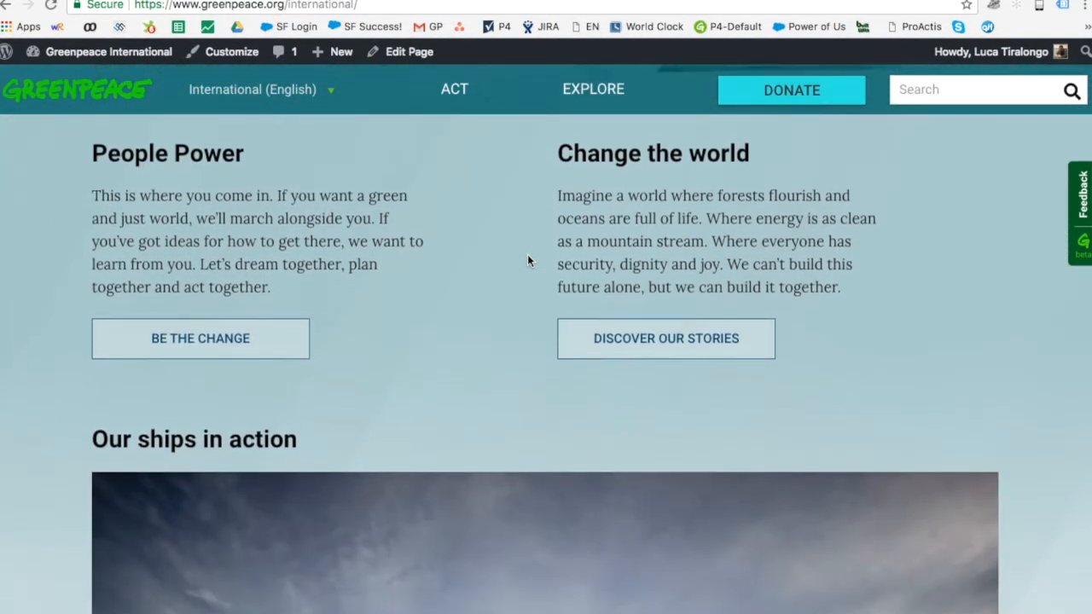
pyautogui.scroll(-2, 775, 210)
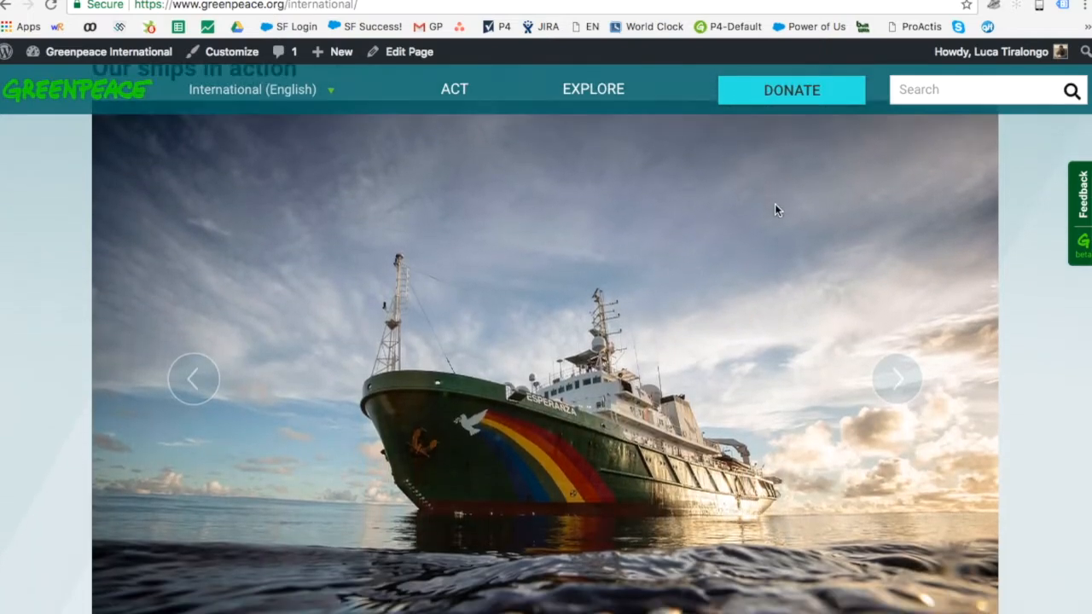
# Step: Open the ACT page and browse its 'A Million Acts of Blue' campaign cards
pyautogui.click(445, 103)
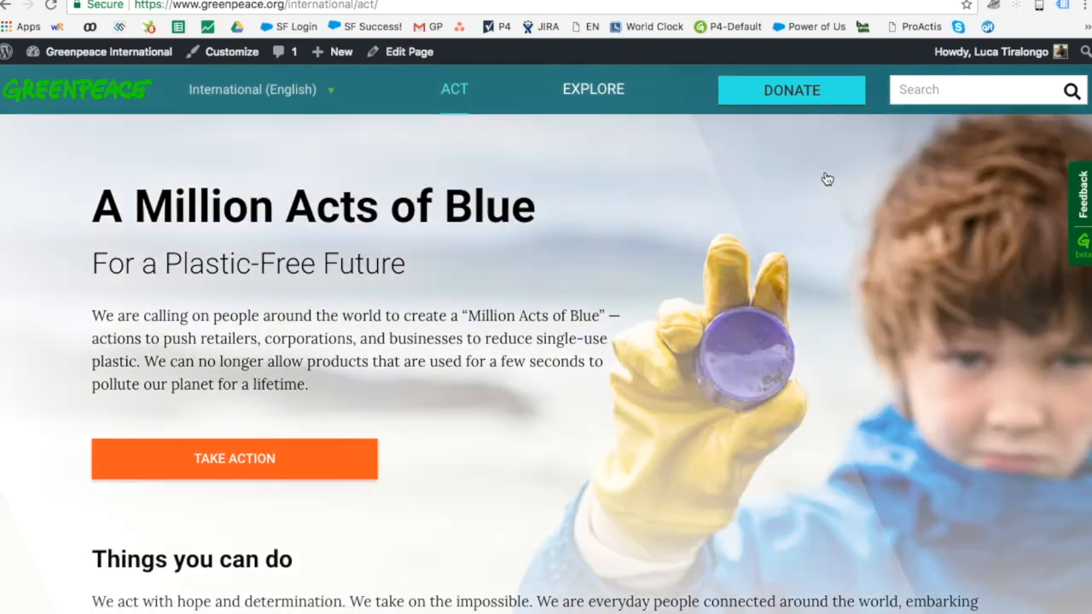
pyautogui.scroll(-5, 827, 179)
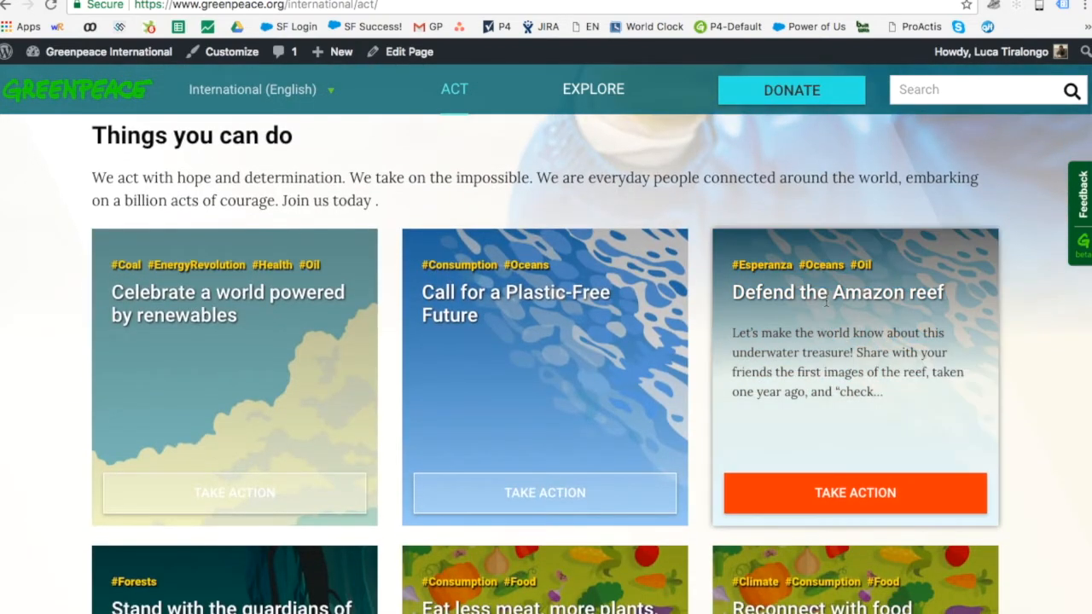
pyautogui.scroll(-5, 1054, 390)
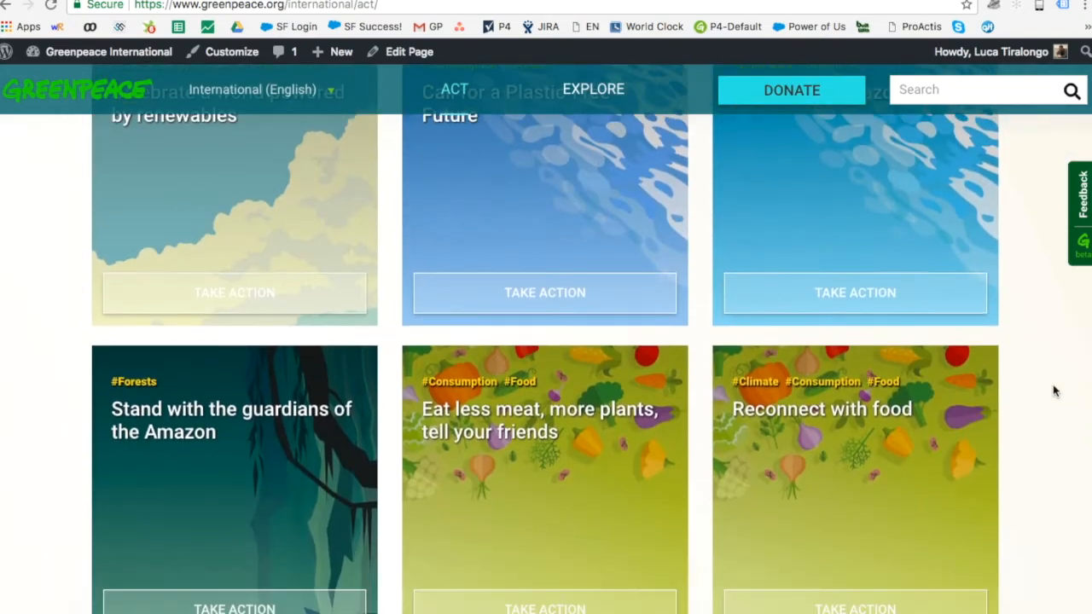
pyautogui.scroll(-15, 1055, 391)
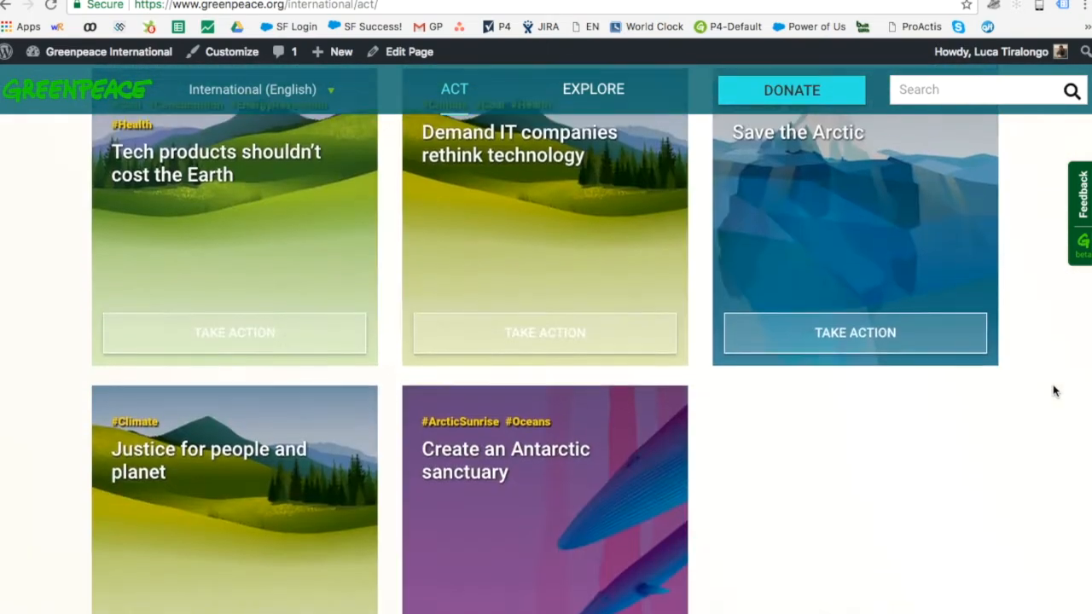
pyautogui.scroll(-7, 1054, 391)
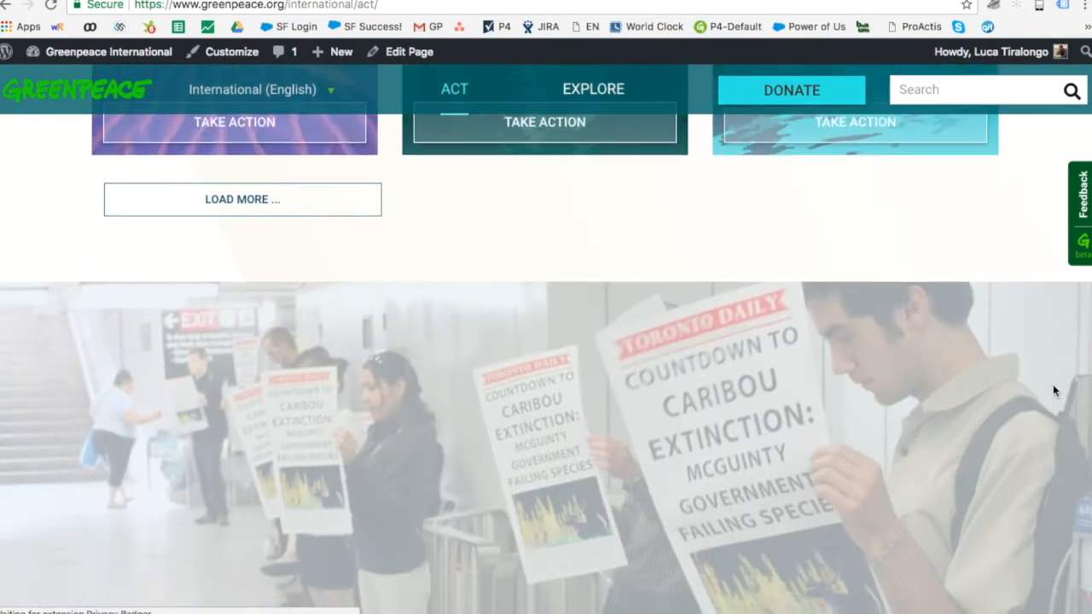
pyautogui.scroll(11, 1054, 391)
pyautogui.scroll(3, 1054, 391)
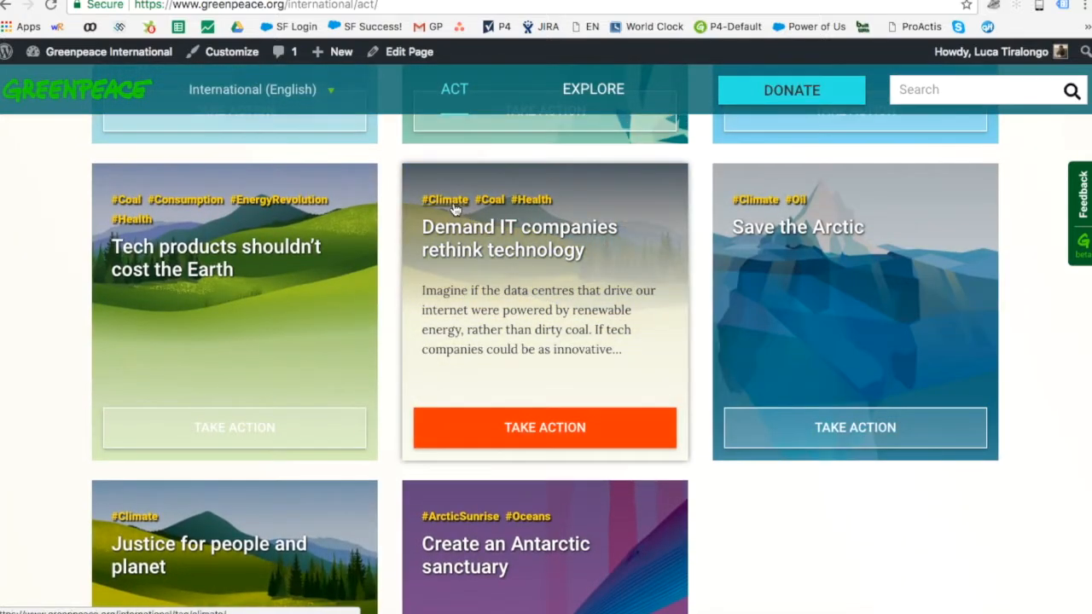
# Step: Open the #Climate tag page from the Demand IT card and scroll to Latest Articles
pyautogui.click(455, 205)
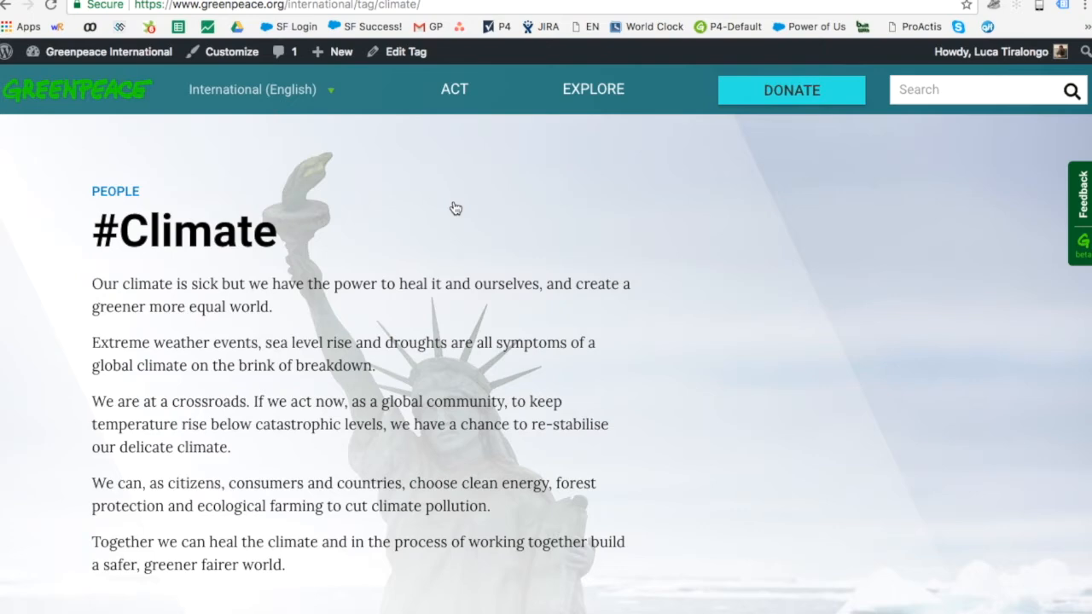
pyautogui.scroll(-10, 454, 208)
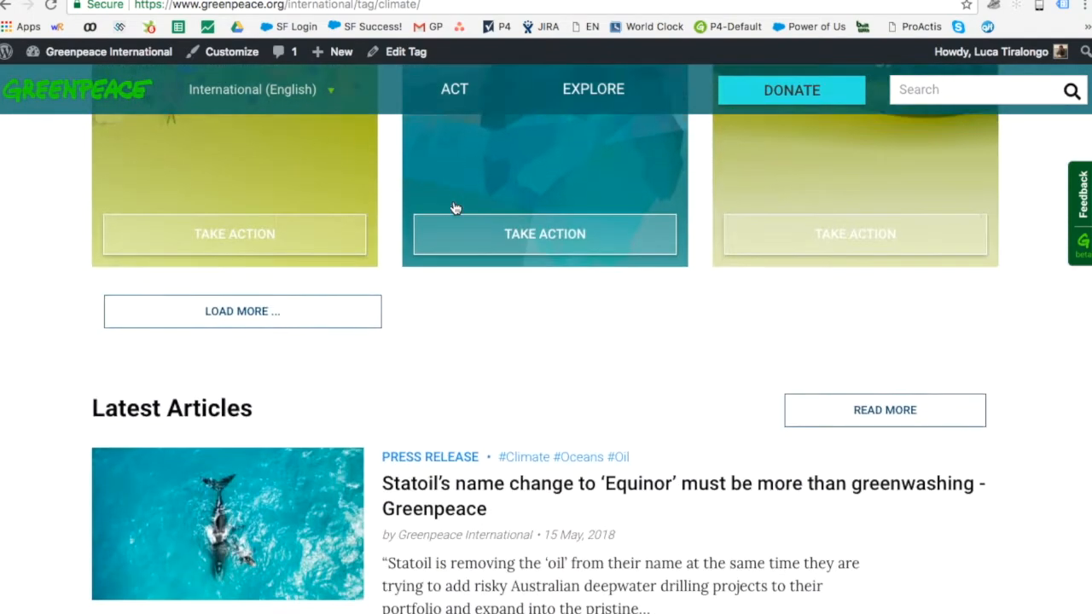
pyautogui.scroll(-1, 455, 208)
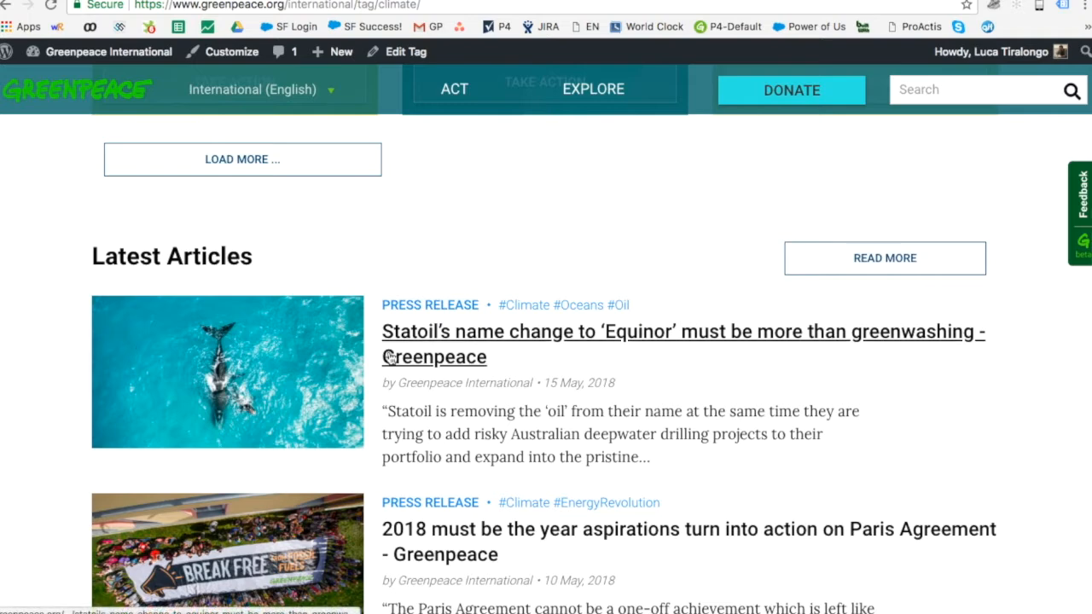
pyautogui.scroll(-3, 608, 402)
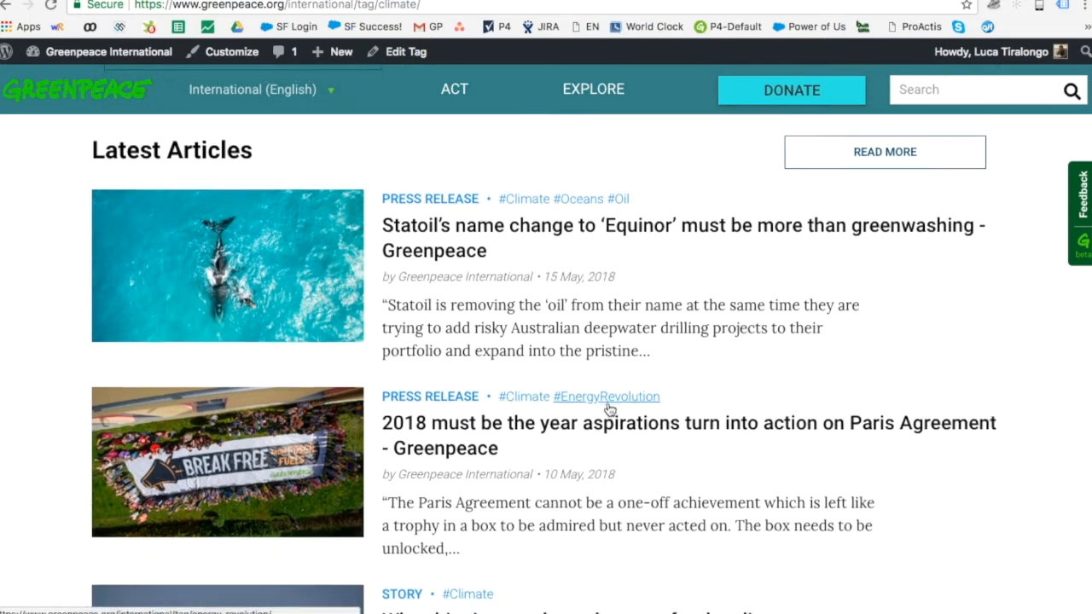
pyautogui.scroll(-5, 608, 410)
pyautogui.scroll(-3, 608, 410)
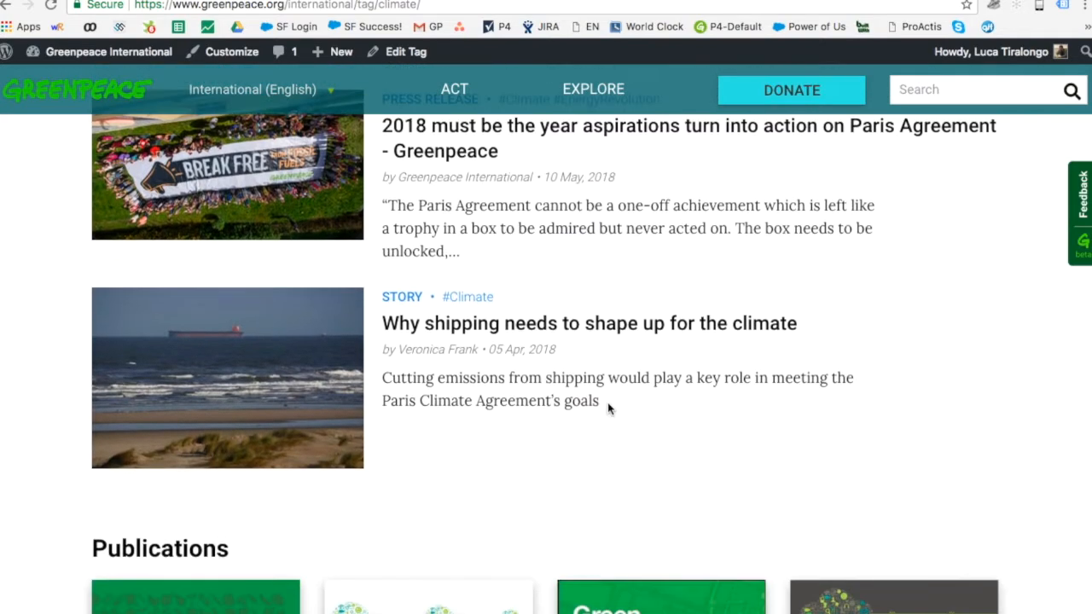
pyautogui.scroll(-6, 606, 404)
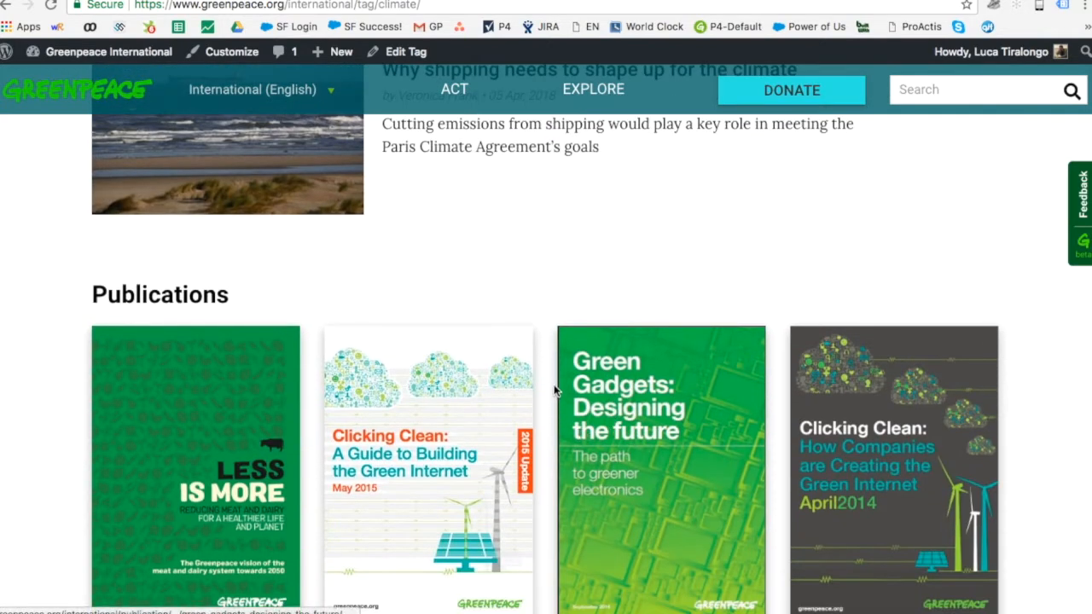
# Step: Open the press release on turning Paris Agreement aspirations into action in 2018
pyautogui.scroll(10, 556, 388)
pyautogui.scroll(1, 555, 388)
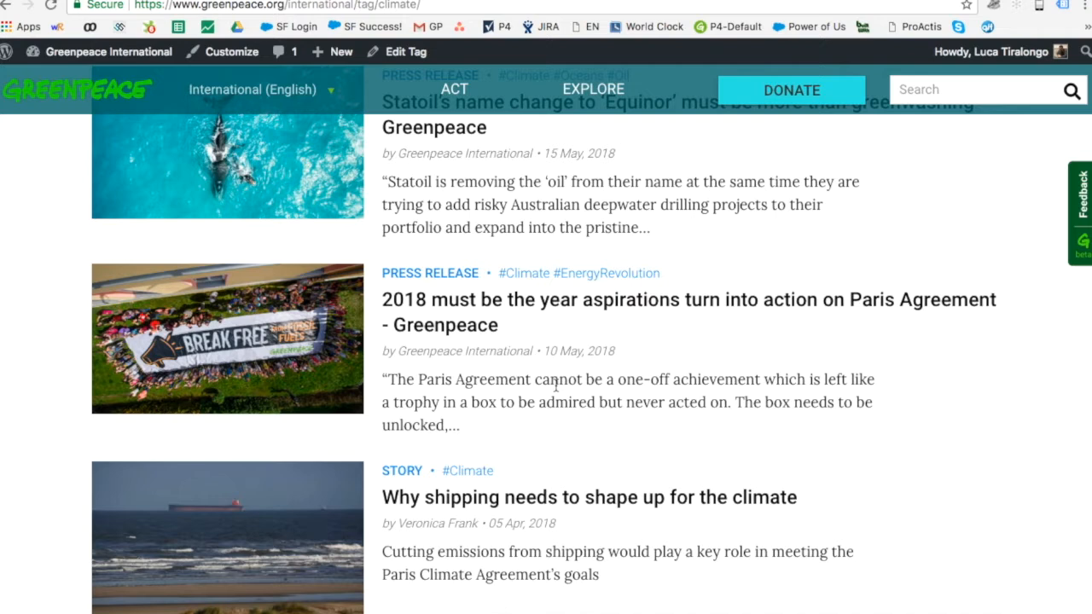
pyautogui.click(448, 333)
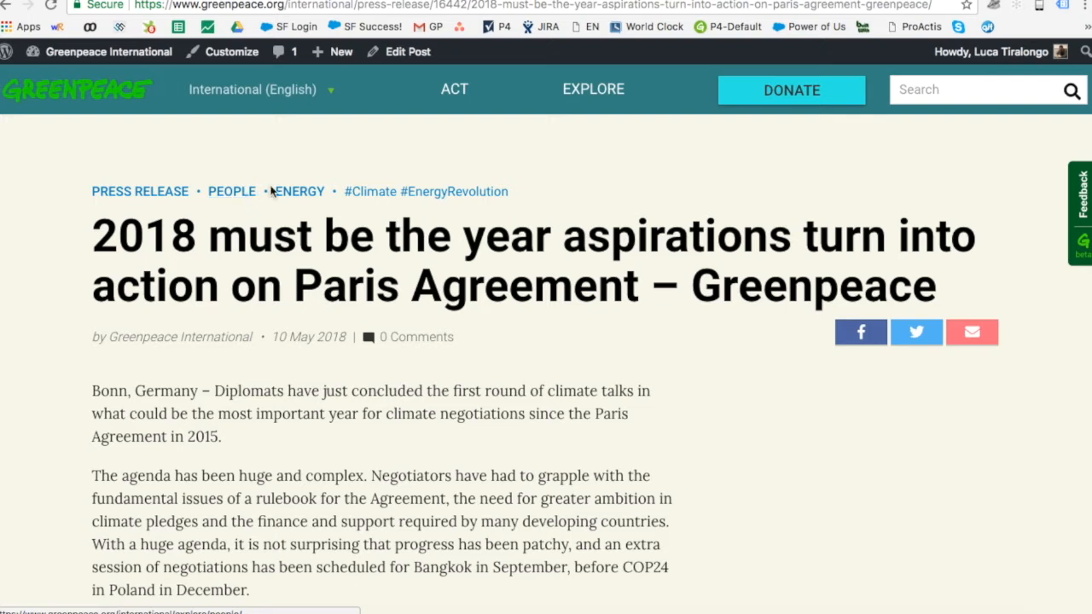
# Step: Open the #EnergyRevolution tag page from the press release
pyautogui.click(438, 196)
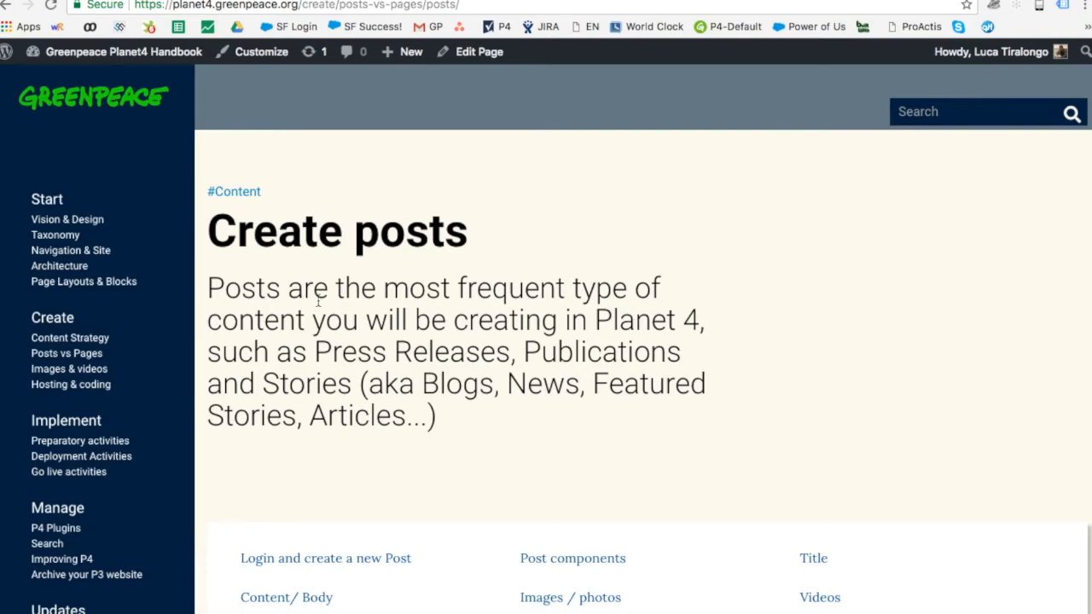
# Step: Leave the handbook guide for the dev site's login page at dev.p4.greenpeace.org/international/wp-login.php
pyautogui.scroll(-3, 354, 310)
pyautogui.scroll(-5, 352, 308)
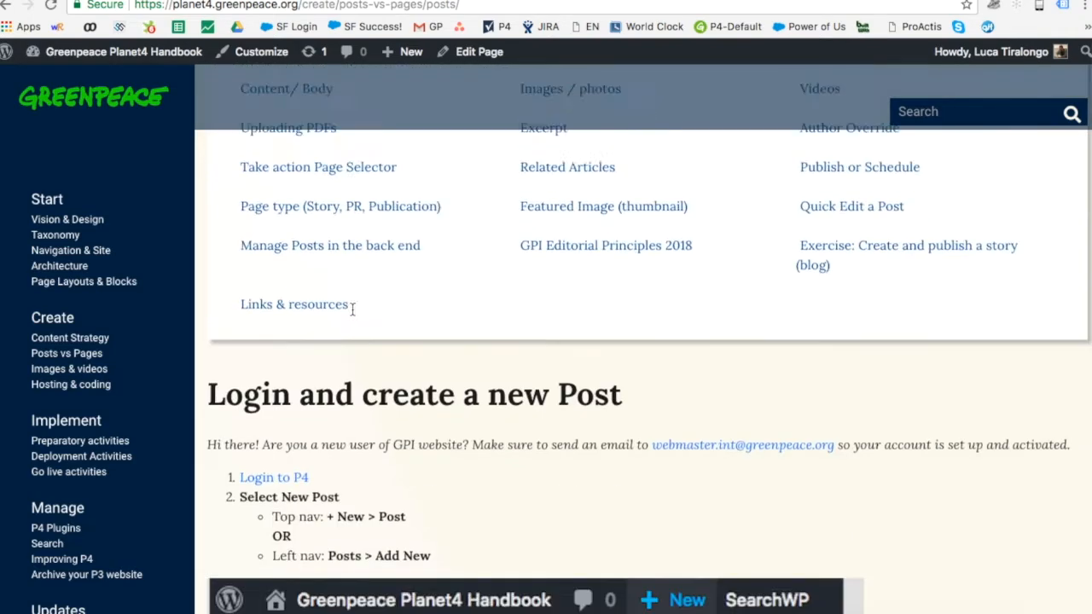
pyautogui.scroll(10, 351, 308)
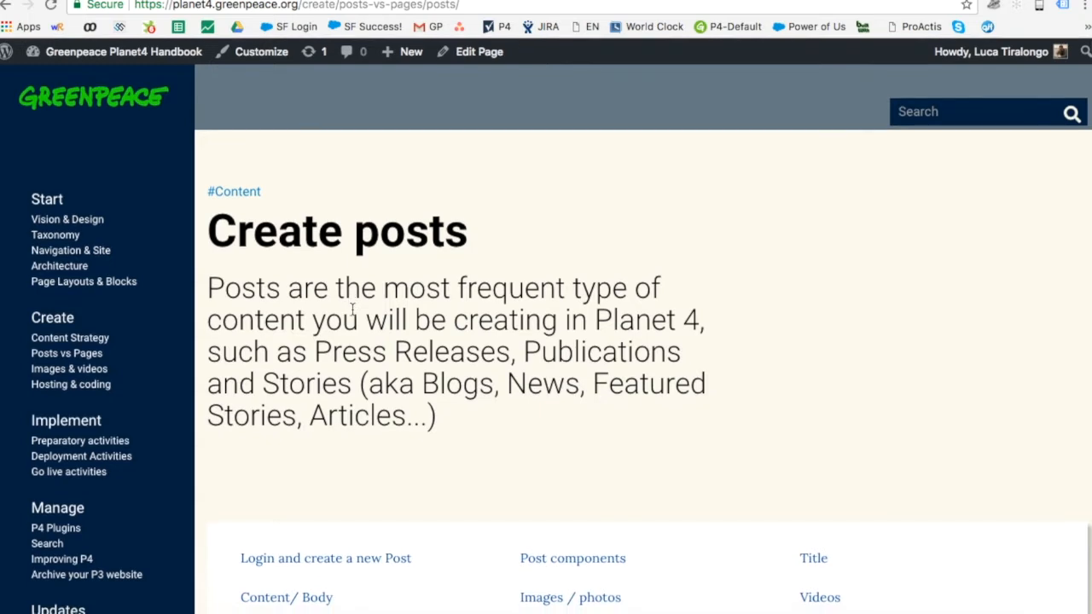
pyautogui.scroll(-1, 352, 308)
pyautogui.scroll(1, 351, 310)
pyautogui.moveTo(160, 5); pyautogui.dragTo(488, 8)
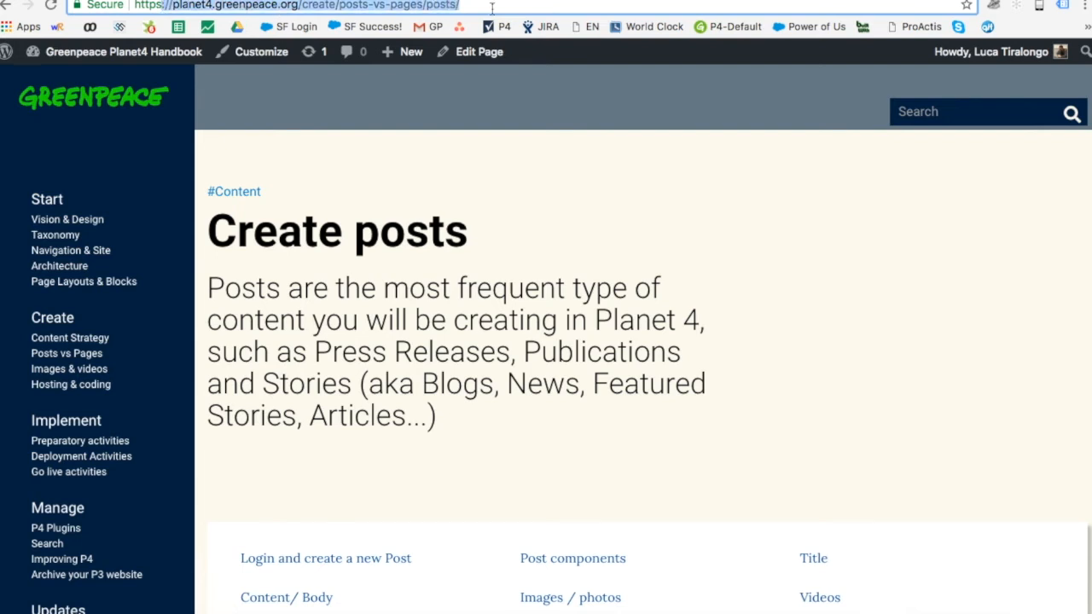
pyautogui.click(475, 254)
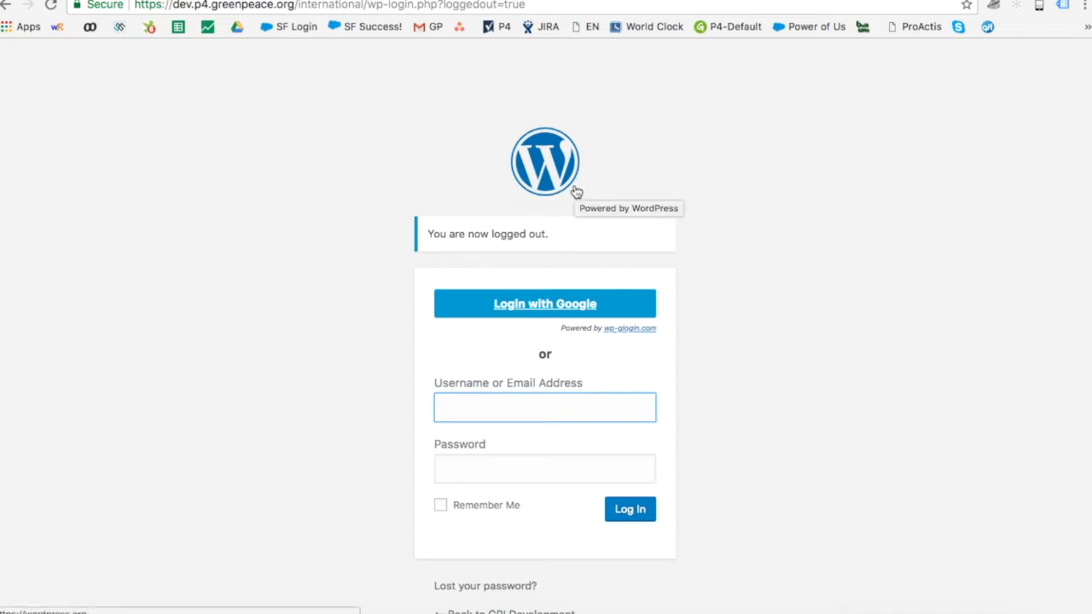
# Step: Log in with Google and create a new post from the admin bar's + New menu
pyautogui.click(537, 306)
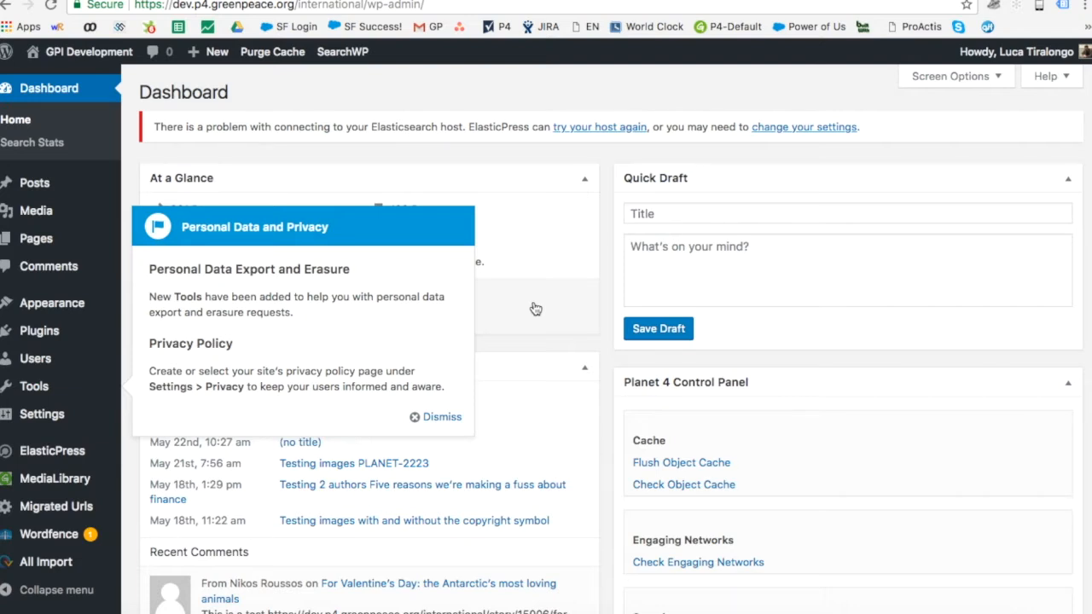
pyautogui.moveTo(215, 58)
pyautogui.click(199, 81)
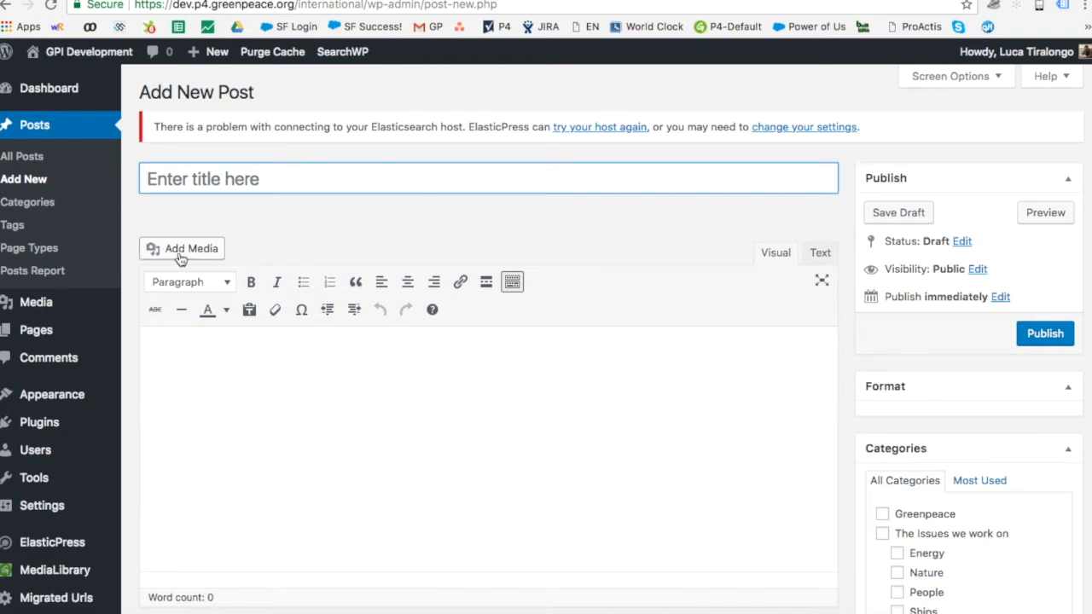
# Step: Toggle the post editor between the Text and Visual views
pyautogui.click(206, 378)
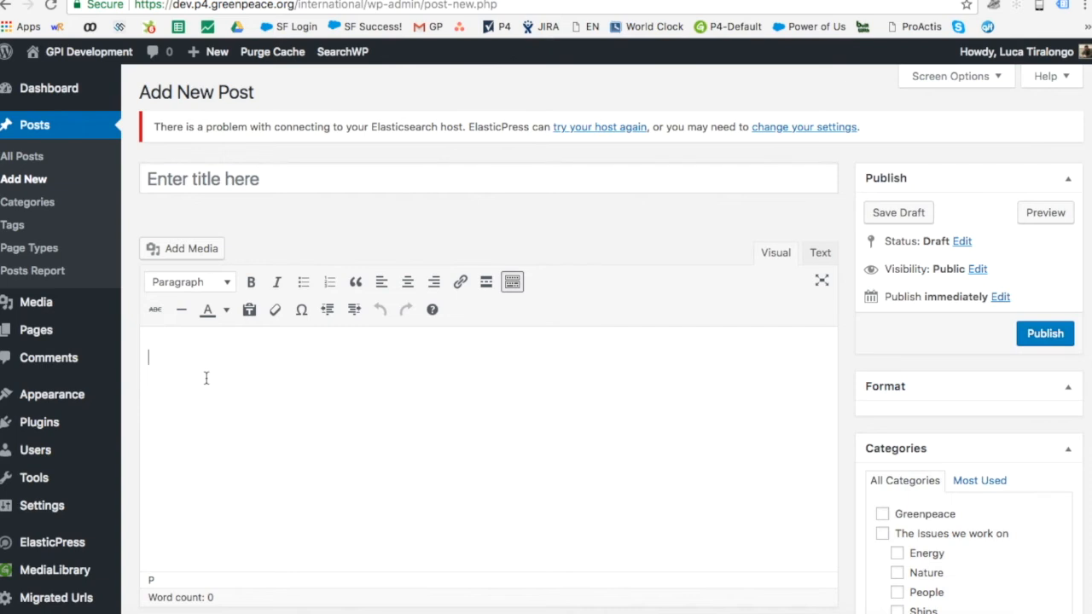
pyautogui.scroll(-2, 206, 378)
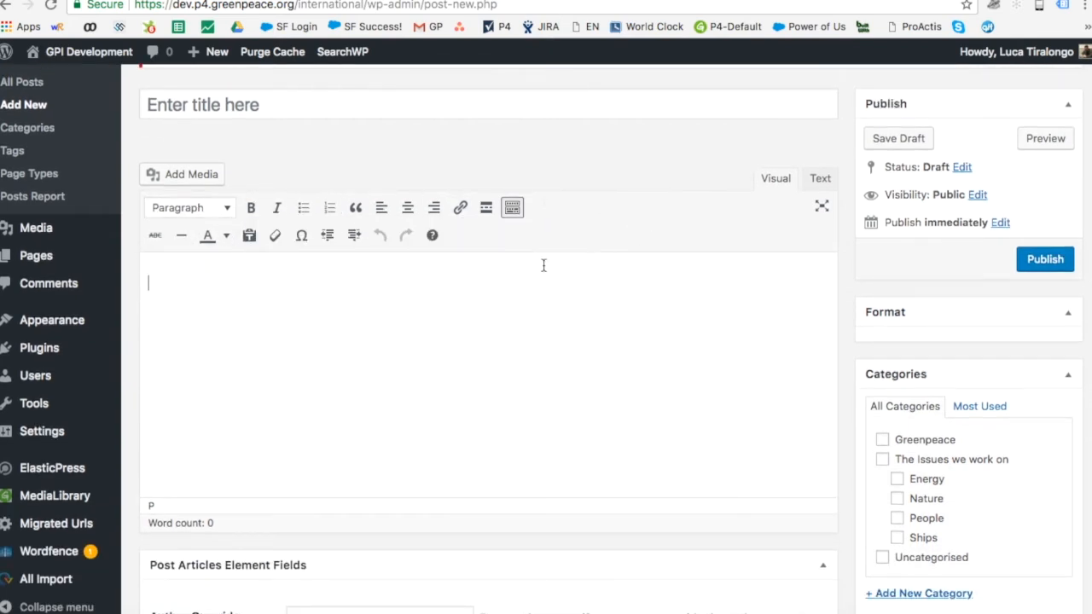
pyautogui.click(818, 181)
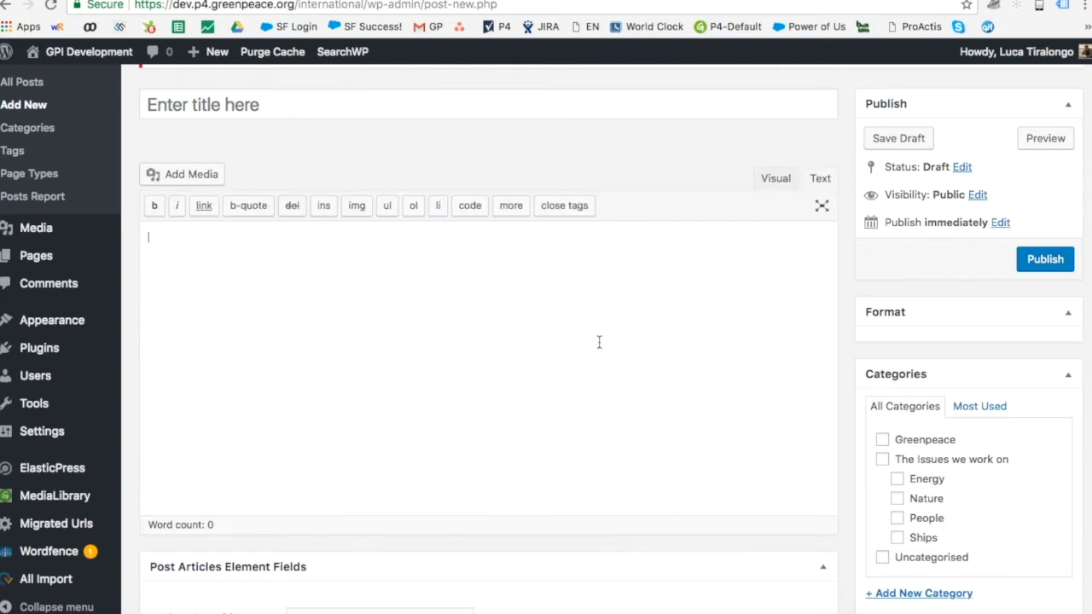
pyautogui.click(786, 184)
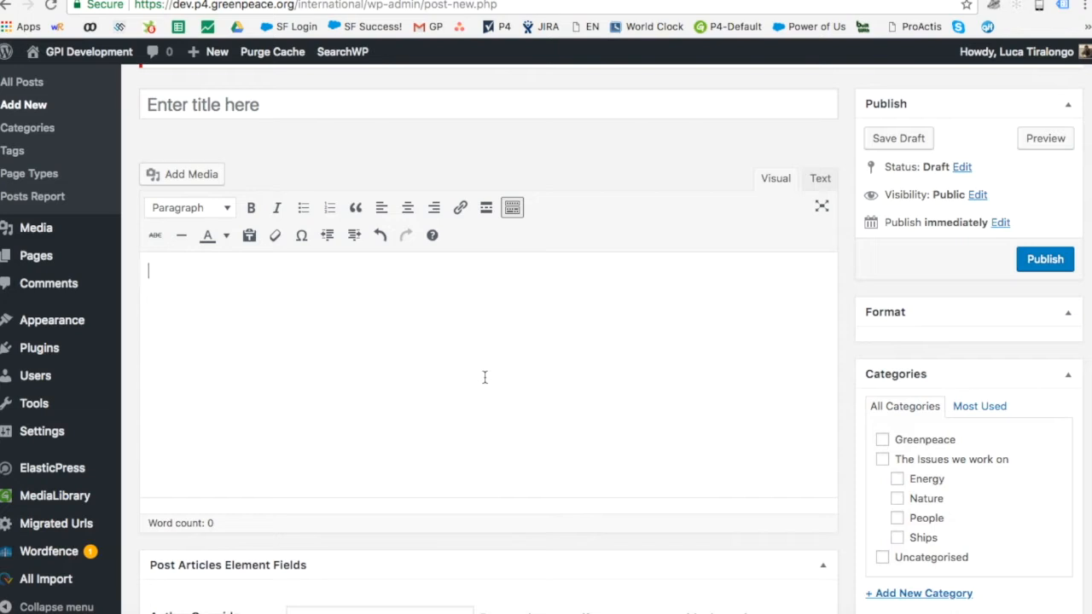
# Step: Type, paste and bold test text in the body, then delete it all, leaving it empty
pyautogui.write('heiwfdewf')
pyautogui.press('super+a')
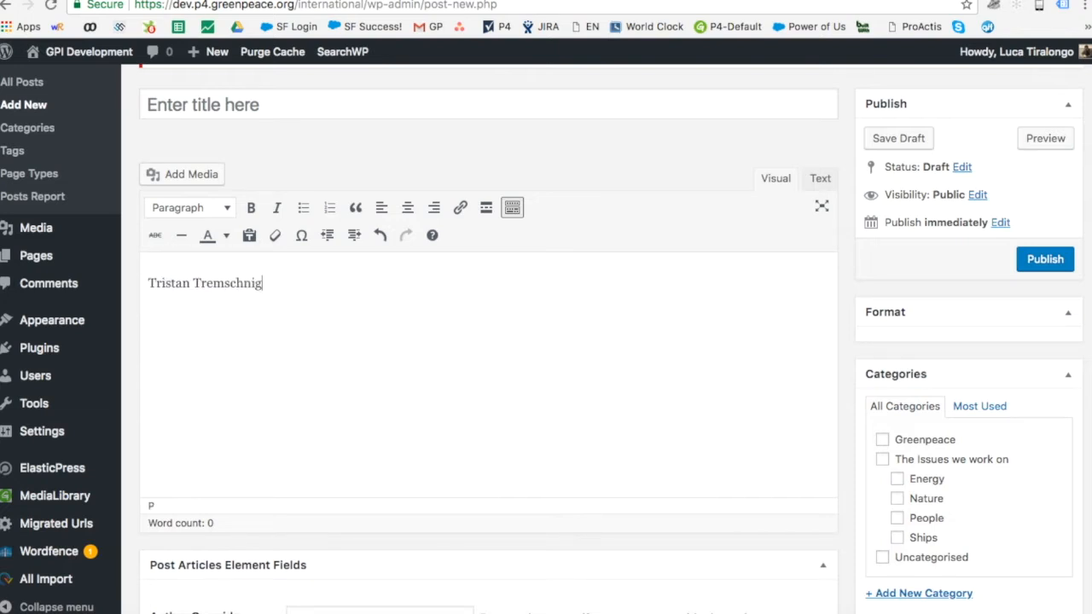
pyautogui.press('super+b')
pyautogui.press('super+a')
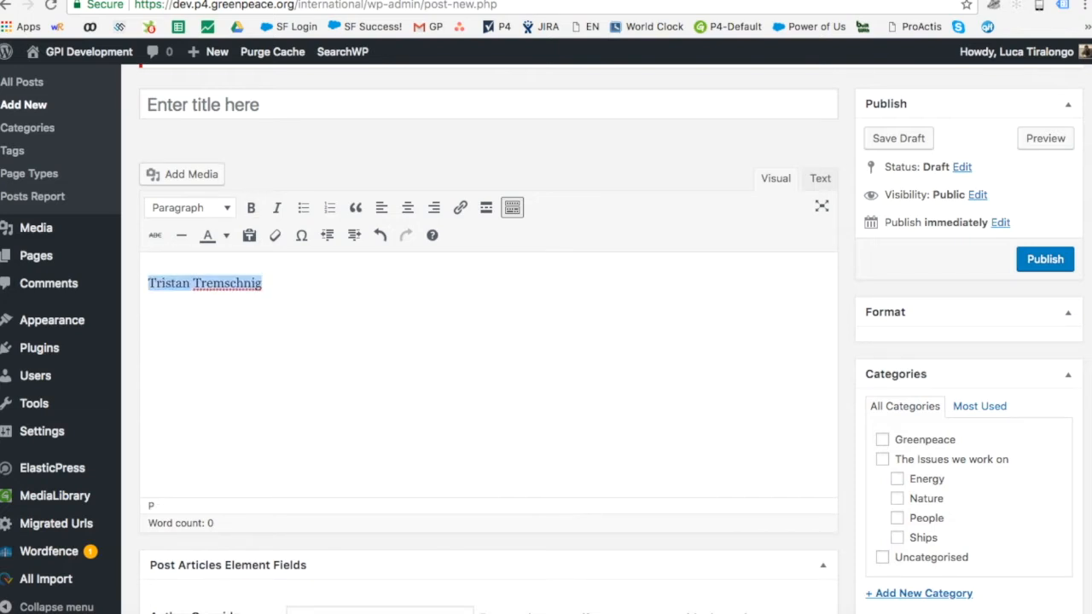
pyautogui.press('BackSpace')
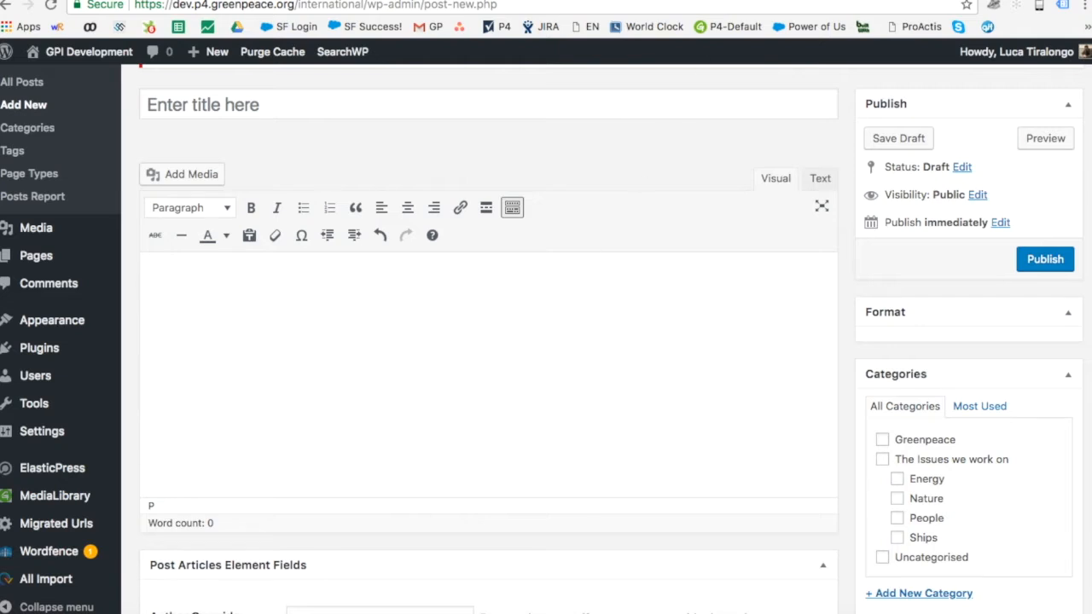
pyautogui.hotkey('ctrl', 'Tab')
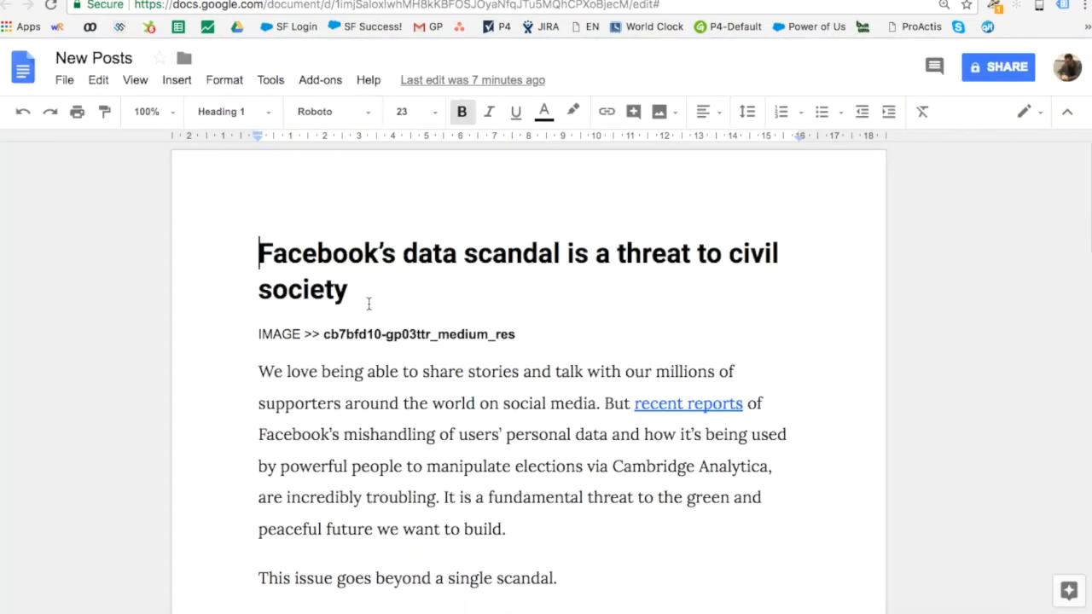
# Step: Paste the doc heading 'Facebook's data scandal is a threat to civil society' as the title, and copy the image file name
pyautogui.moveTo(366, 298); pyautogui.dragTo(257, 255)
pyautogui.hotkey('ctrl', 'c')
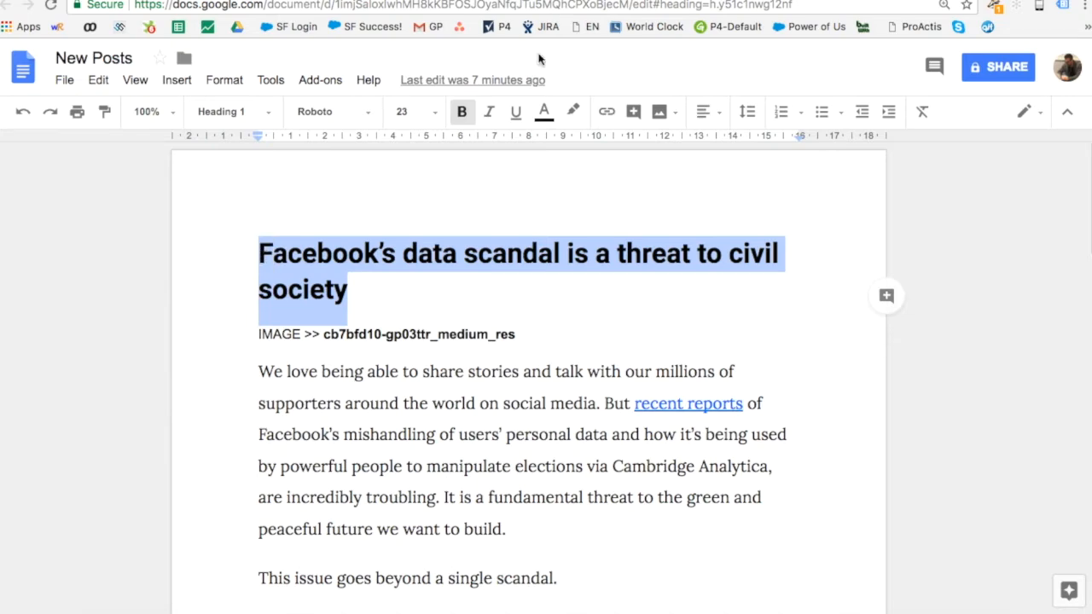
pyautogui.hotkey('ctrl', 'Tab')
pyautogui.click(356, 110)
pyautogui.hotkey('ctrl', 'v')
pyautogui.click(446, 295)
pyautogui.moveTo(517, 335); pyautogui.dragTo(323, 332)
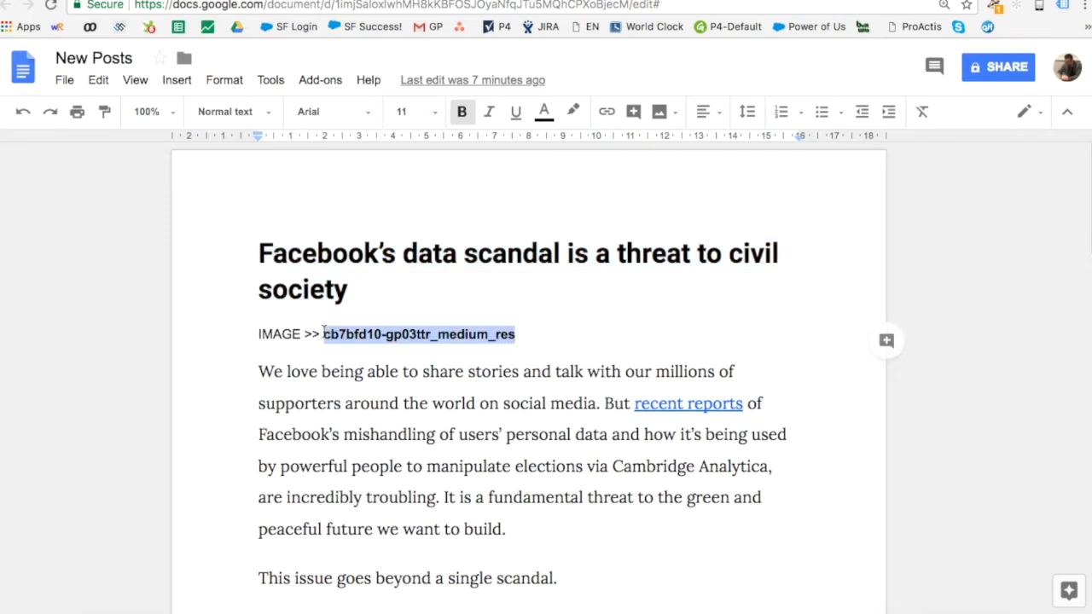
pyautogui.click(602, 1)
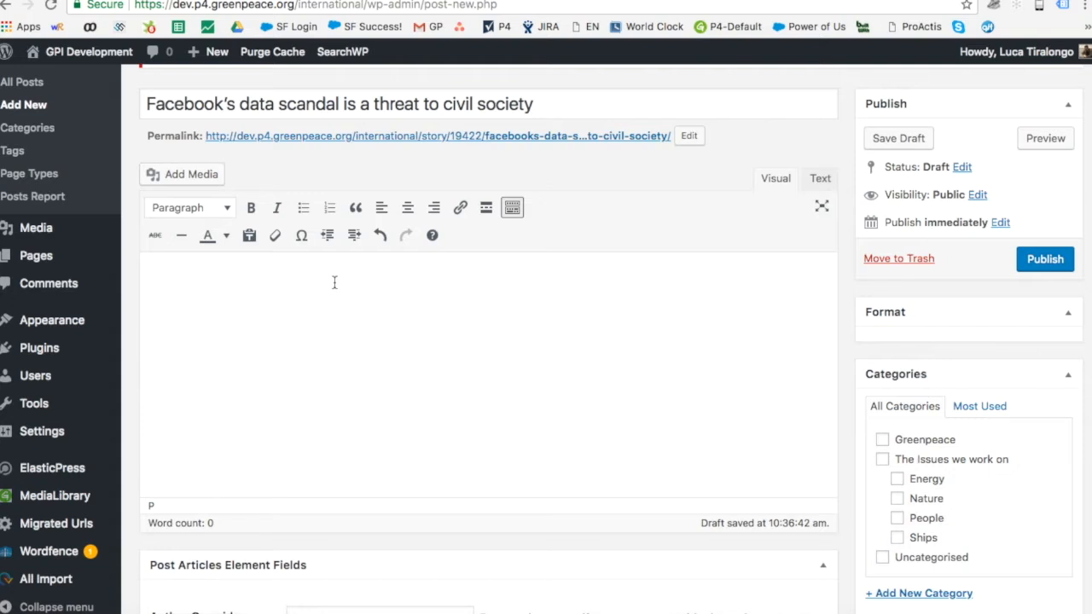
# Step: Search the Add Media library for the copied image file name
pyautogui.click(203, 181)
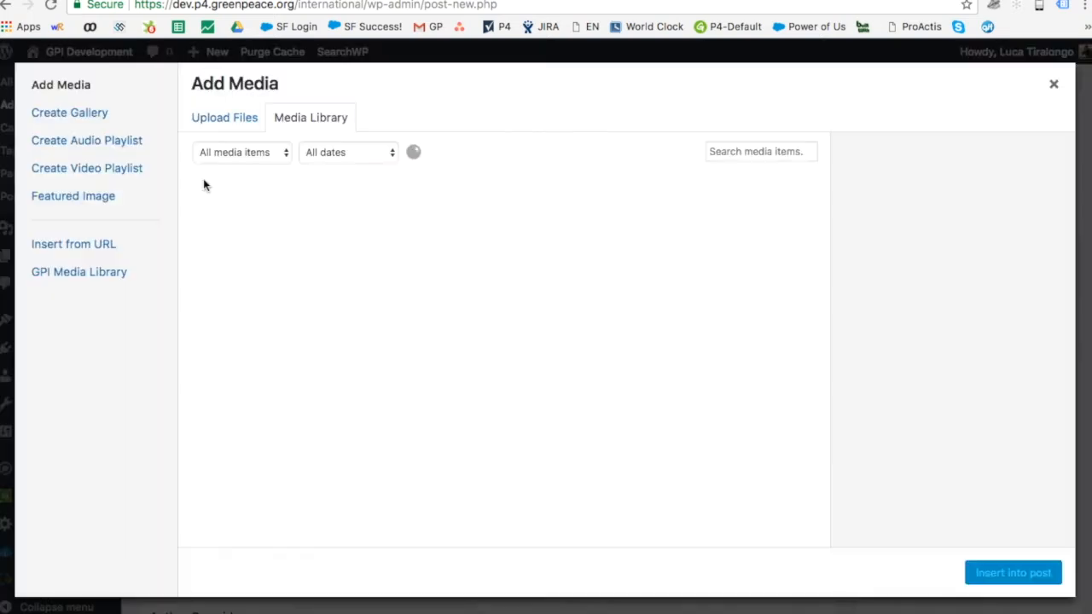
pyautogui.click(754, 152)
pyautogui.write('gp03ttr_medium_res')
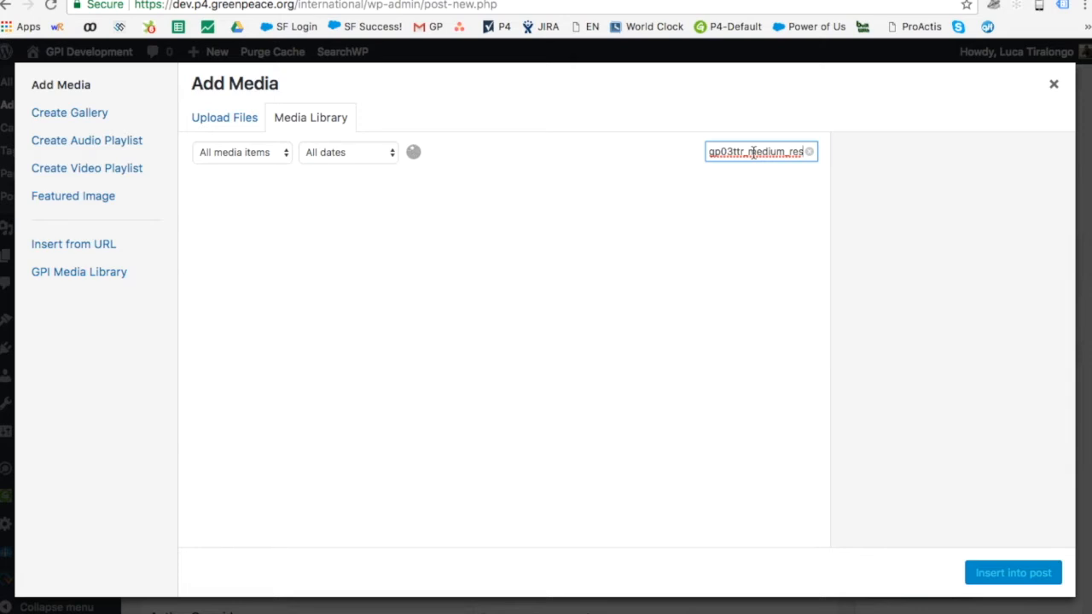
# Step: Search the library for 'People' instead, then turn to the Upload Files area
pyautogui.moveTo(748, 152); pyautogui.dragTo(803, 152)
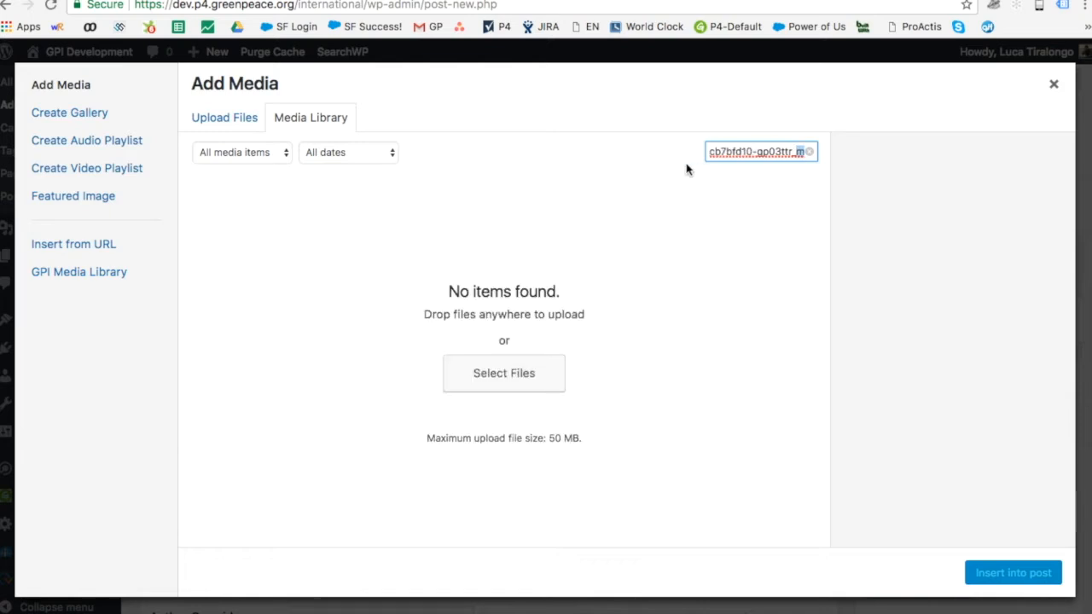
pyautogui.tripleClick(755, 153)
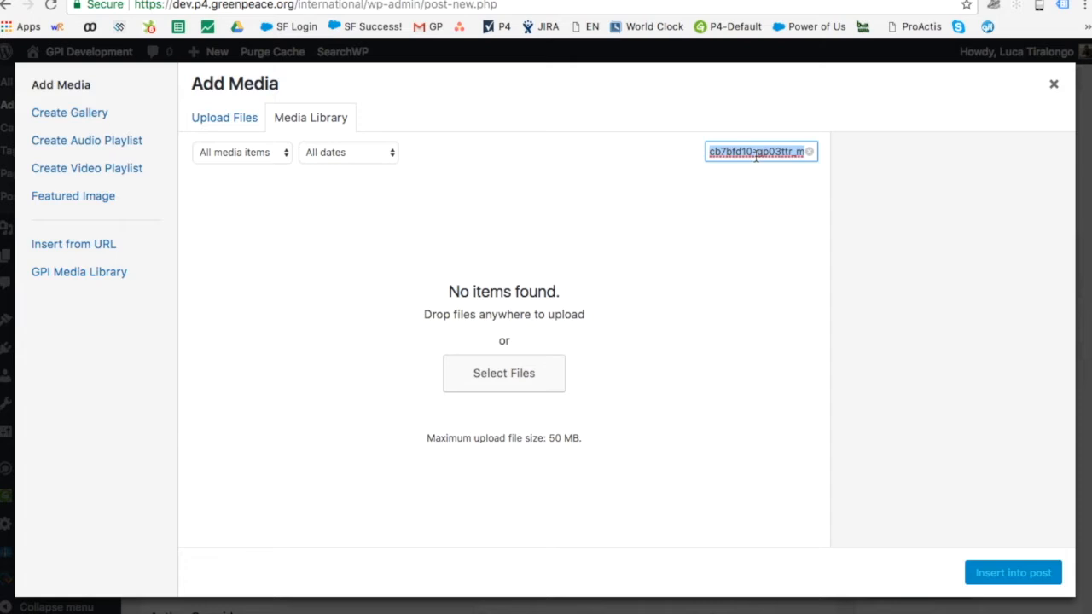
pyautogui.write('People')
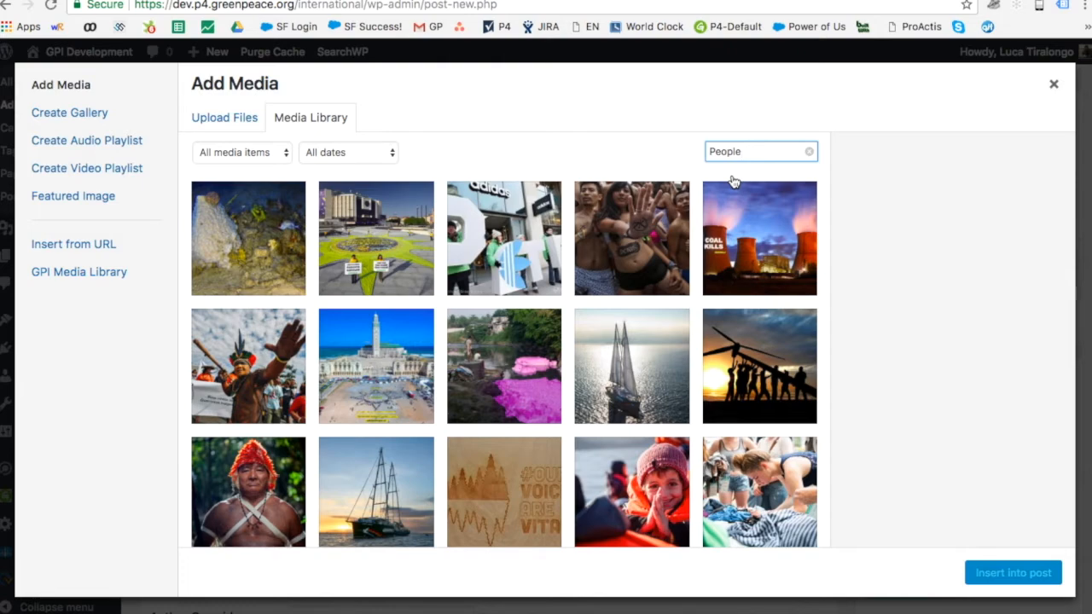
pyautogui.scroll(-4, 362, 315)
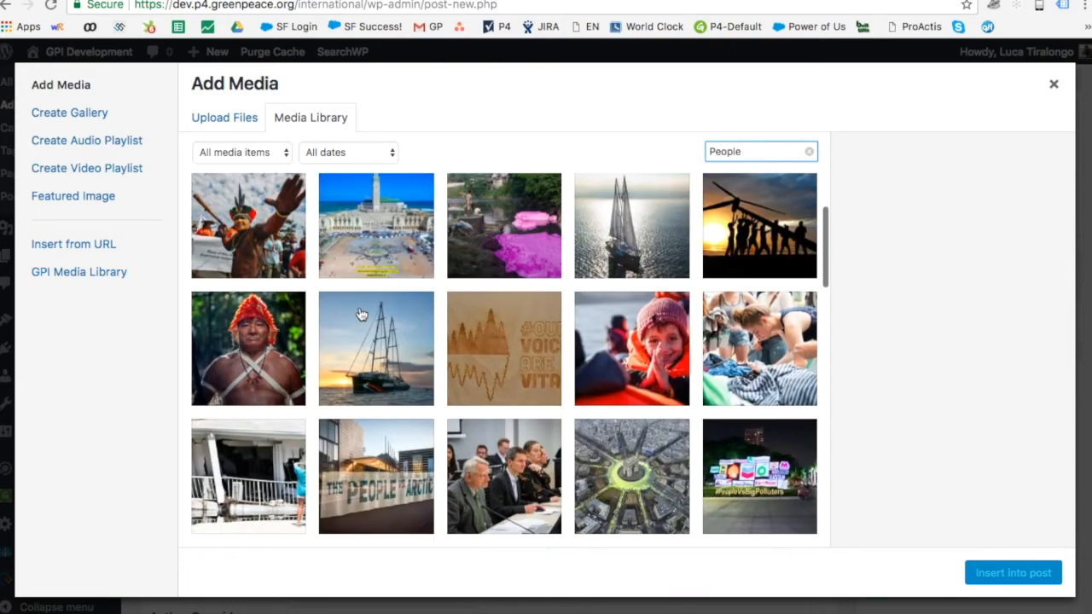
pyautogui.scroll(-2, 361, 315)
pyautogui.scroll(5, 362, 315)
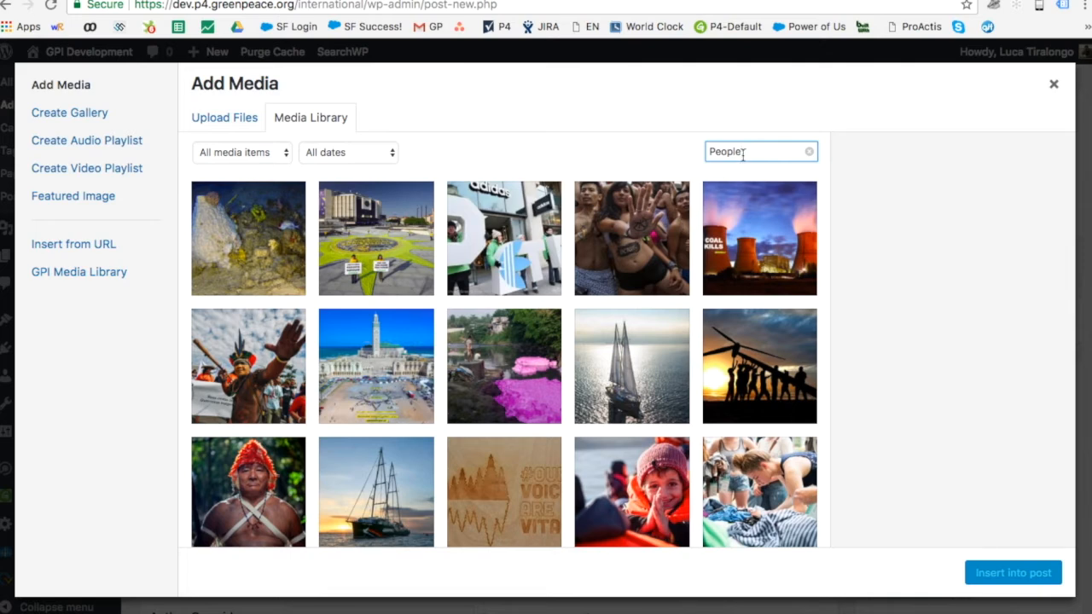
pyautogui.click(201, 119)
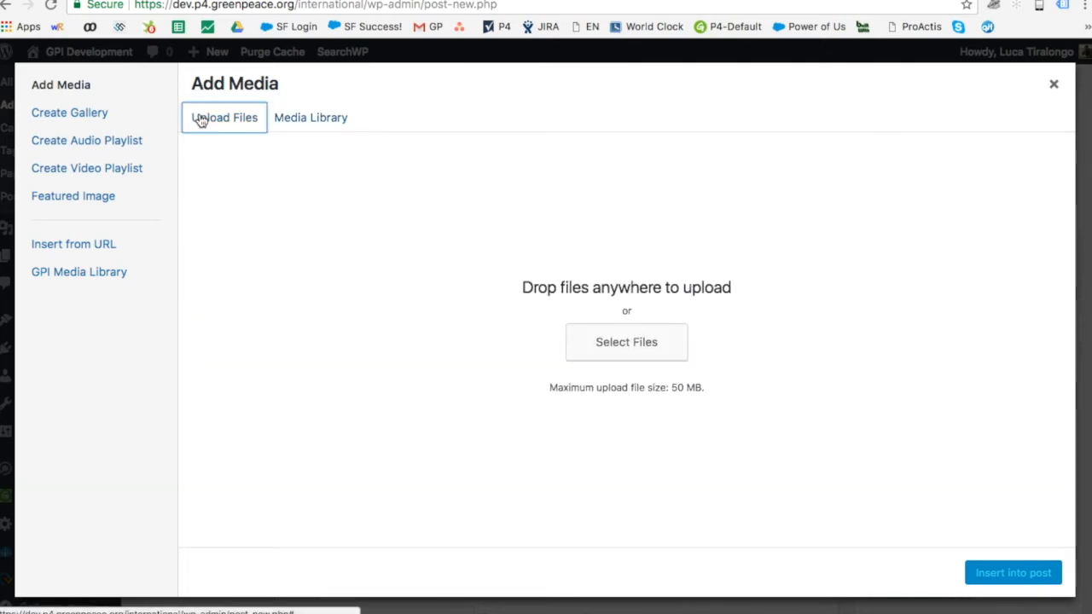
# Step: Upload GP0STQ03X_PressMedia.jpg from Greenpeace > PLANET4 > IMAGES - Graphics
pyautogui.click(580, 341)
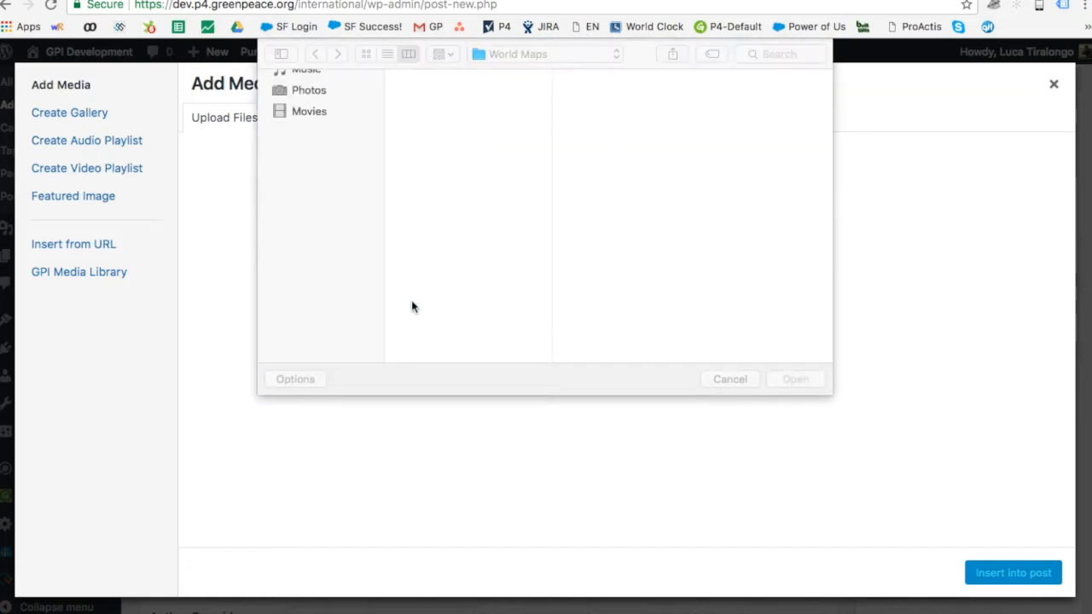
pyautogui.click(309, 185)
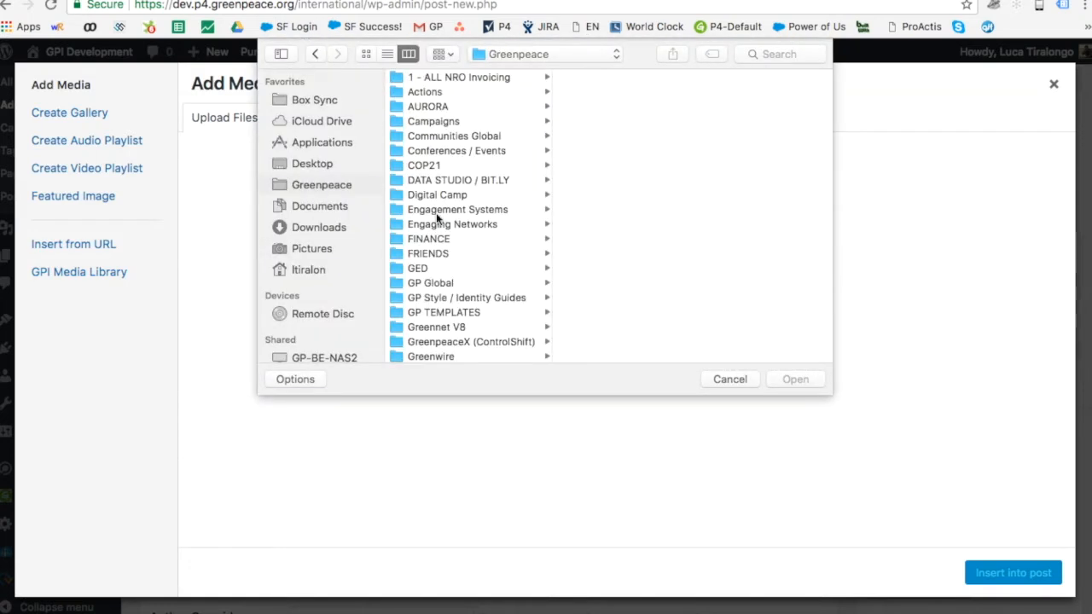
pyautogui.scroll(-5, 449, 285)
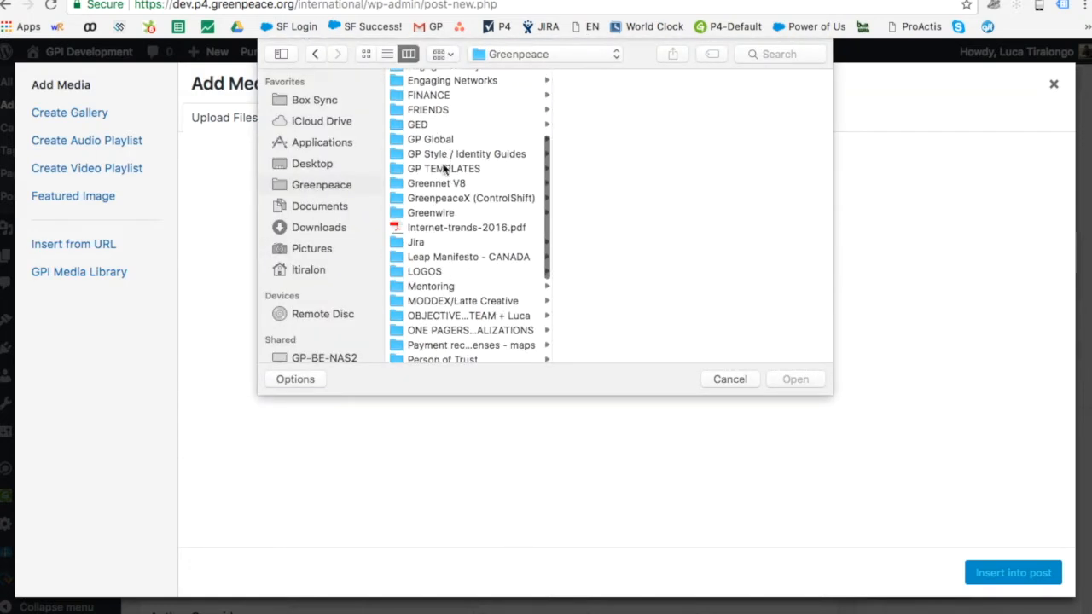
pyautogui.scroll(-3, 440, 323)
pyautogui.click(458, 273)
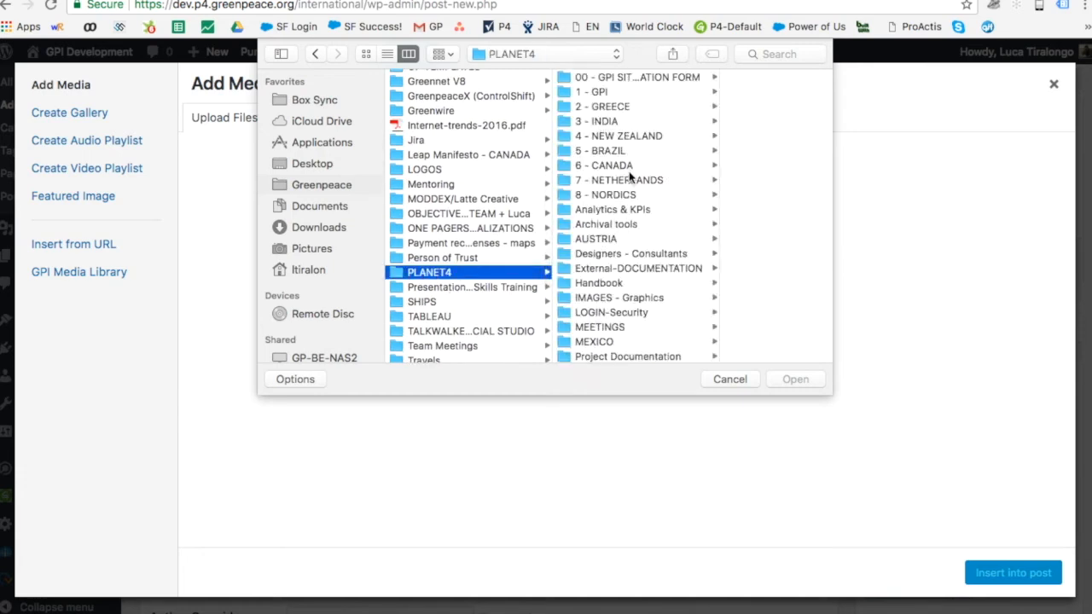
pyautogui.click(611, 298)
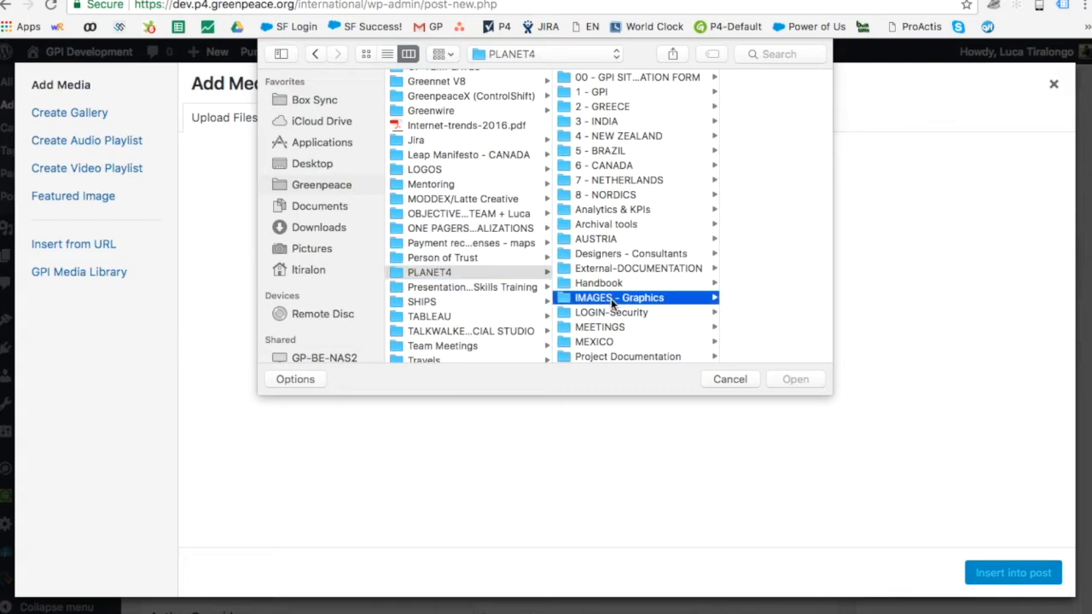
pyautogui.click(723, 92)
pyautogui.click(760, 77)
pyautogui.click(708, 91)
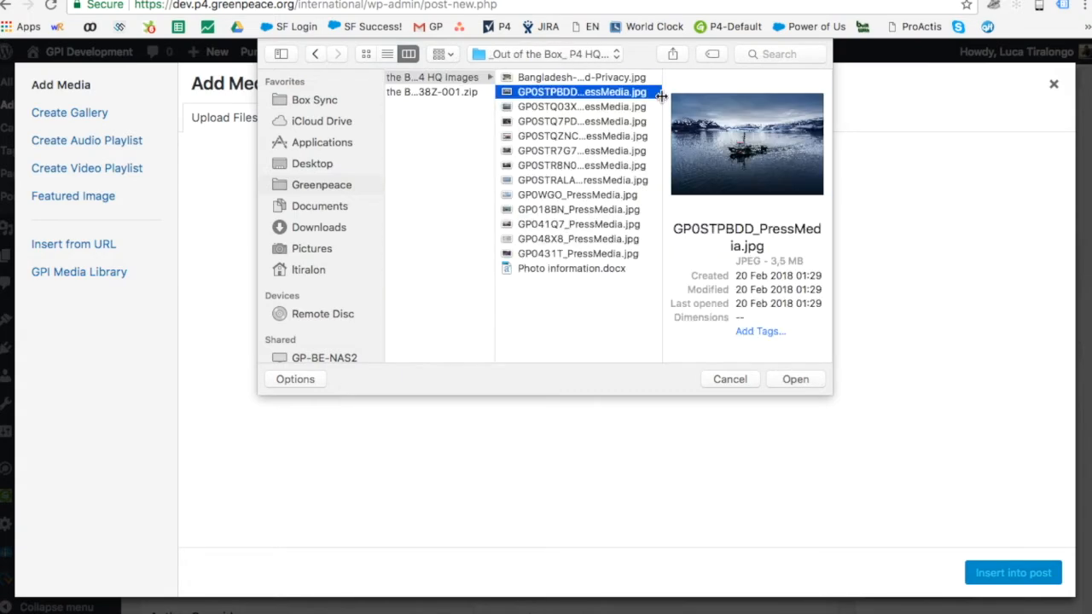
pyautogui.click(603, 107)
pyautogui.moveTo(603, 108); pyautogui.dragTo(1010, 300)
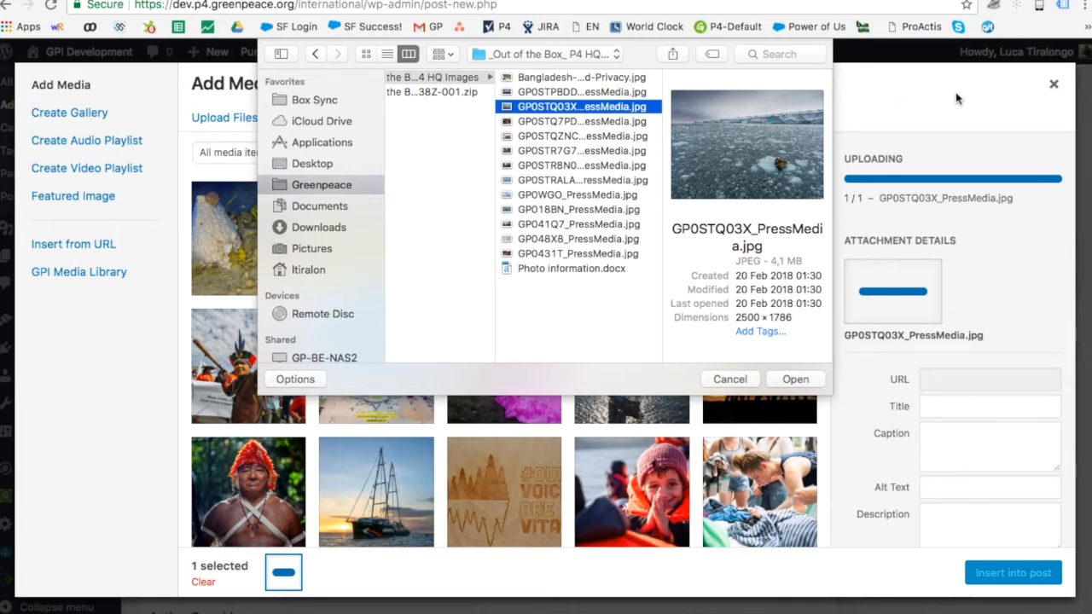
pyautogui.click(748, 383)
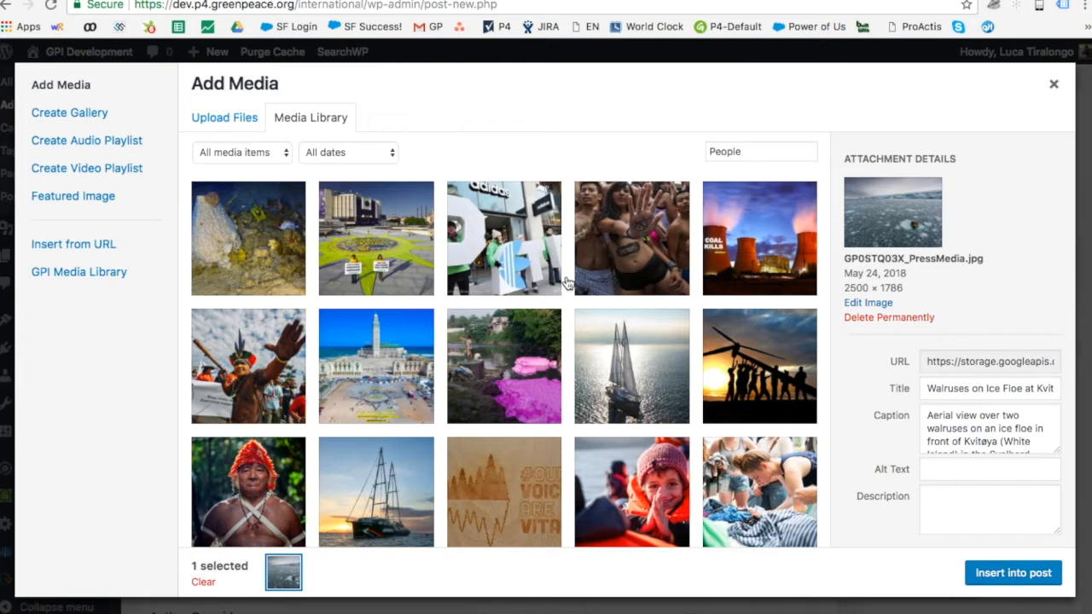
# Step: Search the GPI Media Library for 'forests' and insert the Kids for Forests banner photo
pyautogui.click(94, 284)
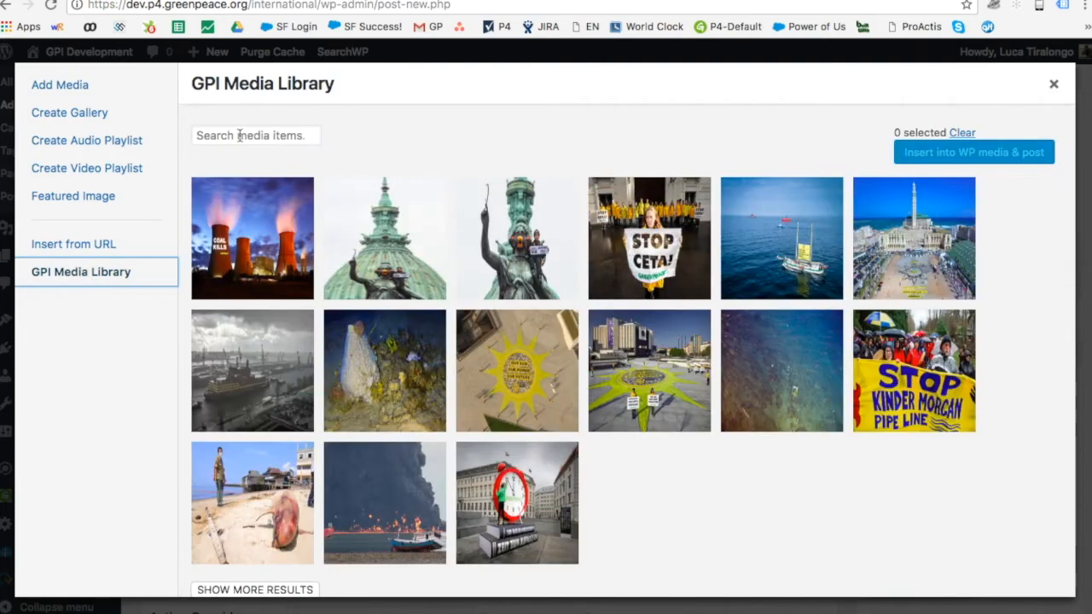
pyautogui.click(240, 135)
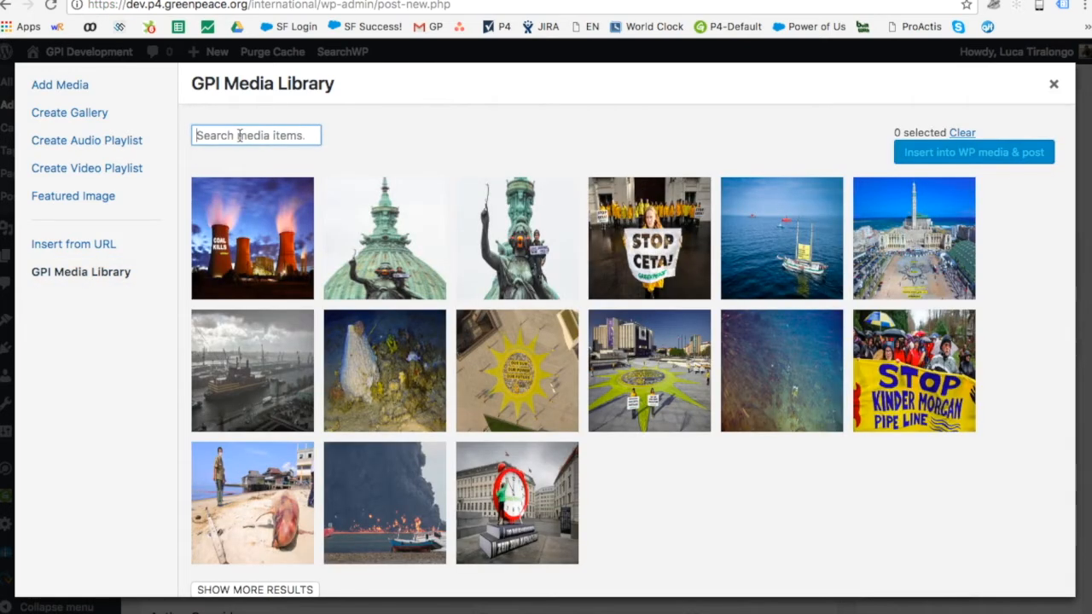
pyautogui.write('forests')
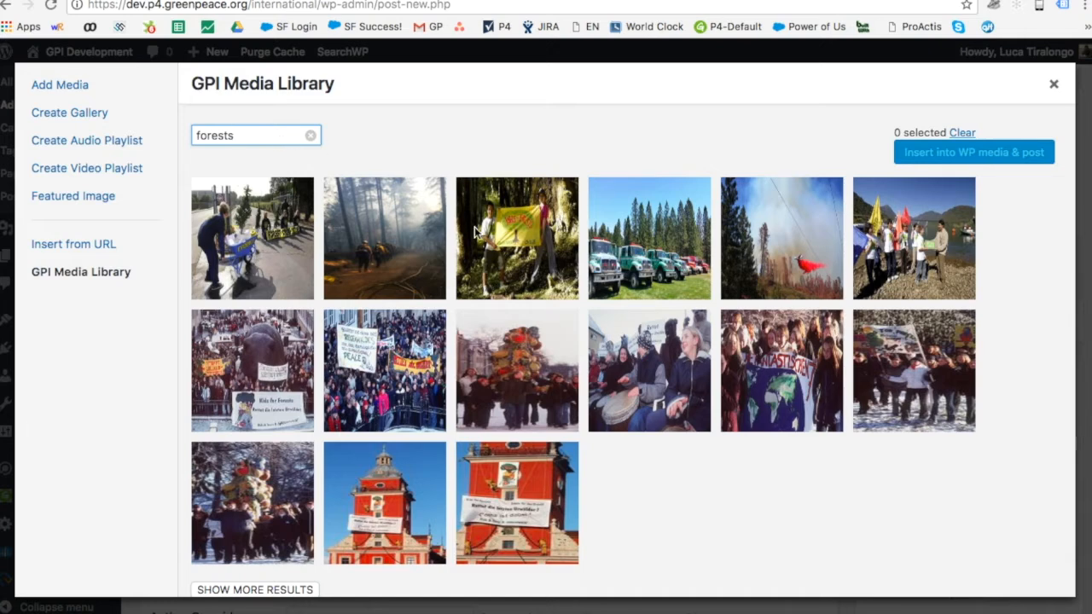
pyautogui.click(520, 232)
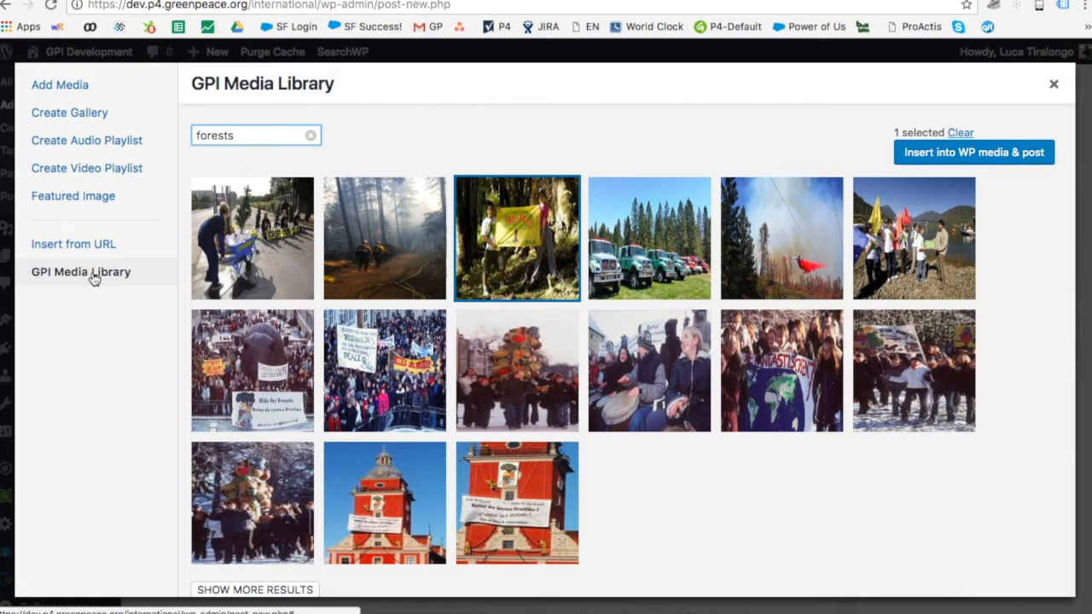
pyautogui.click(974, 162)
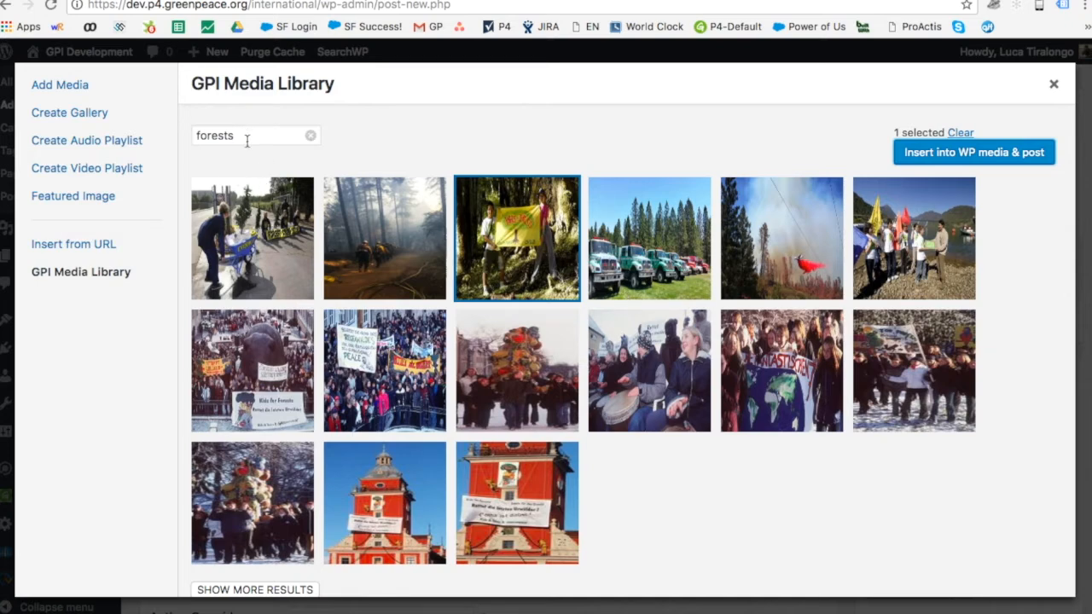
pyautogui.scroll(-1, 406, 147)
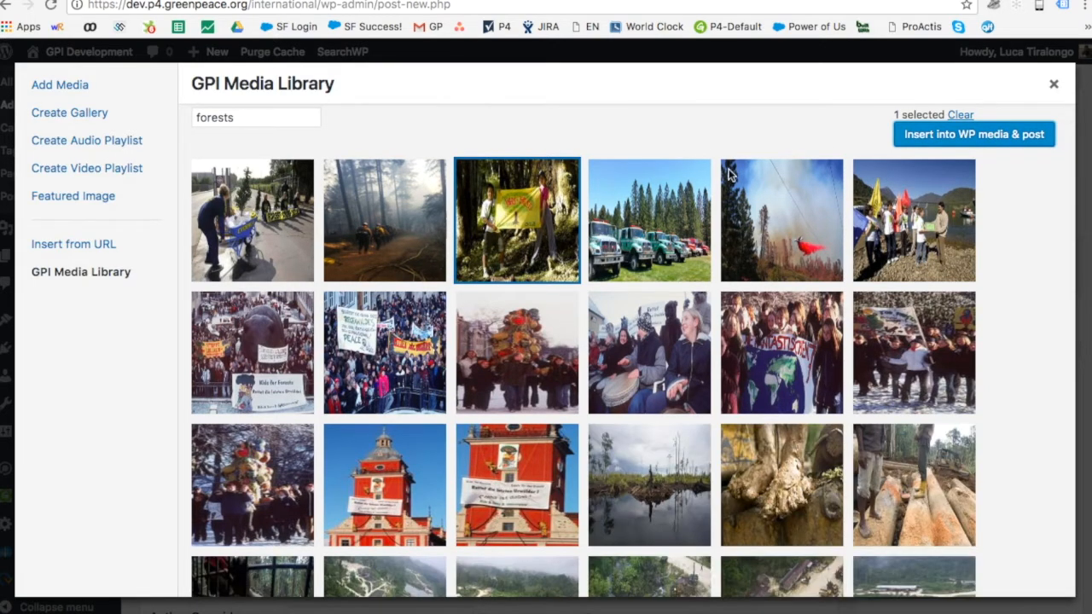
pyautogui.click(1055, 83)
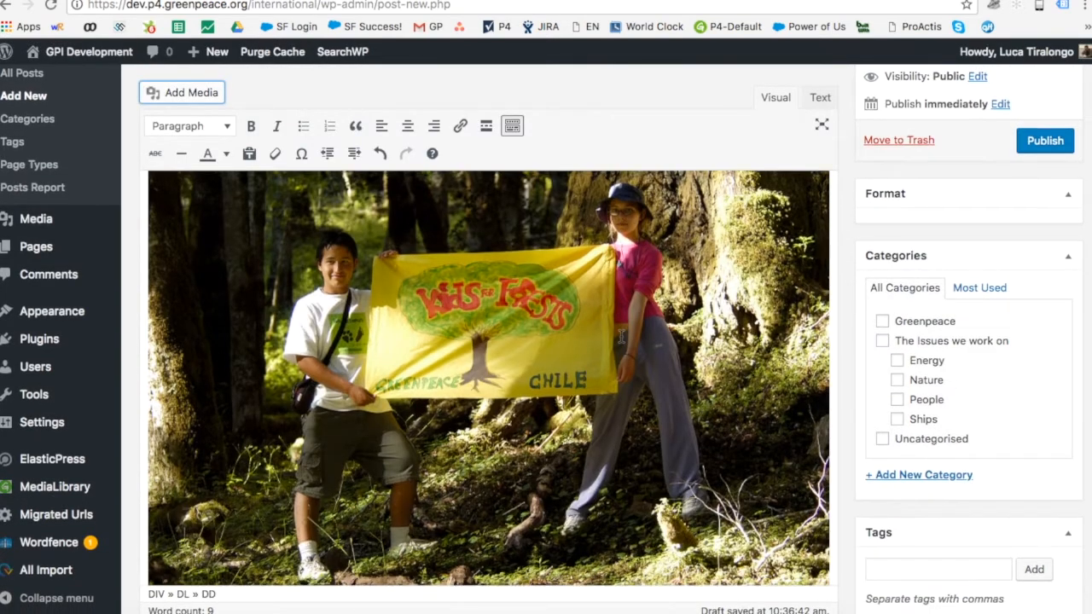
# Step: Add an empty paragraph directly below the 'Kids for Forests' photo caption
pyautogui.scroll(-3, 621, 337)
pyautogui.moveTo(456, 497); pyautogui.dragTo(150, 504)
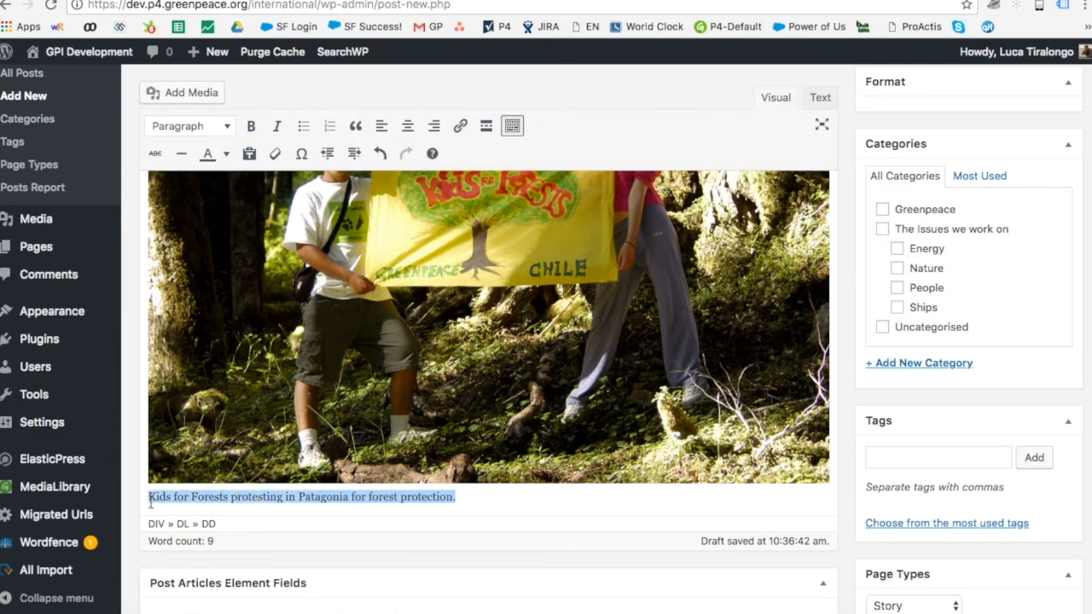
pyautogui.click(539, 495)
pyautogui.press('Return')
pyautogui.scroll(-5, 546, 341)
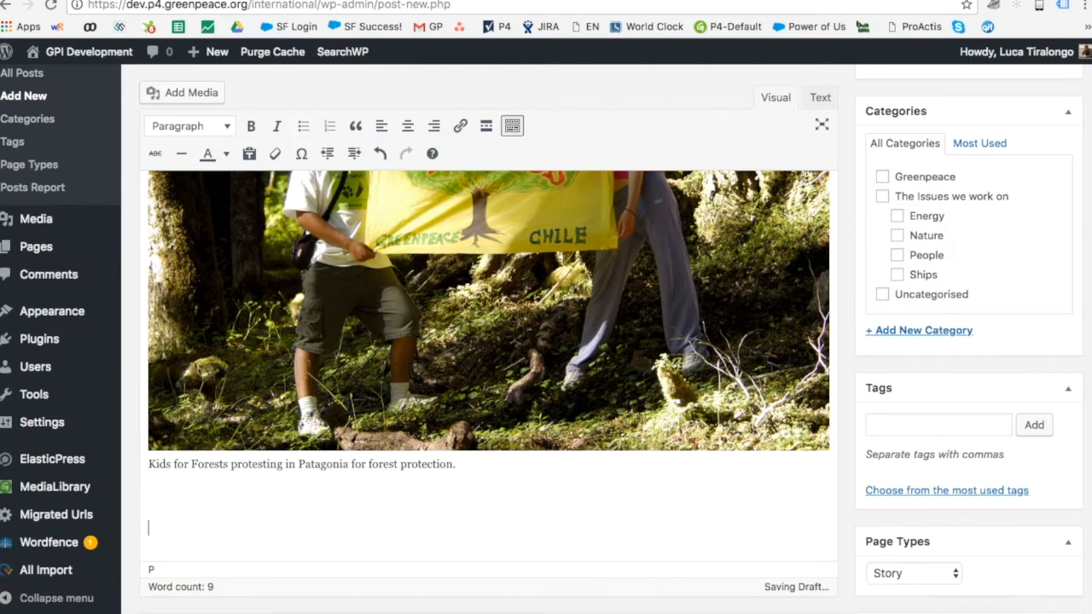
pyautogui.scroll(2, 545, 341)
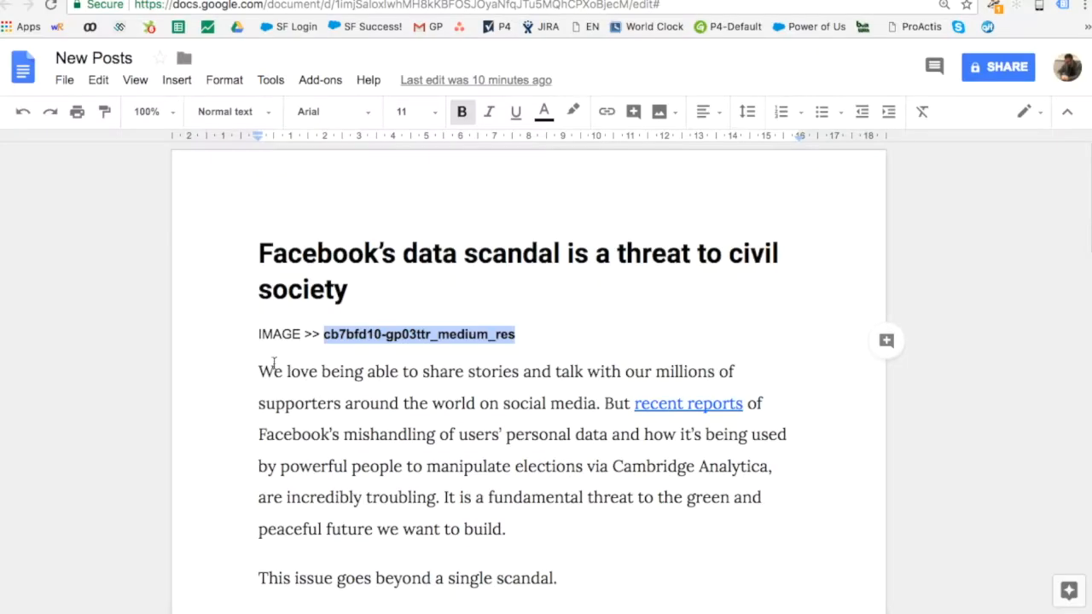
# Step: Copy the body paragraphs through 'undermine democratic elections' from the doc into the WordPress post
pyautogui.click(270, 370)
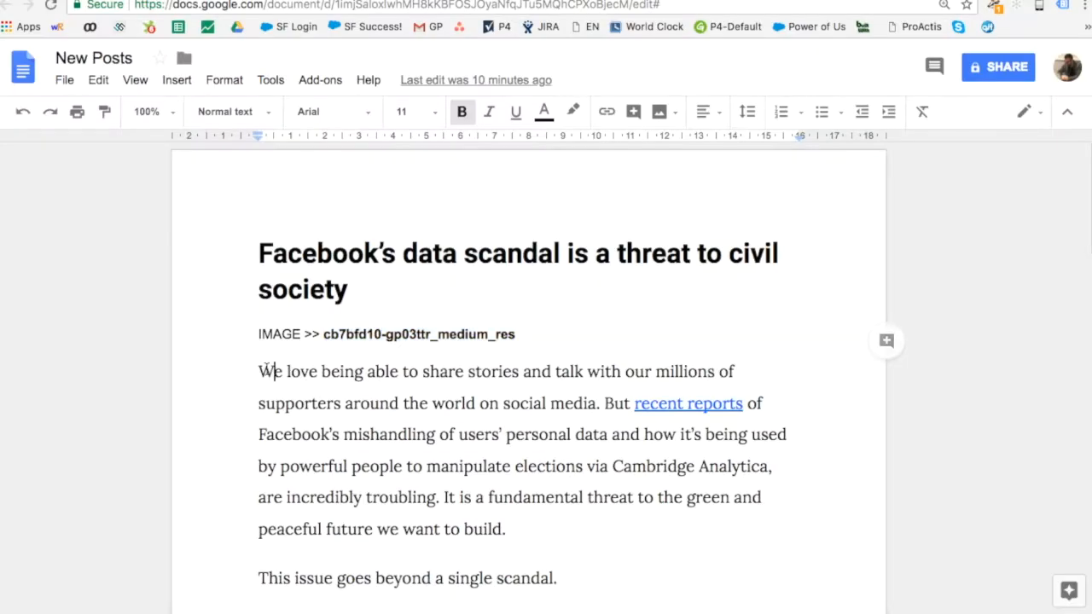
pyautogui.moveTo(260, 371); pyautogui.dragTo(662, 419)
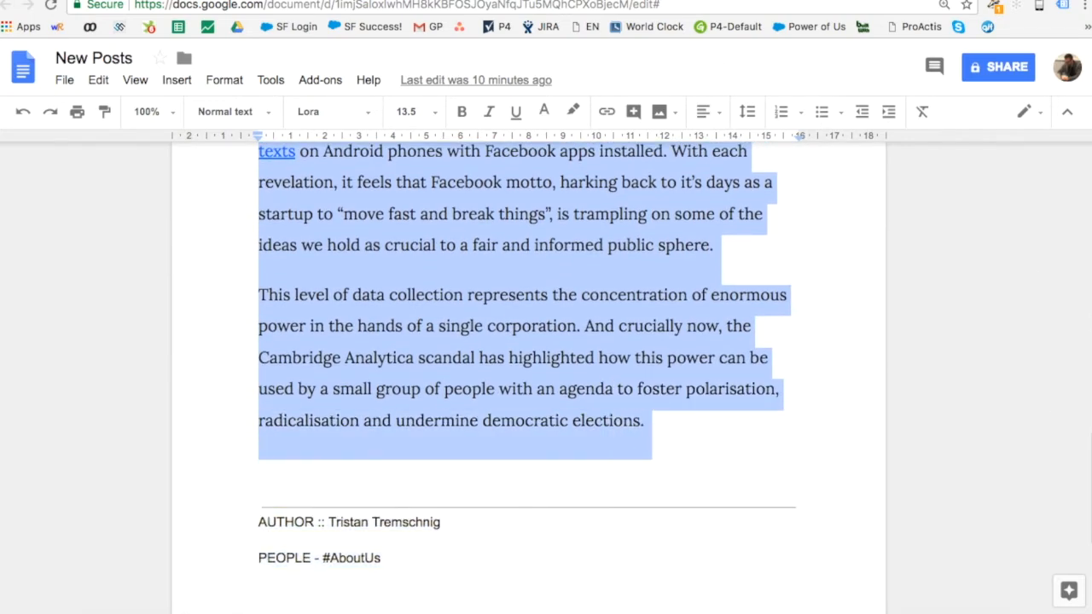
pyautogui.click(537, 1)
pyautogui.press('super+v')
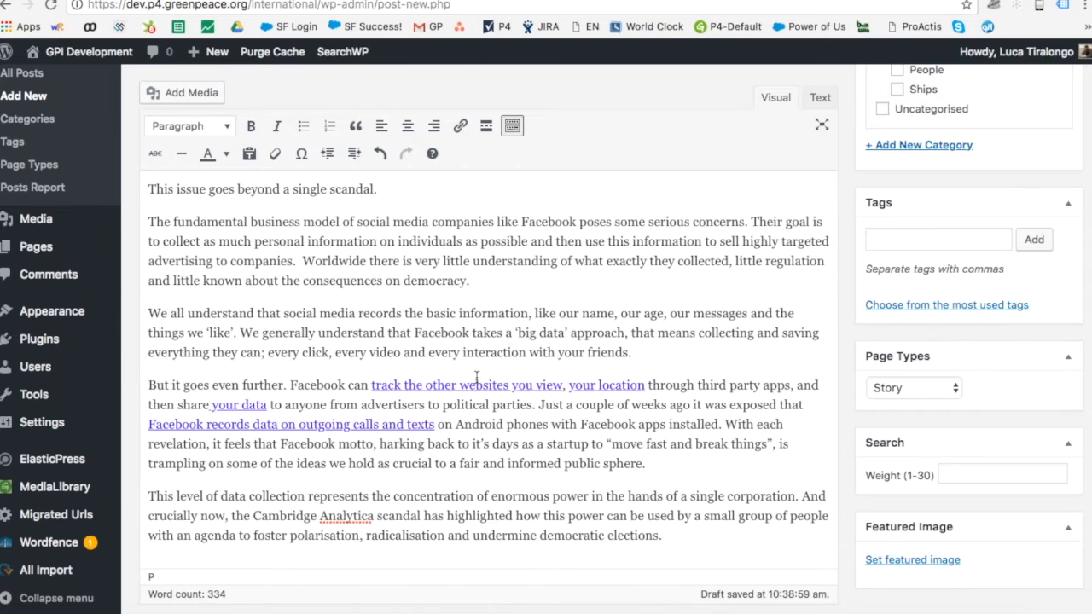
# Step: Add an empty paragraph after the pasted story, select Author Override, and return to the New Posts doc
pyautogui.scroll(-4, 476, 378)
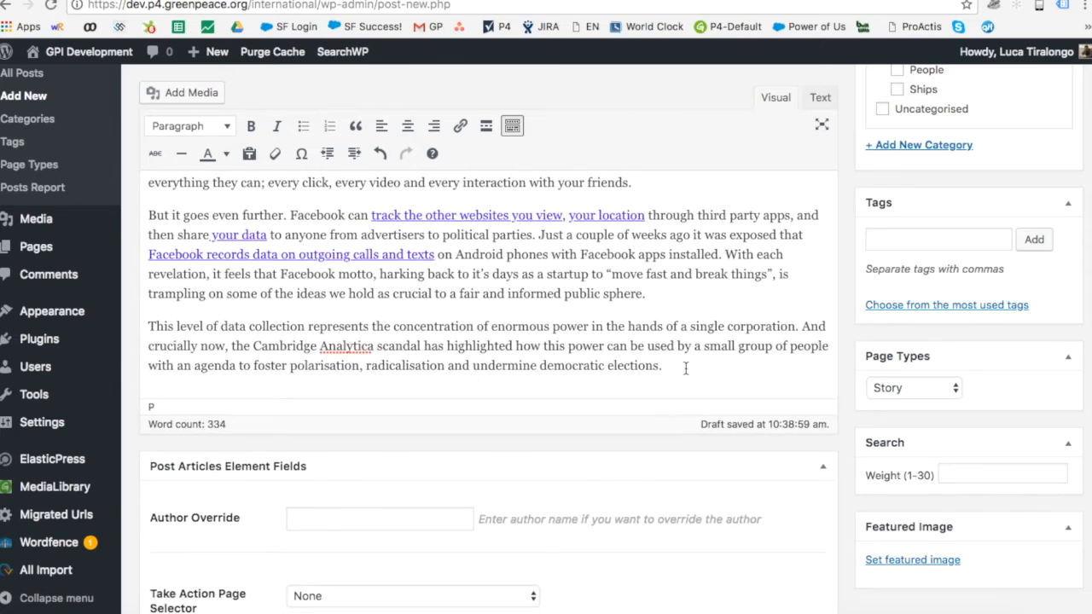
pyautogui.press('Return')
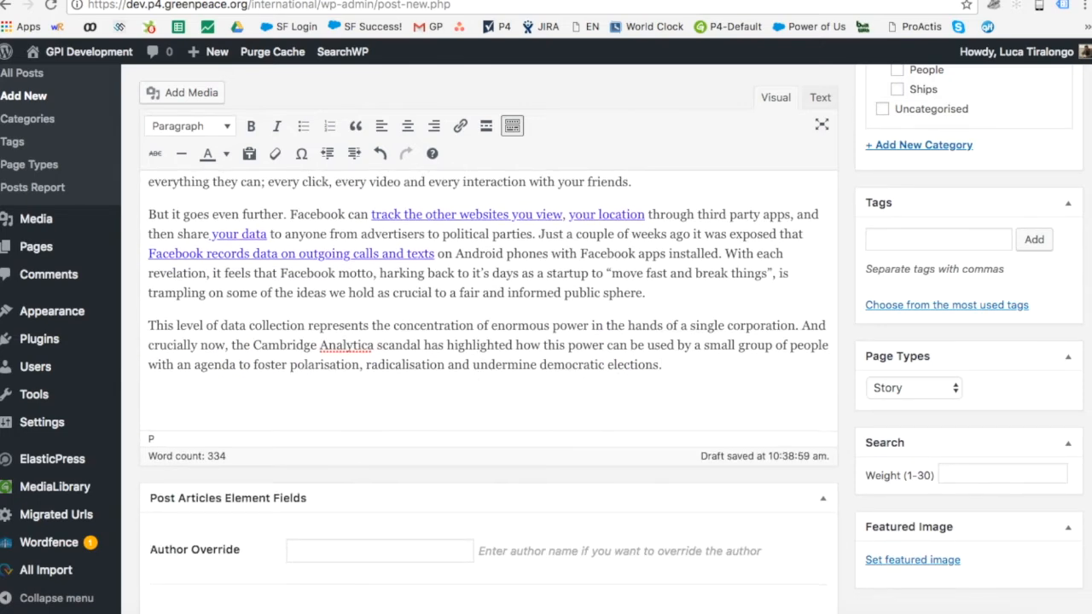
pyautogui.scroll(10, 489, 379)
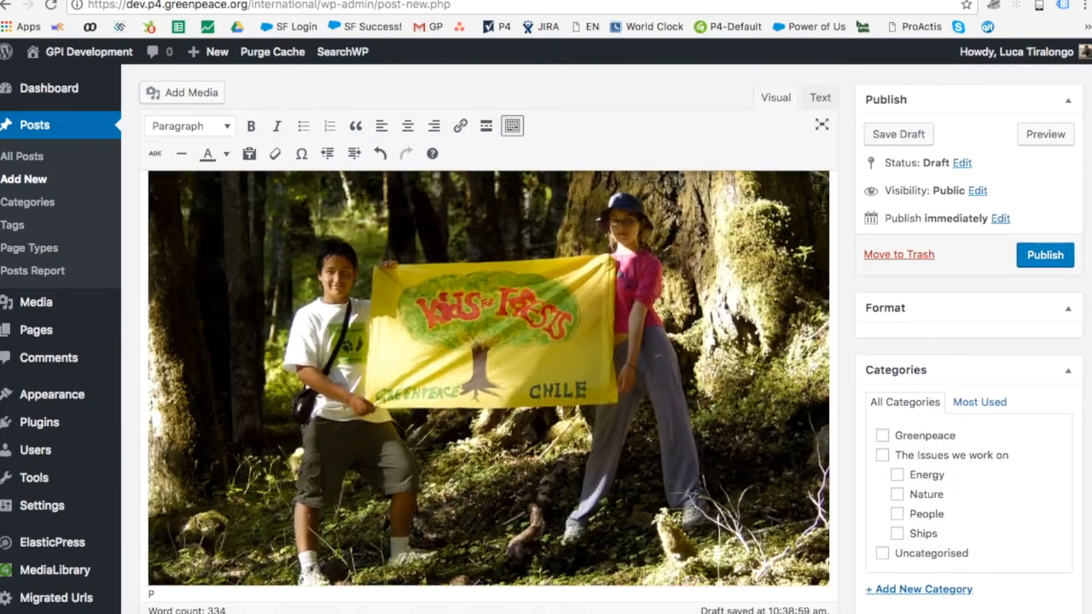
pyautogui.scroll(-15, 519, 299)
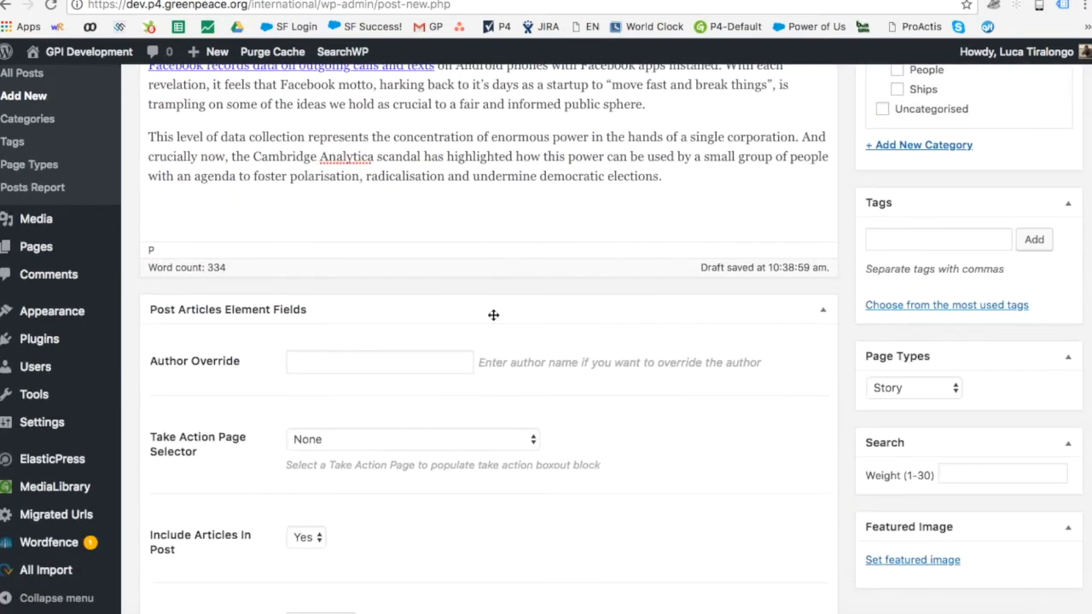
pyautogui.click(383, 366)
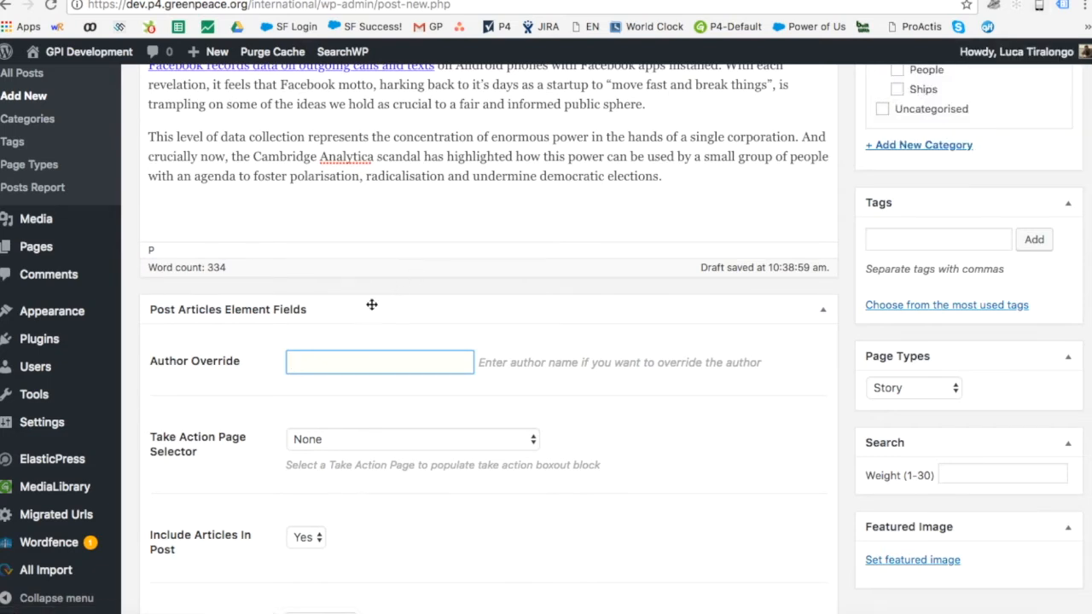
pyautogui.click(512, 1)
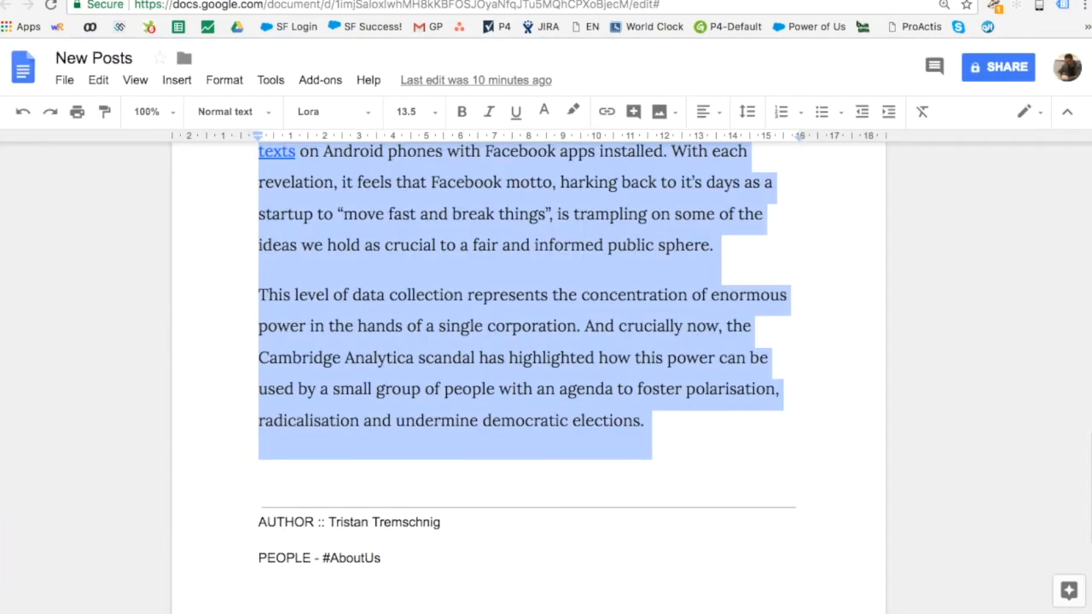
# Step: Copy the author's name from the doc into the post's Author Override field
pyautogui.moveTo(442, 522); pyautogui.dragTo(327, 522)
pyautogui.press('super+c')
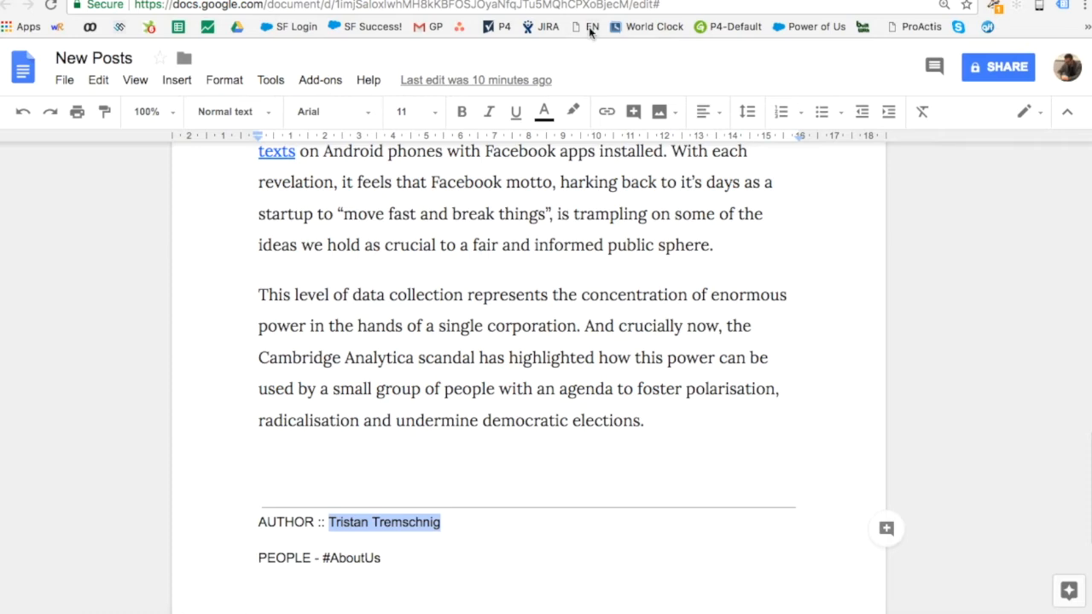
pyautogui.click(324, 1)
pyautogui.press('super+v')
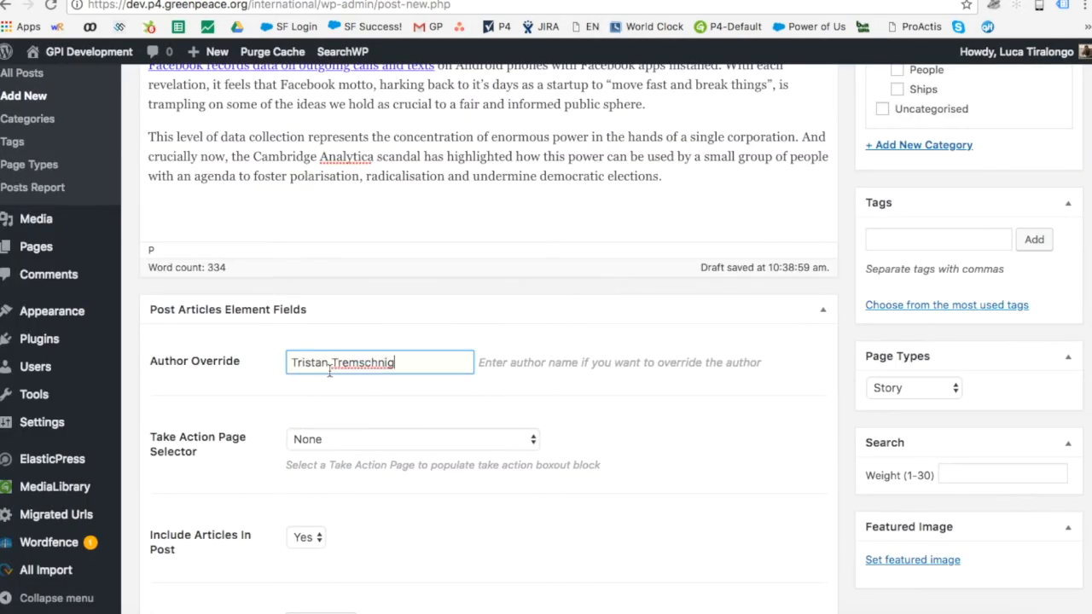
# Step: Bring up the Take Action Page Selector's list of pages
pyautogui.click(323, 442)
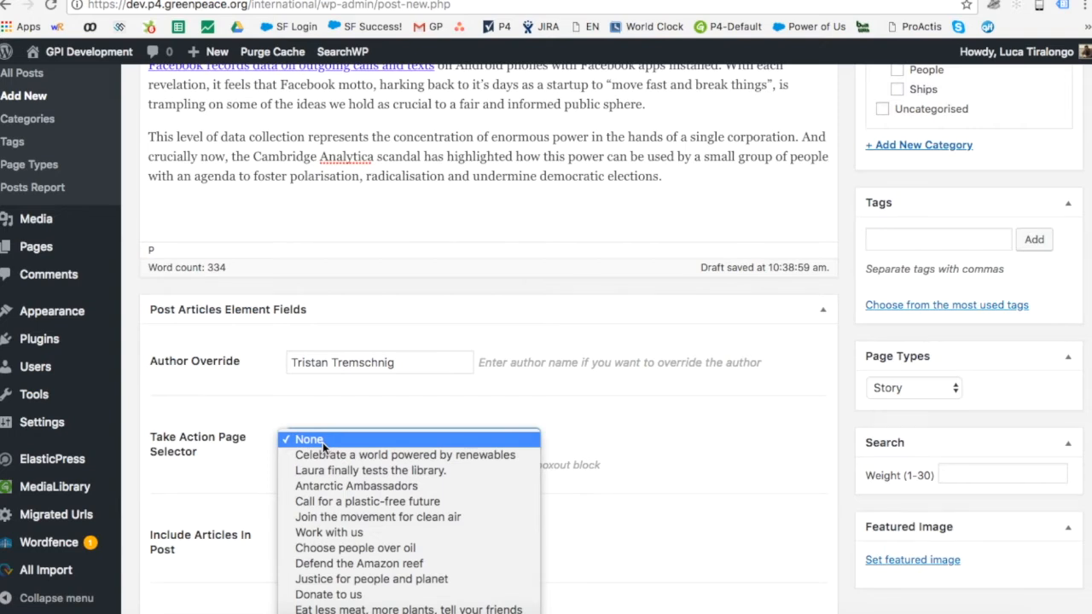
pyautogui.click(360, 408)
pyautogui.click(337, 439)
pyautogui.moveTo(395, 612)
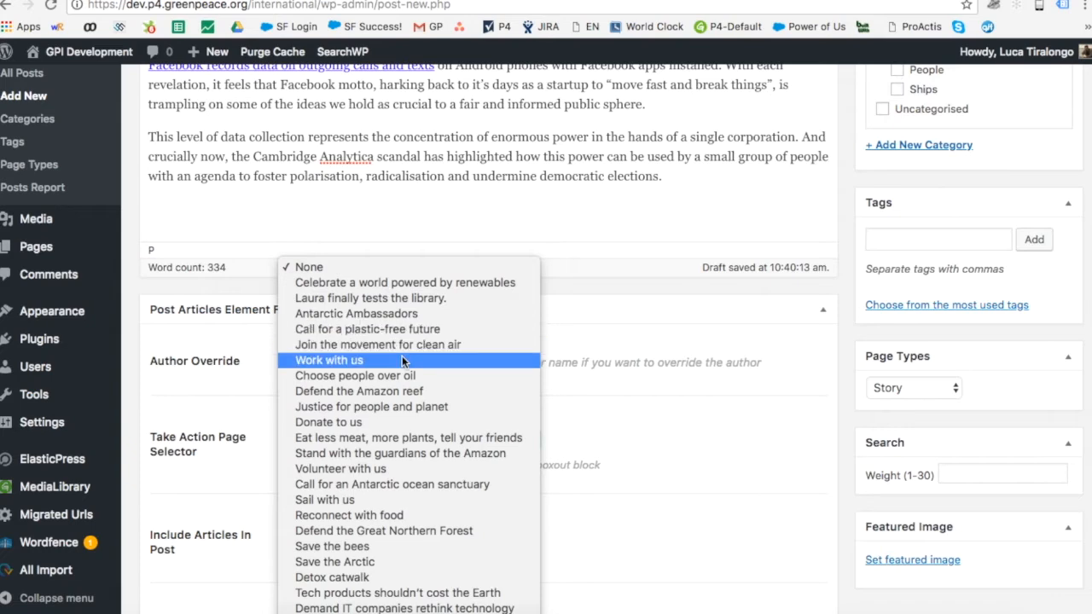
# Step: Pick 'Work with us' first, then switch the Take Action page to 'Donate to us'
pyautogui.click(391, 361)
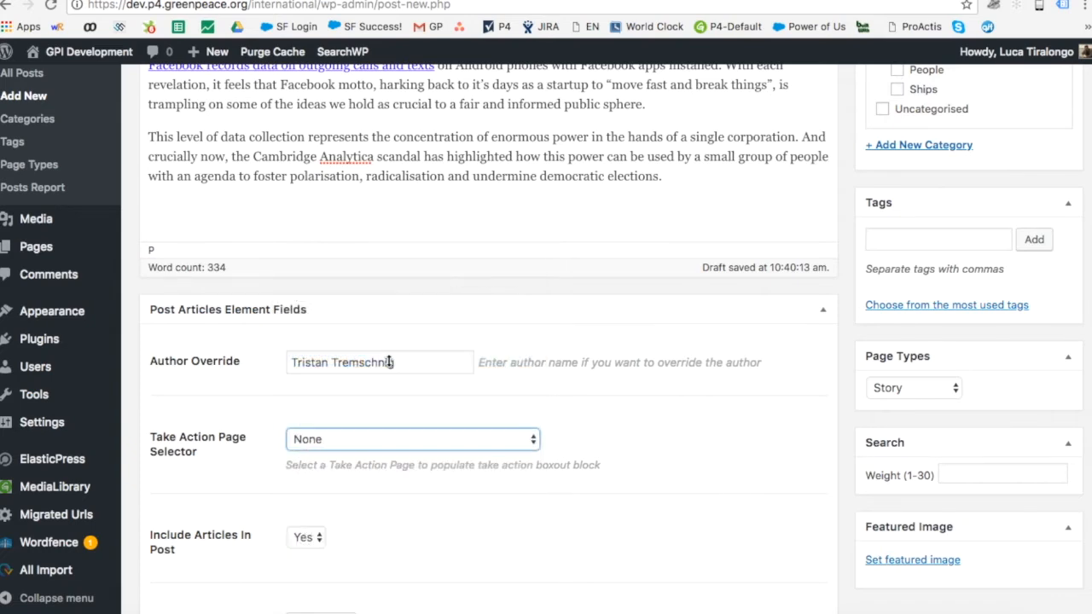
pyautogui.click(650, 447)
pyautogui.scroll(-1, 650, 447)
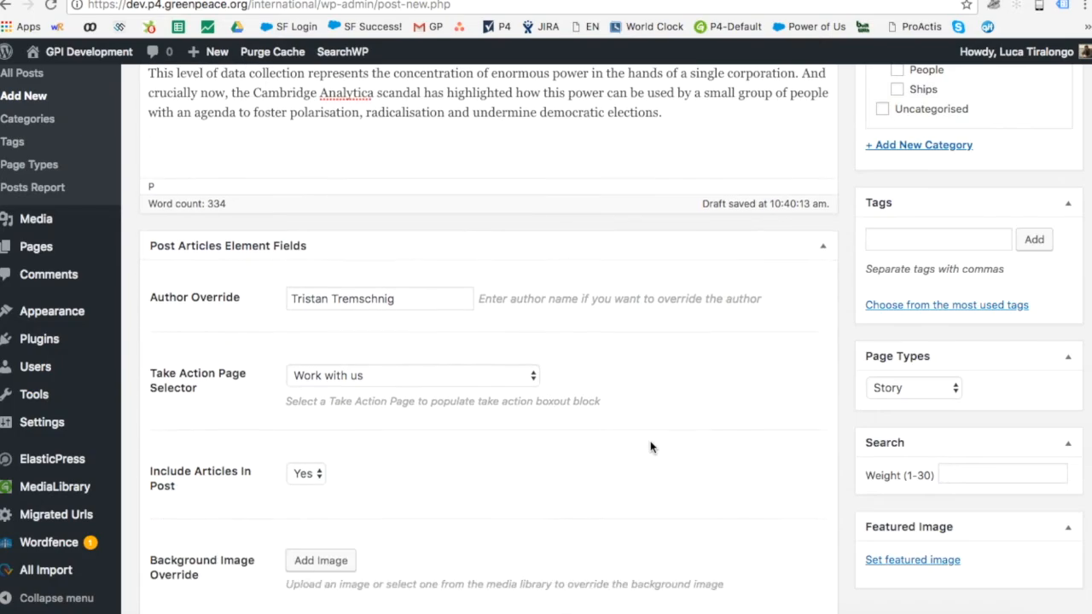
pyautogui.scroll(10, 650, 447)
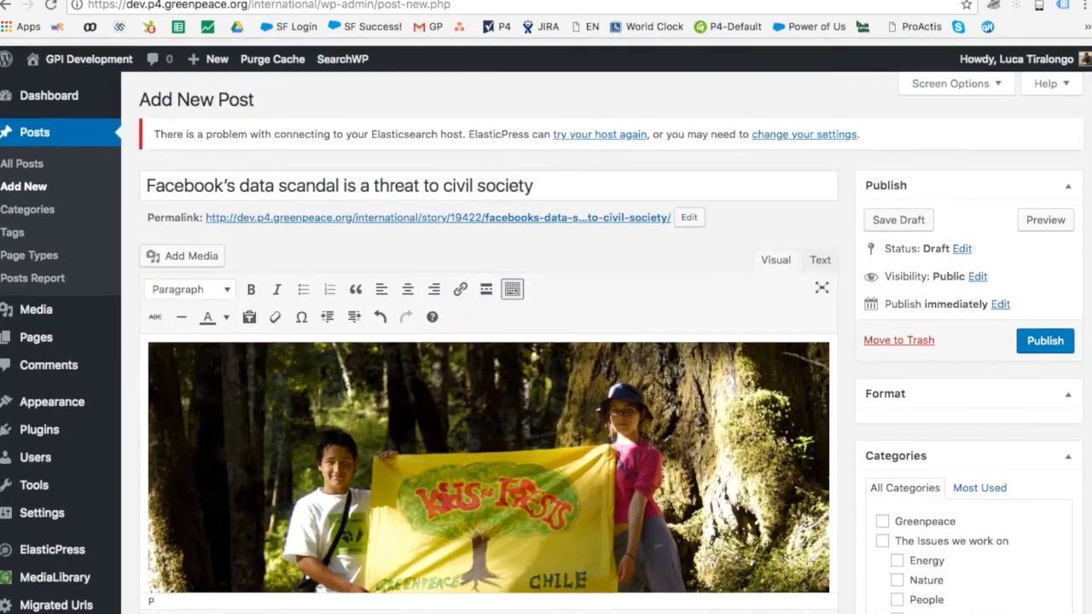
pyautogui.scroll(-15, 454, 439)
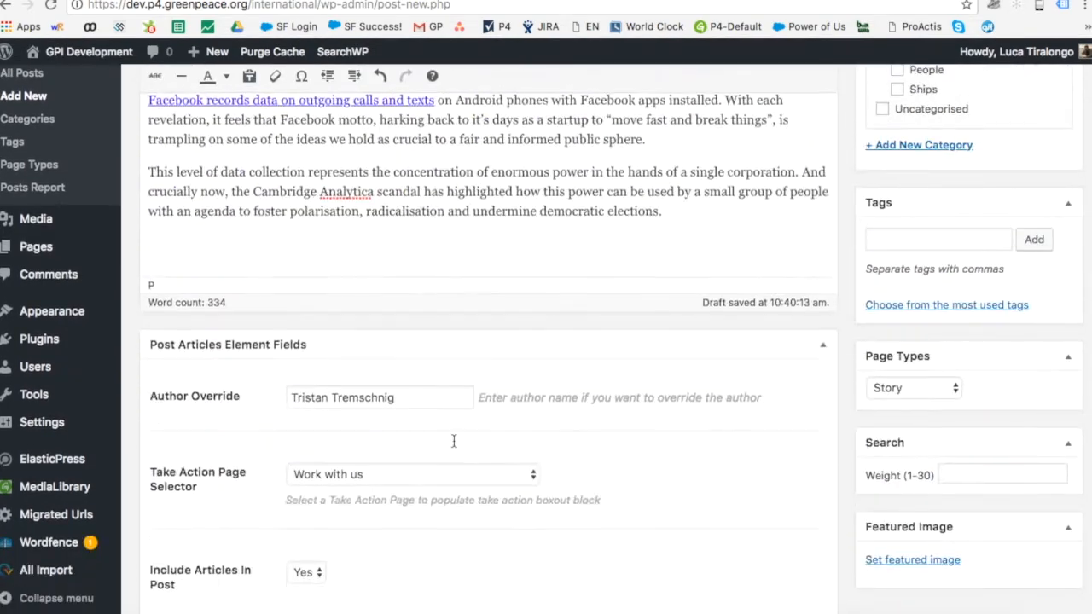
pyautogui.click(415, 306)
pyautogui.click(395, 353)
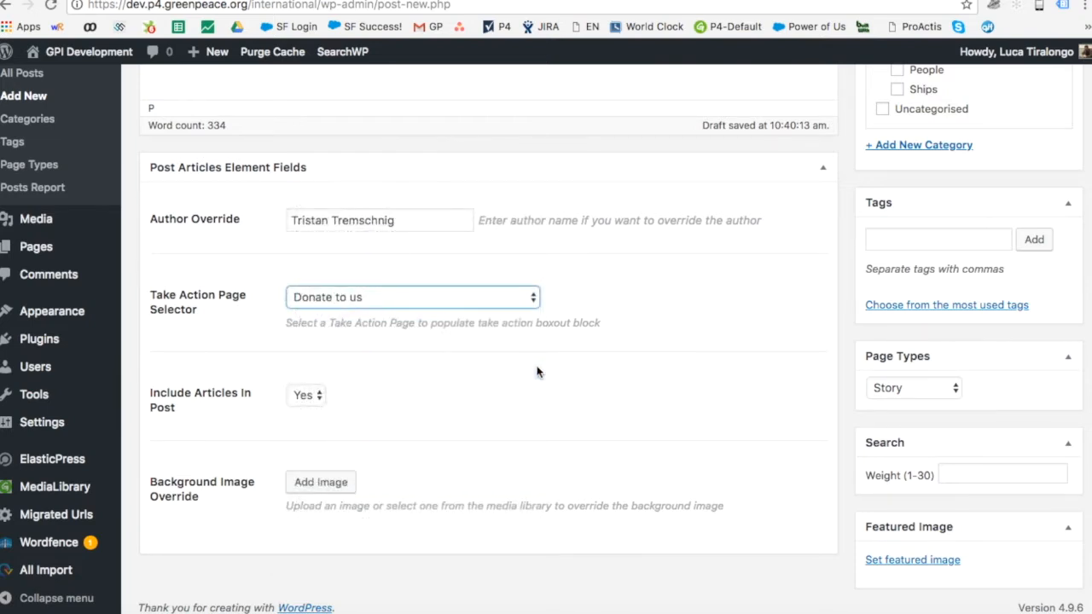
pyautogui.click(537, 371)
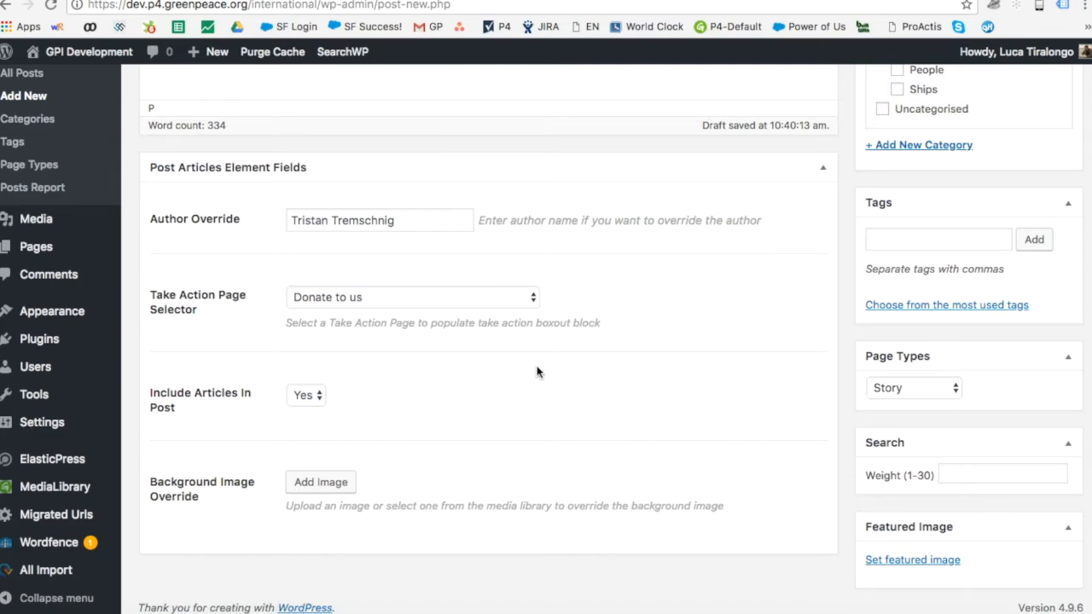
pyautogui.scroll(-1, 537, 372)
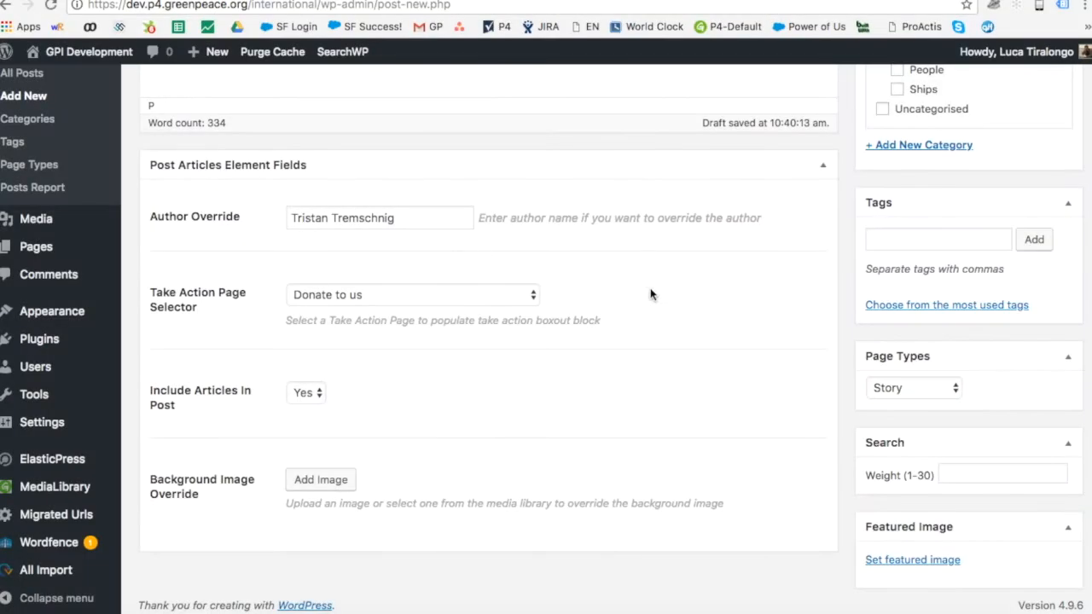
pyautogui.scroll(6, 646, 299)
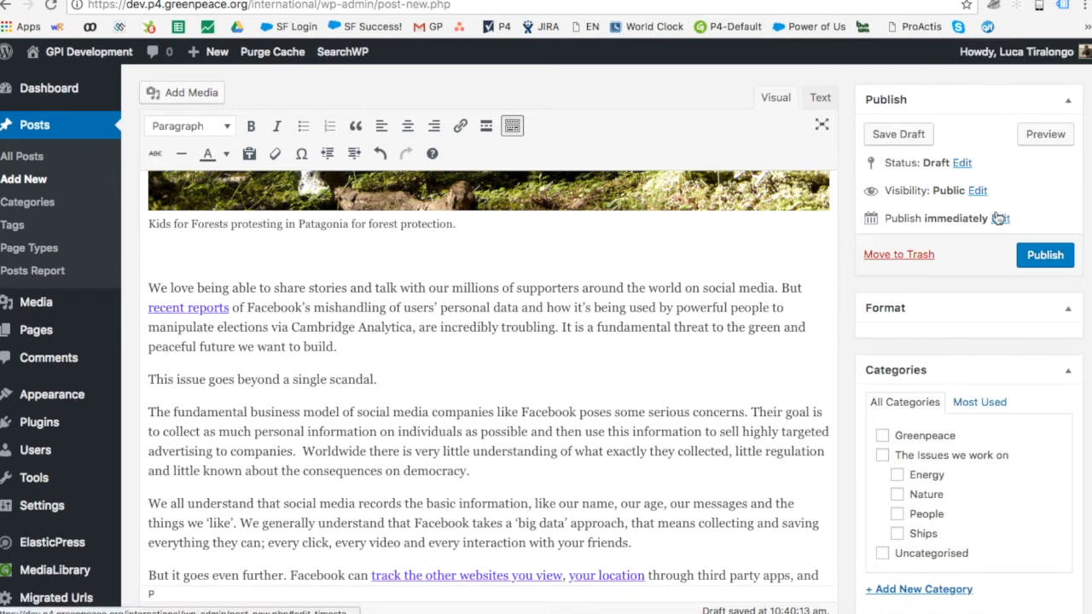
pyautogui.scroll(-5, 998, 218)
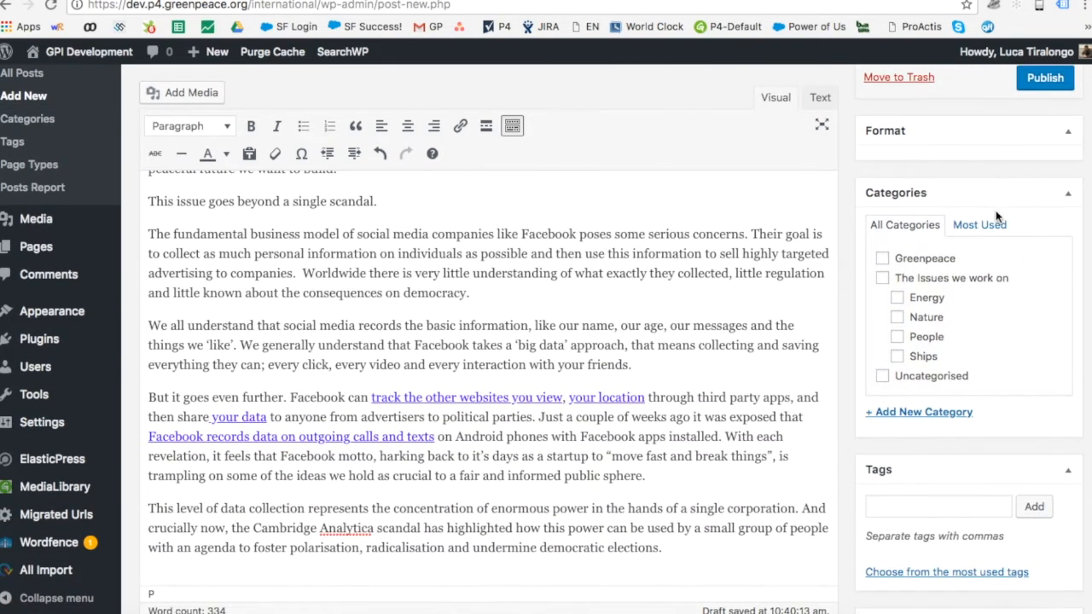
pyautogui.scroll(-2, 996, 216)
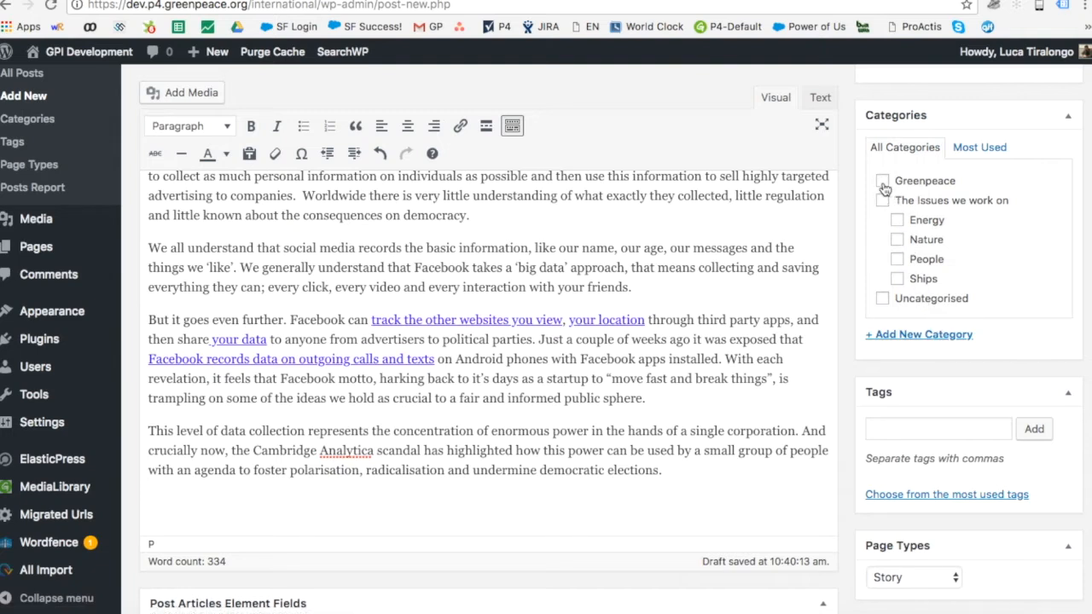
# Step: Tick the People category, checking the planned category and tag in the Google Doc
pyautogui.click(897, 259)
pyautogui.click(810, 1)
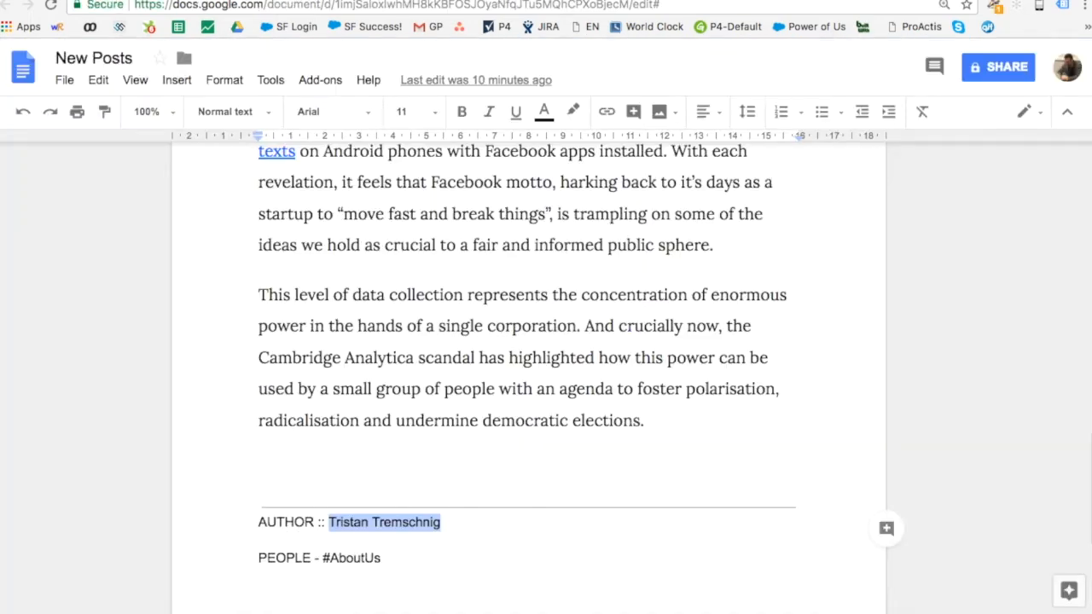
pyautogui.click(853, 1)
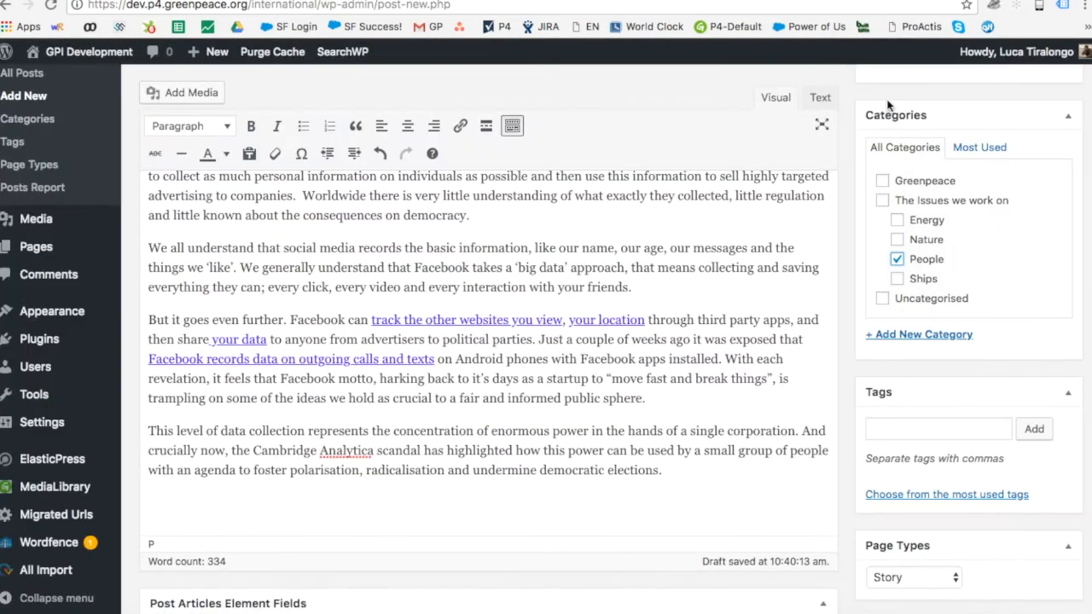
# Step: Add the AboutUs tag to the story and show the most used tags
pyautogui.click(970, 425)
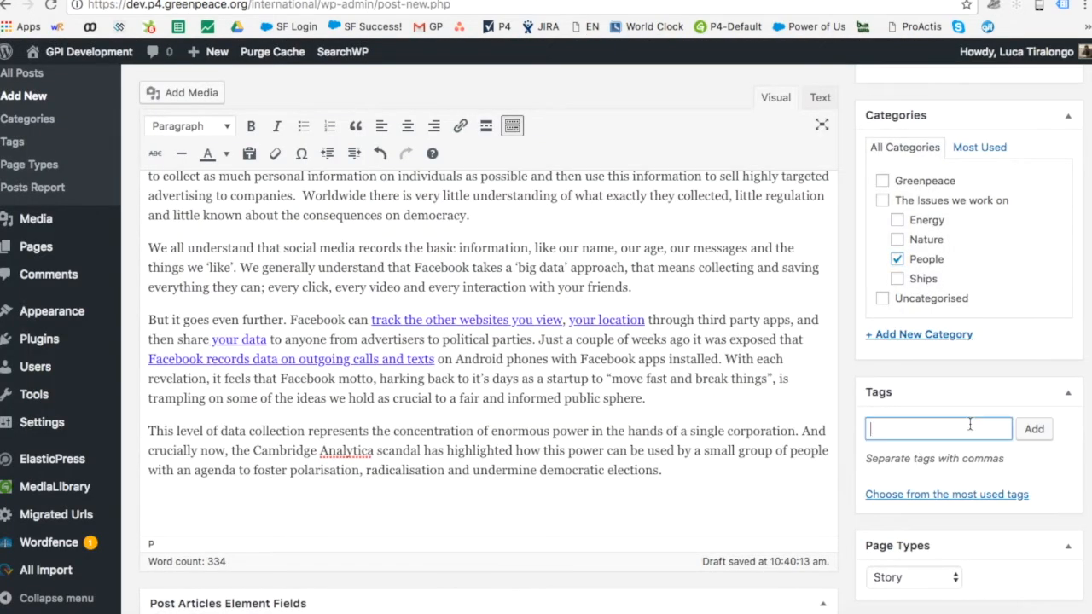
pyautogui.write('Abou')
pyautogui.click(970, 455)
pyautogui.click(1034, 428)
pyautogui.click(915, 522)
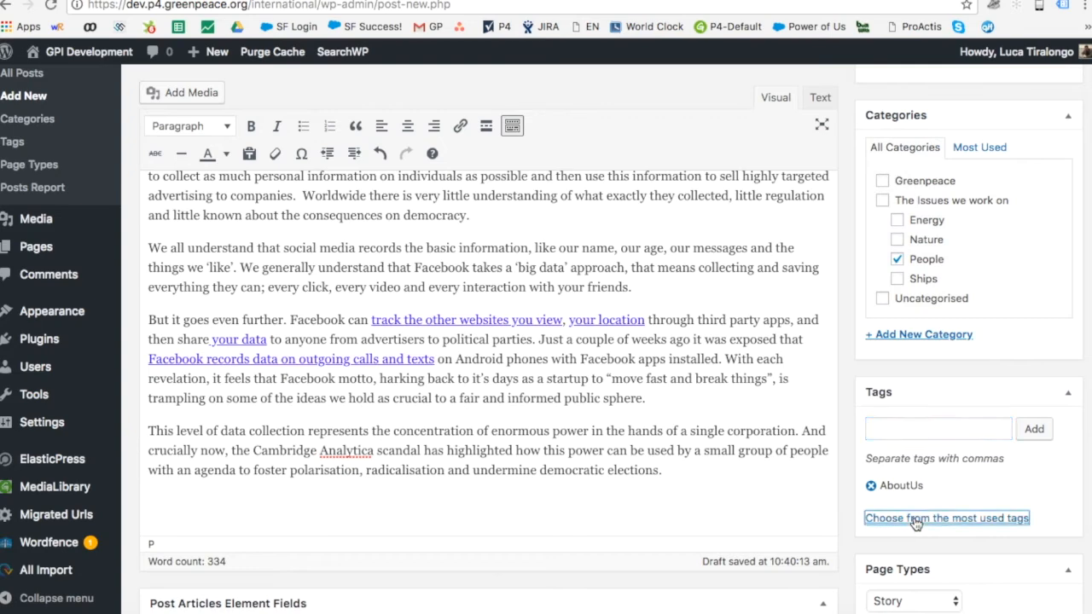
pyautogui.scroll(-5, 805, 380)
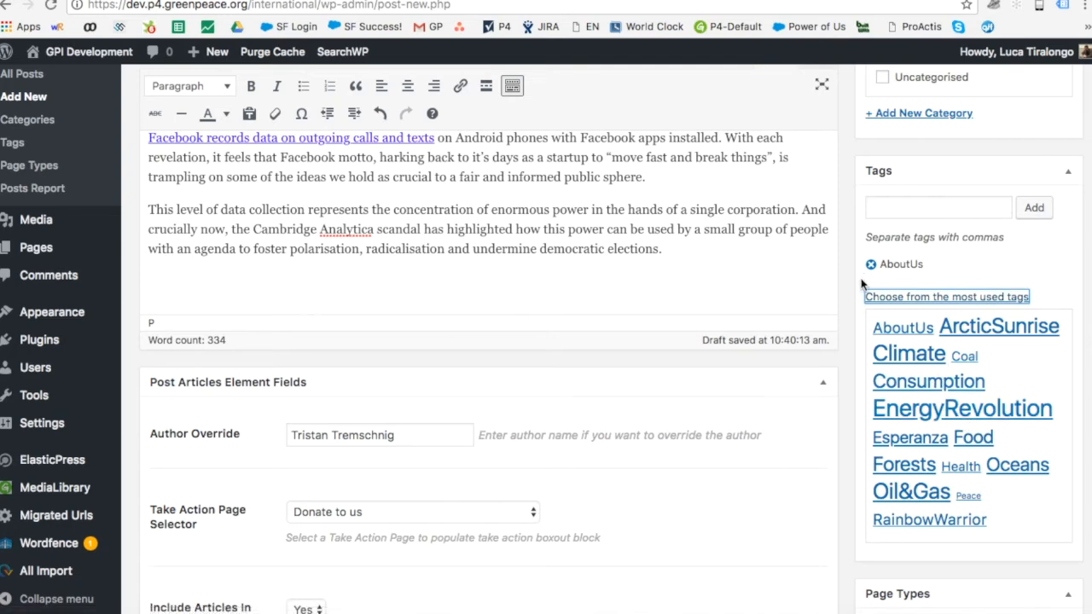
pyautogui.scroll(6, 864, 296)
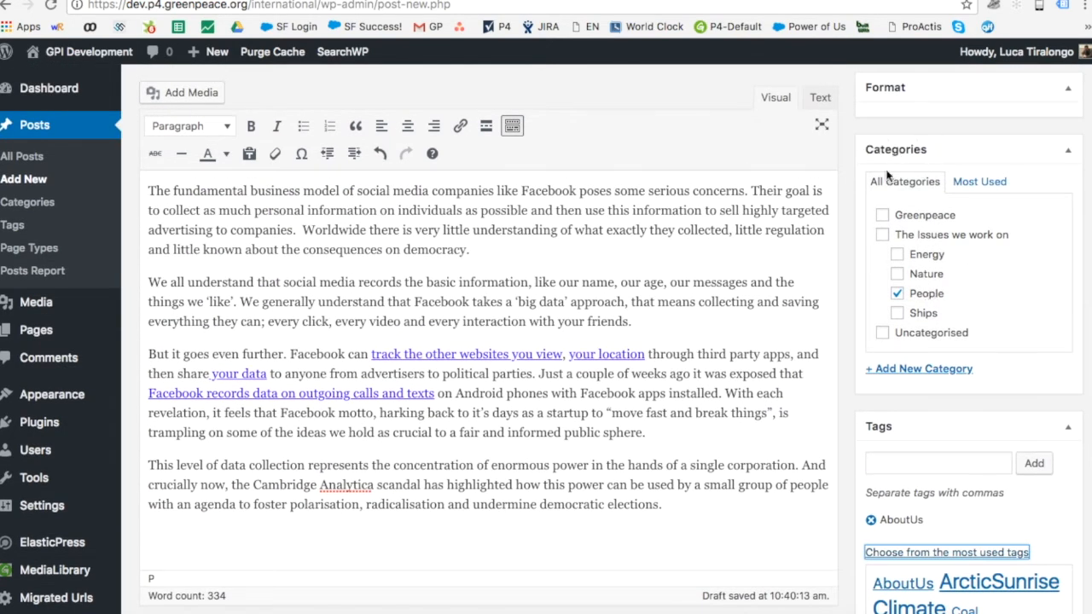
pyautogui.scroll(-4, 825, 408)
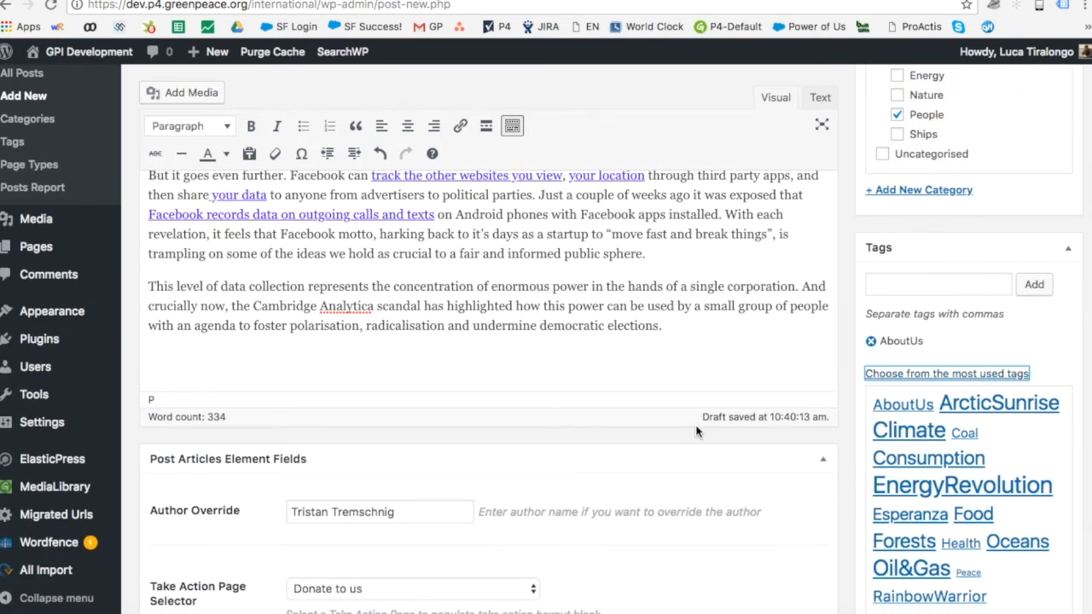
pyautogui.scroll(-6, 696, 432)
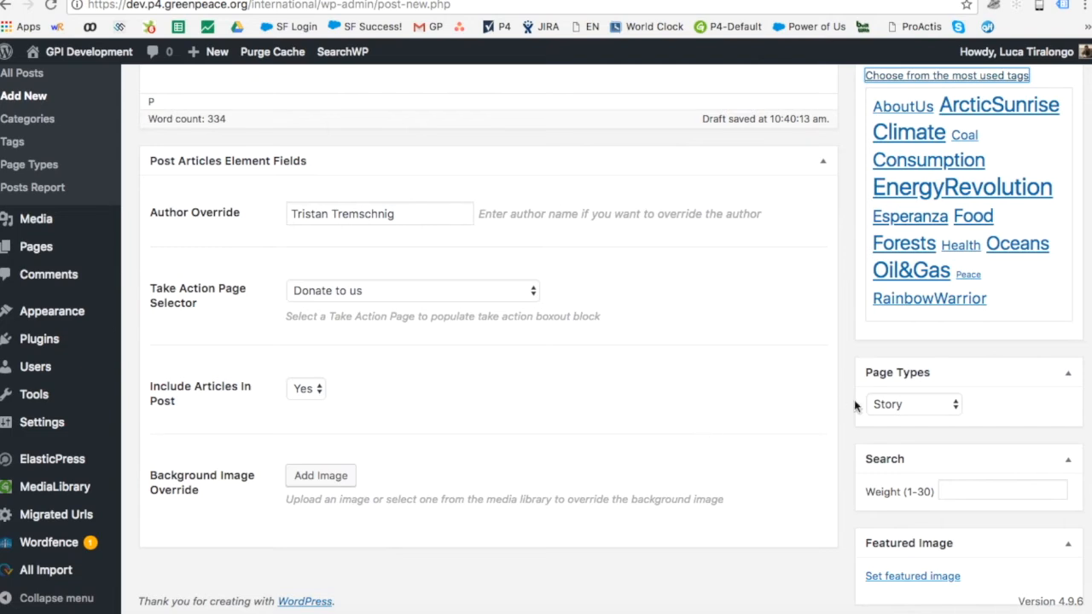
pyautogui.click(887, 410)
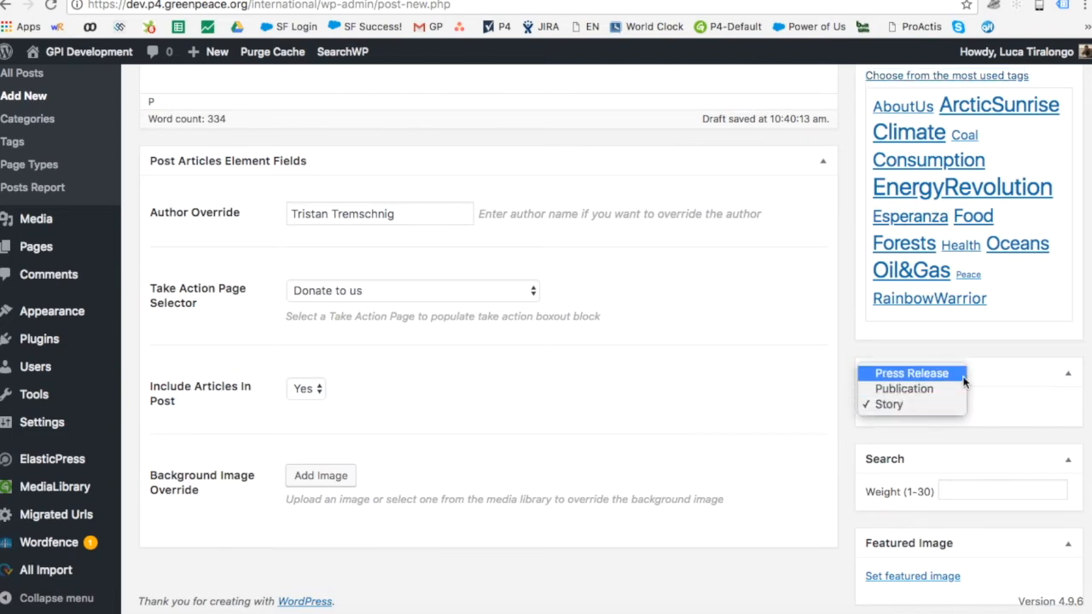
pyautogui.click(1010, 387)
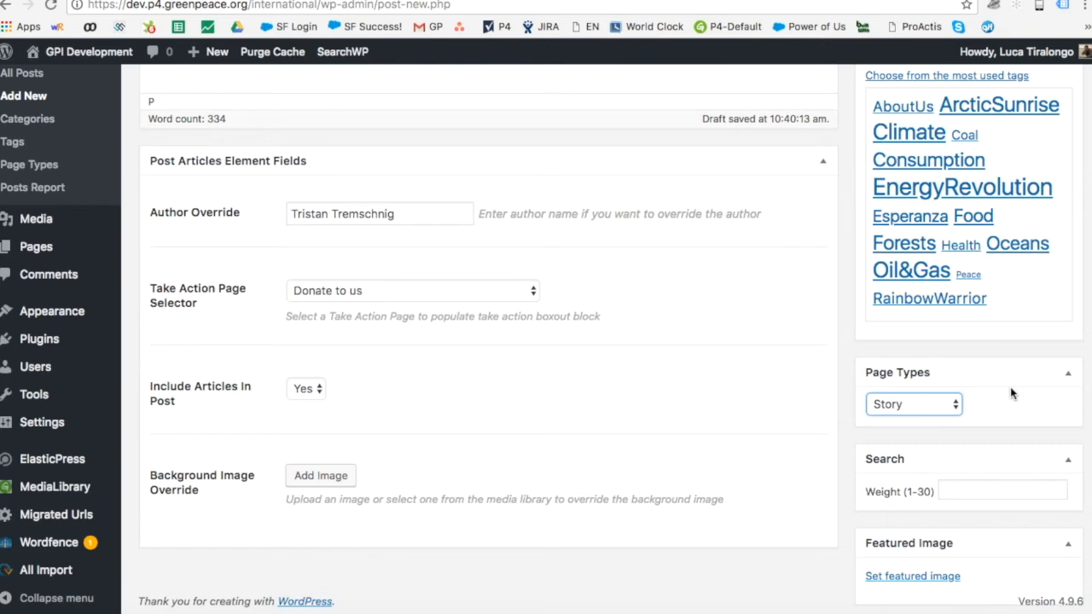
pyautogui.click(947, 404)
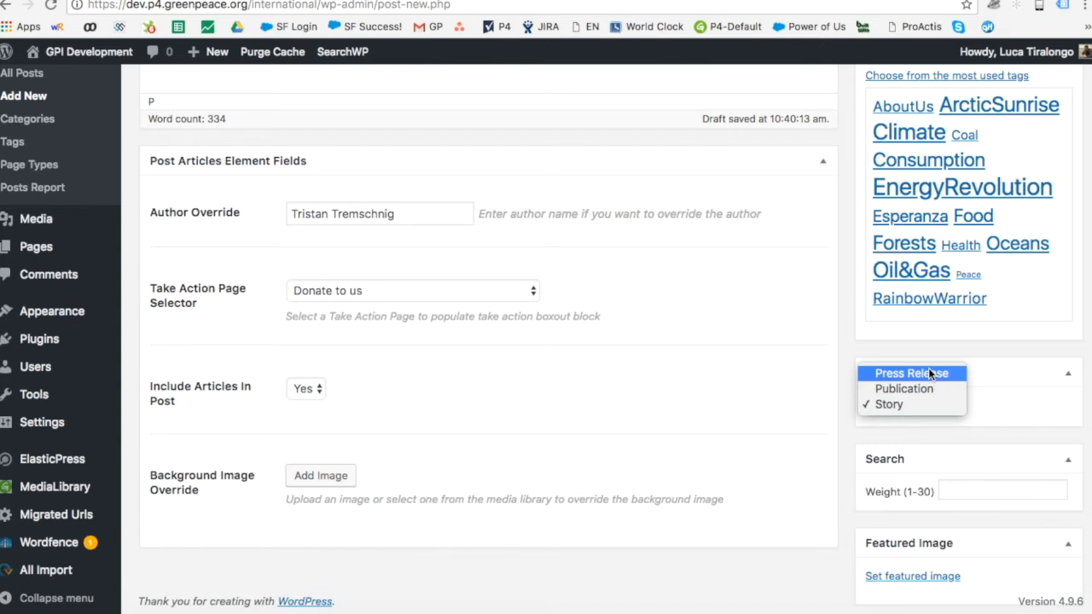
pyautogui.click(916, 357)
pyautogui.click(907, 404)
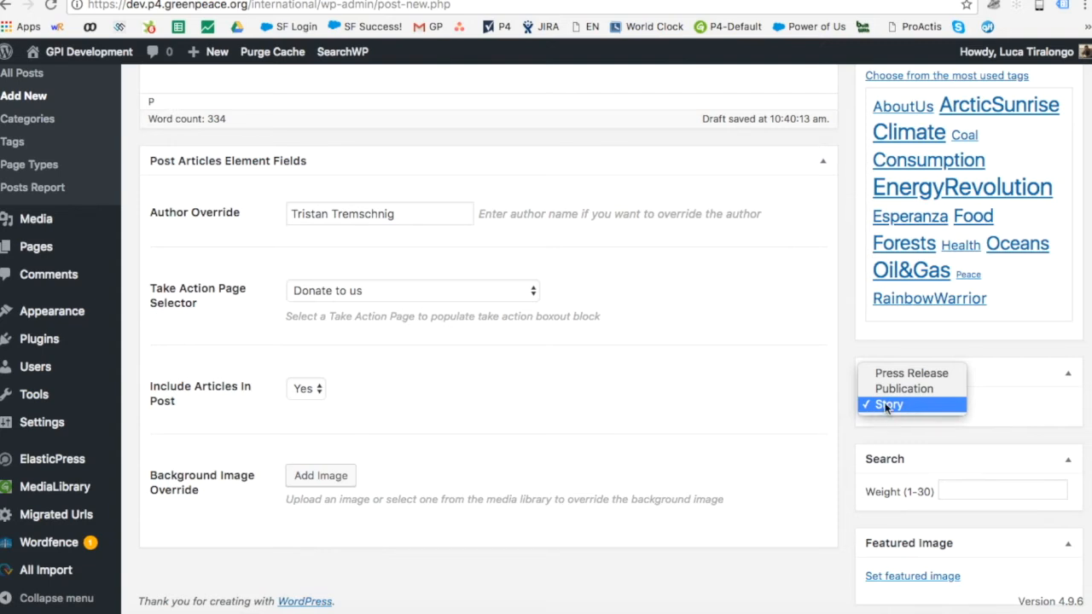
pyautogui.click(909, 406)
pyautogui.scroll(6, 452, 151)
pyautogui.scroll(5, 452, 151)
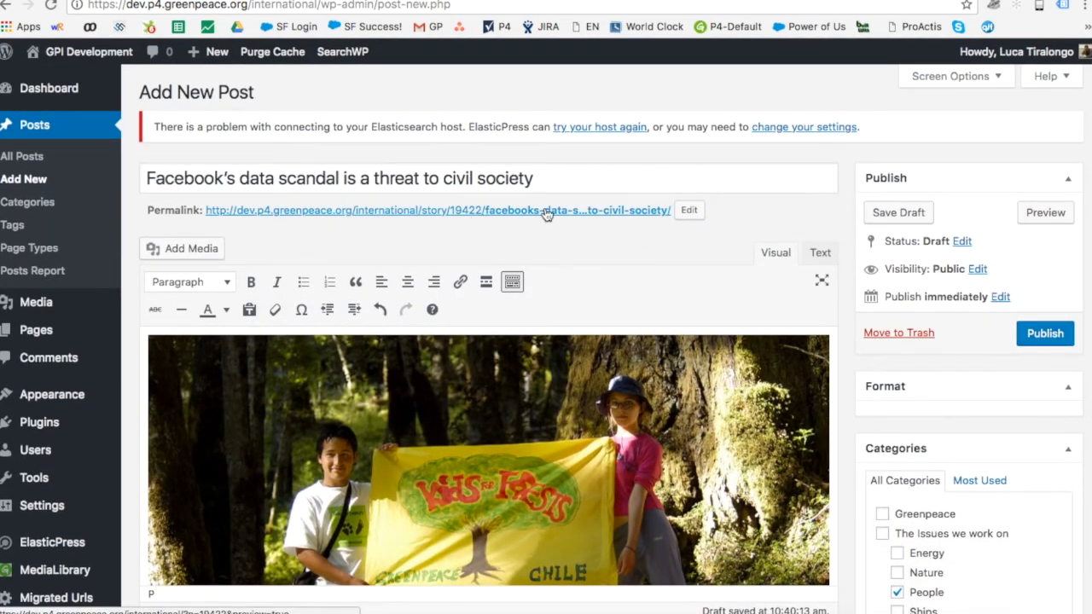
pyautogui.click(689, 209)
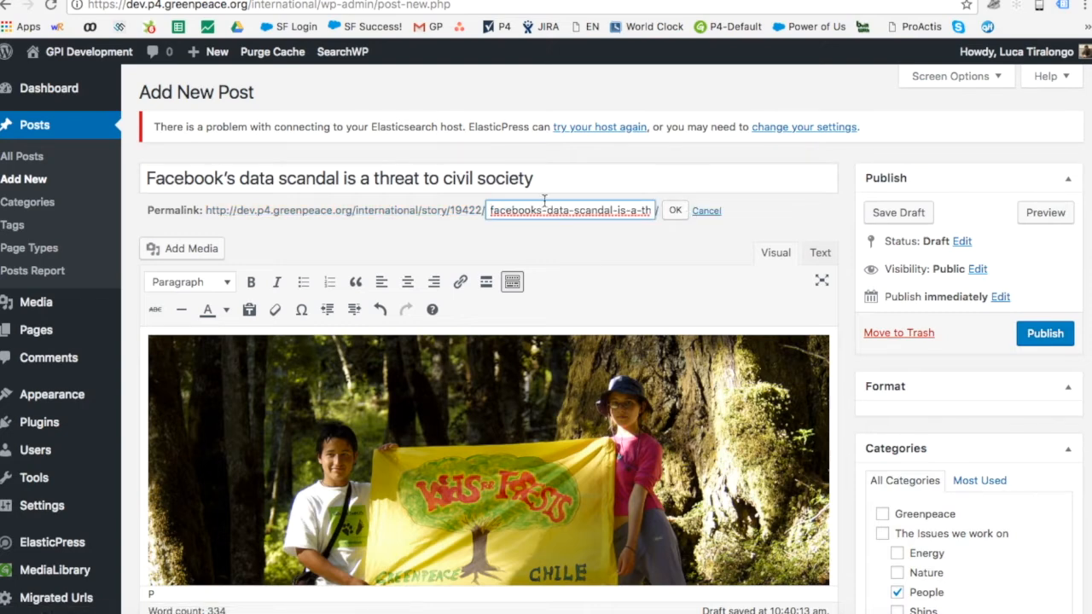
pyautogui.moveTo(493, 214); pyautogui.dragTo(655, 217)
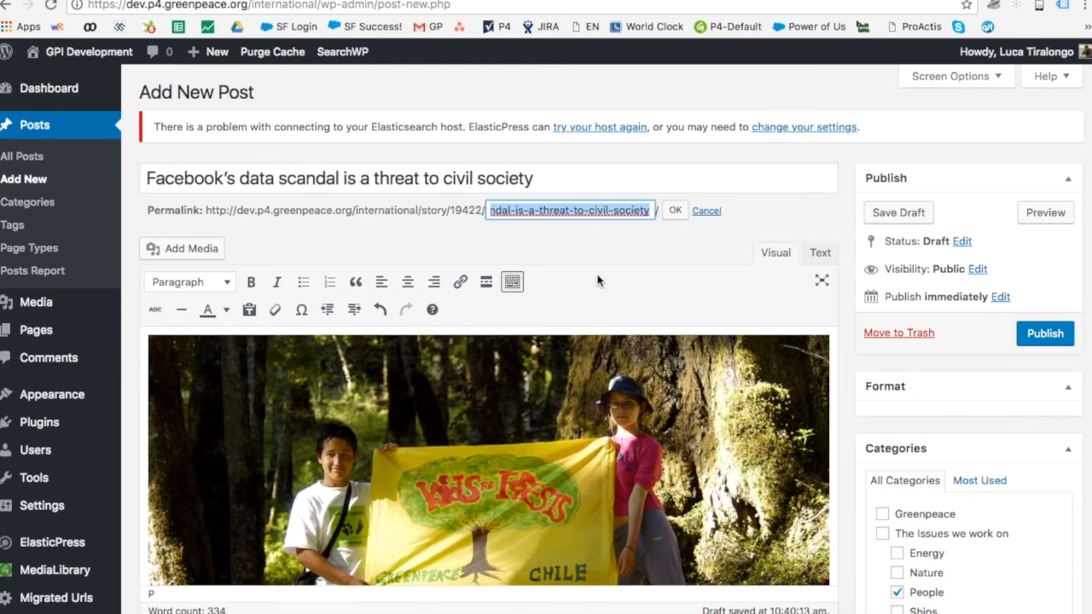
pyautogui.click(345, 220)
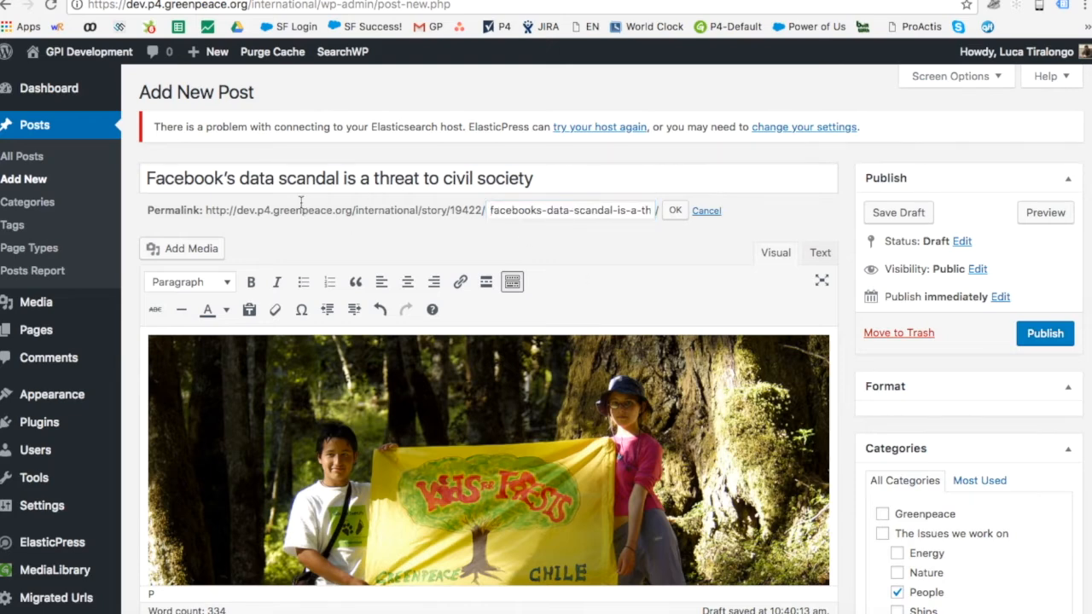
pyautogui.moveTo(352, 210); pyautogui.dragTo(203, 210)
pyautogui.moveTo(419, 211); pyautogui.dragTo(342, 211)
pyautogui.doubleClick(433, 212)
pyautogui.doubleClick(467, 210)
pyautogui.moveTo(504, 209); pyautogui.dragTo(685, 219)
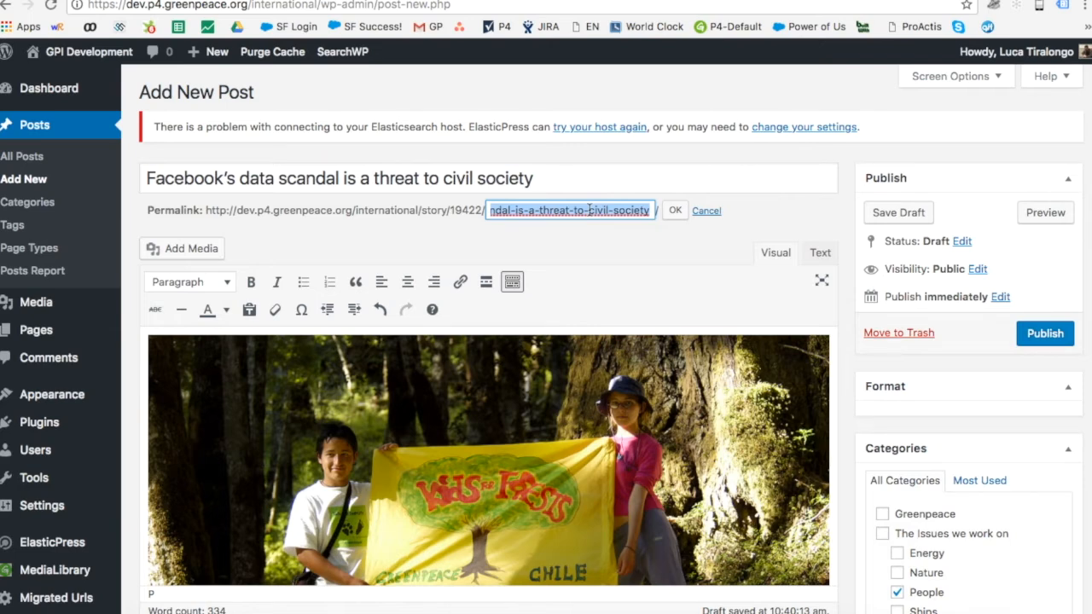
pyautogui.click(517, 210)
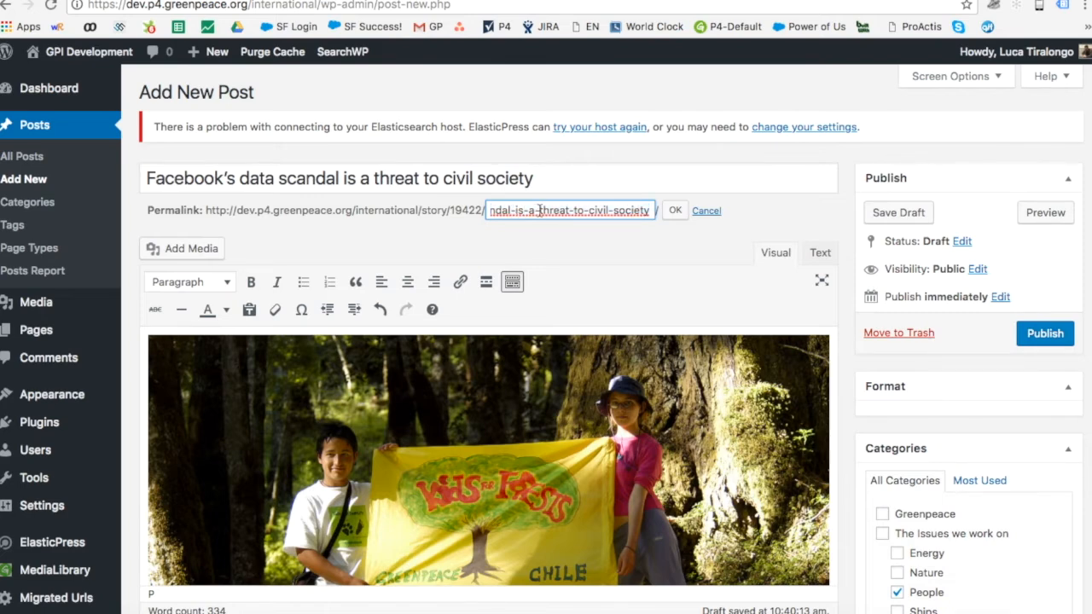
pyautogui.click(676, 211)
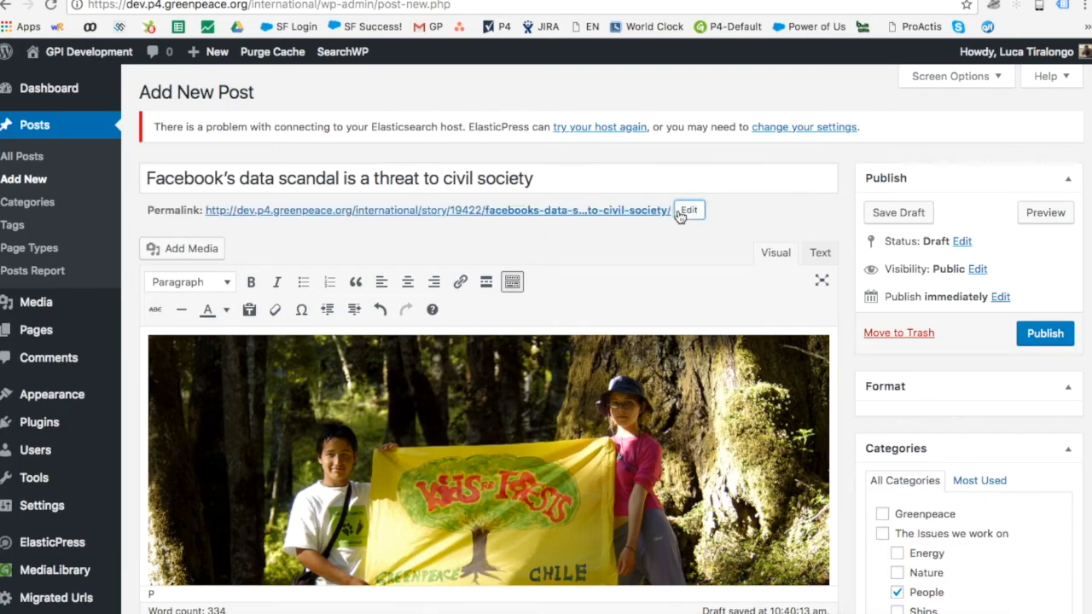
# Step: Keep Story as the page type and bring up the featured image library
pyautogui.scroll(-2, 847, 268)
pyautogui.scroll(-10, 847, 268)
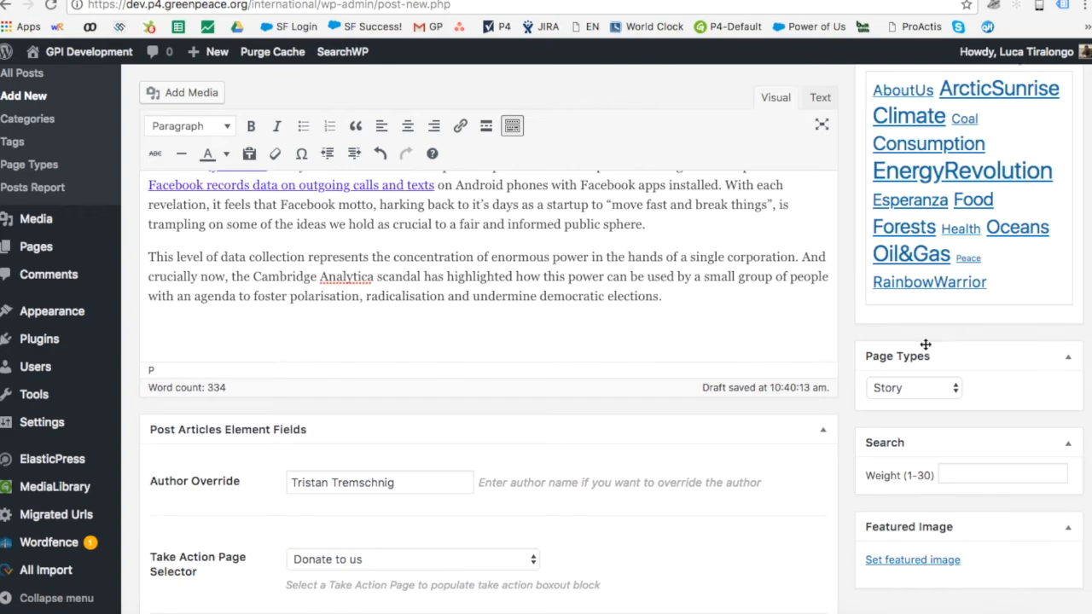
pyautogui.scroll(5, 927, 339)
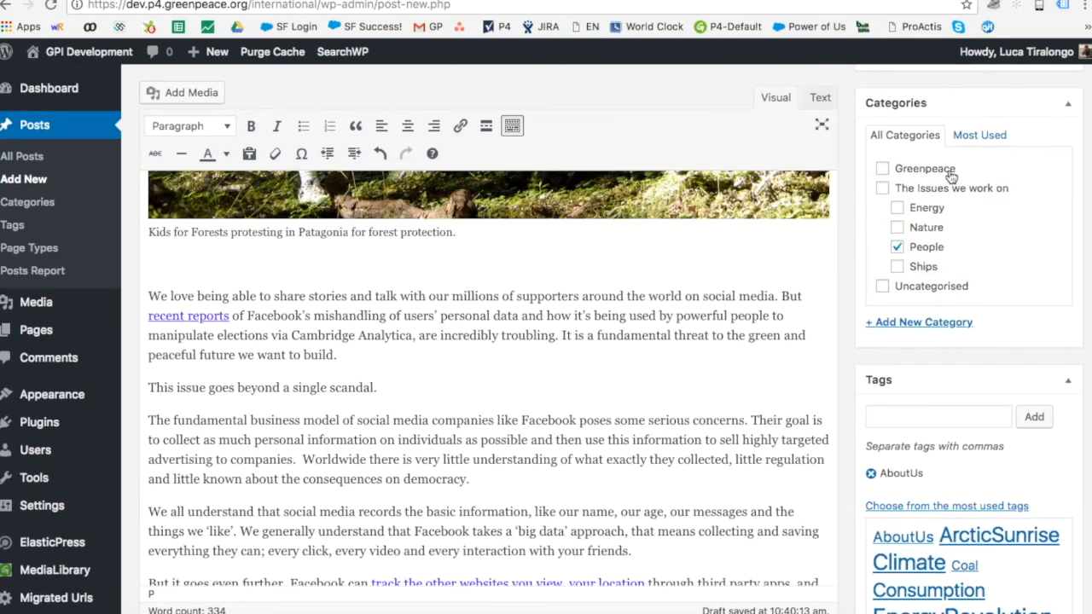
pyautogui.scroll(-5, 926, 475)
pyautogui.scroll(-3, 923, 474)
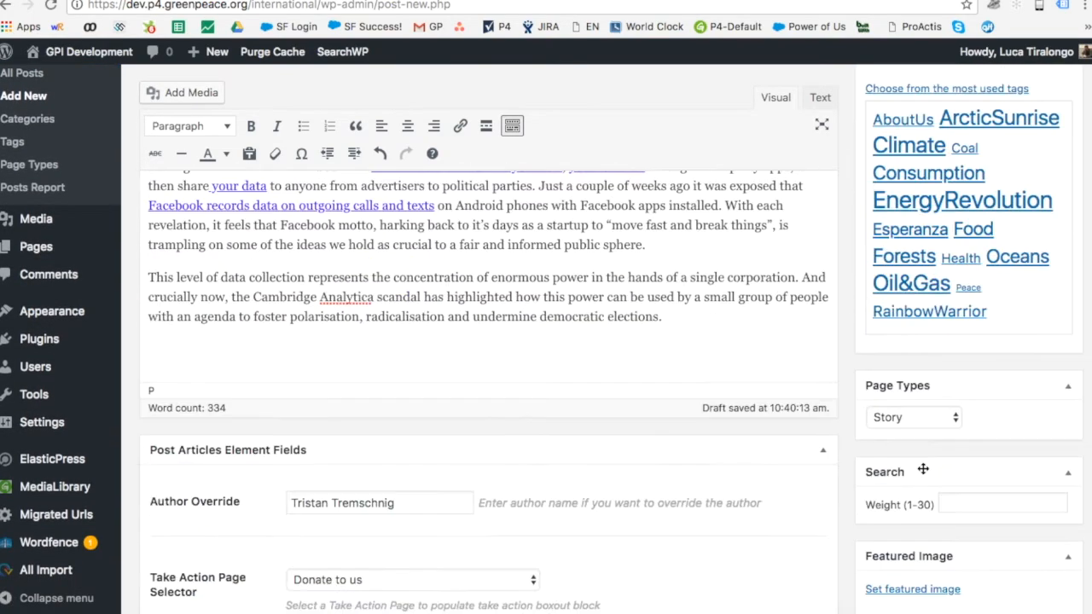
pyautogui.click(909, 418)
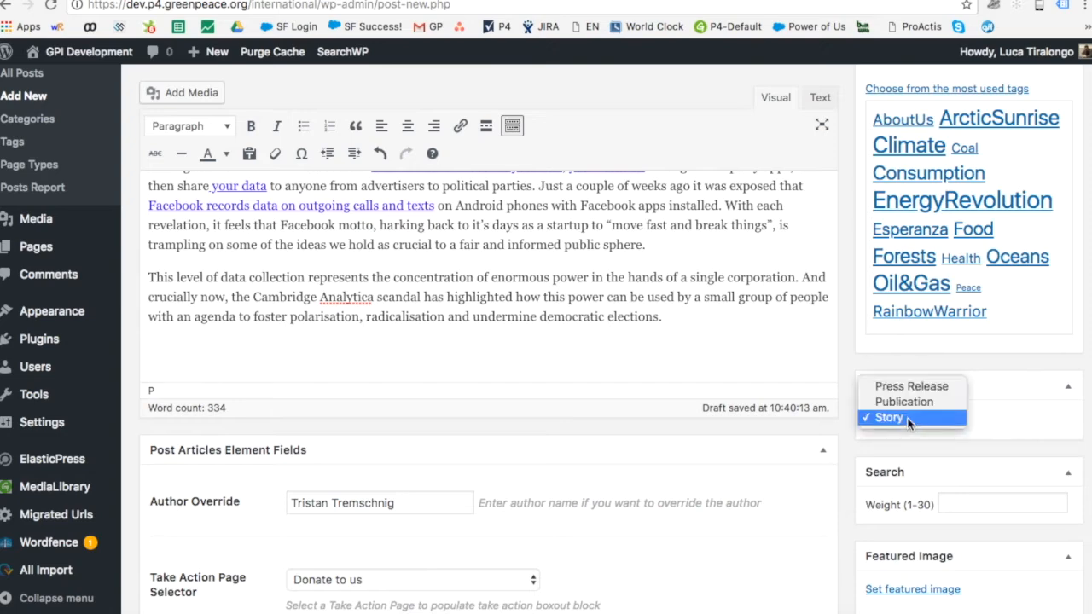
pyautogui.click(908, 418)
pyautogui.scroll(-4, 885, 493)
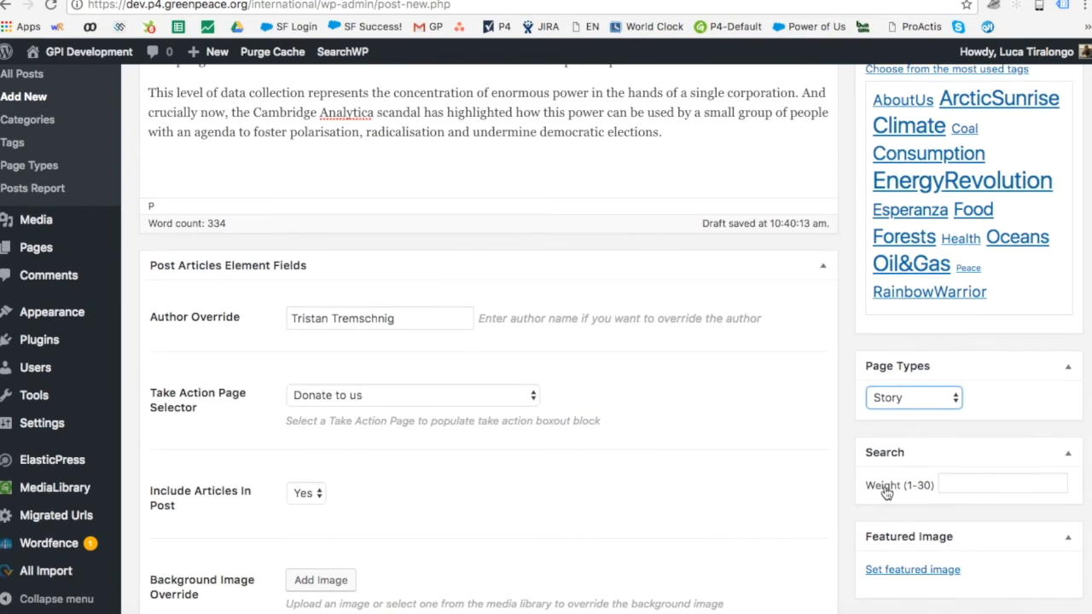
pyautogui.click(906, 567)
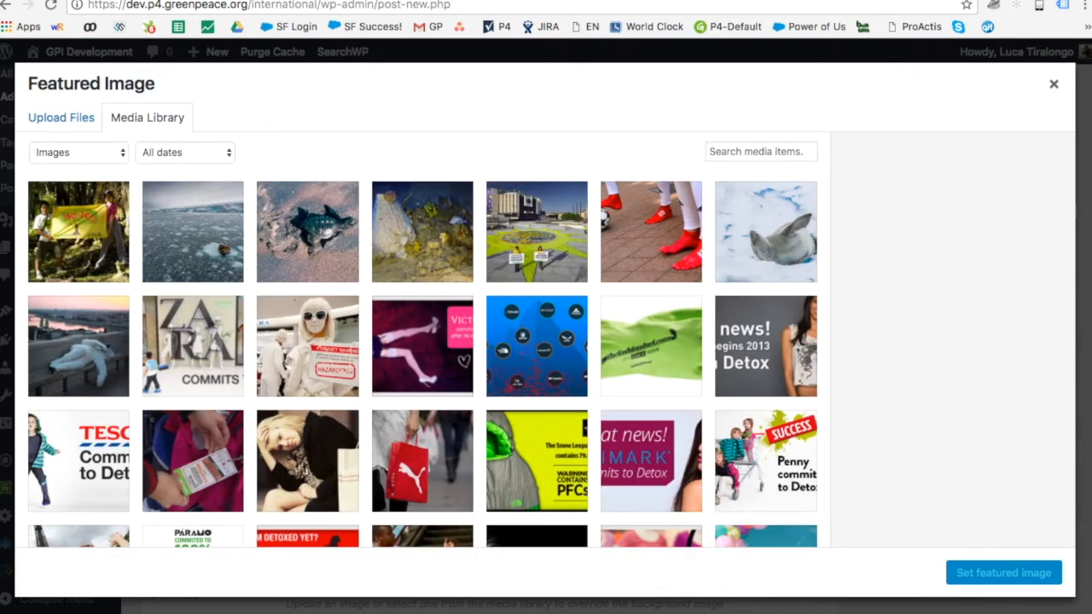
# Step: Load greenpeace.org/international in a new browser tab
pyautogui.press('super+t')
pyautogui.write('gre')
pyautogui.press('Return')
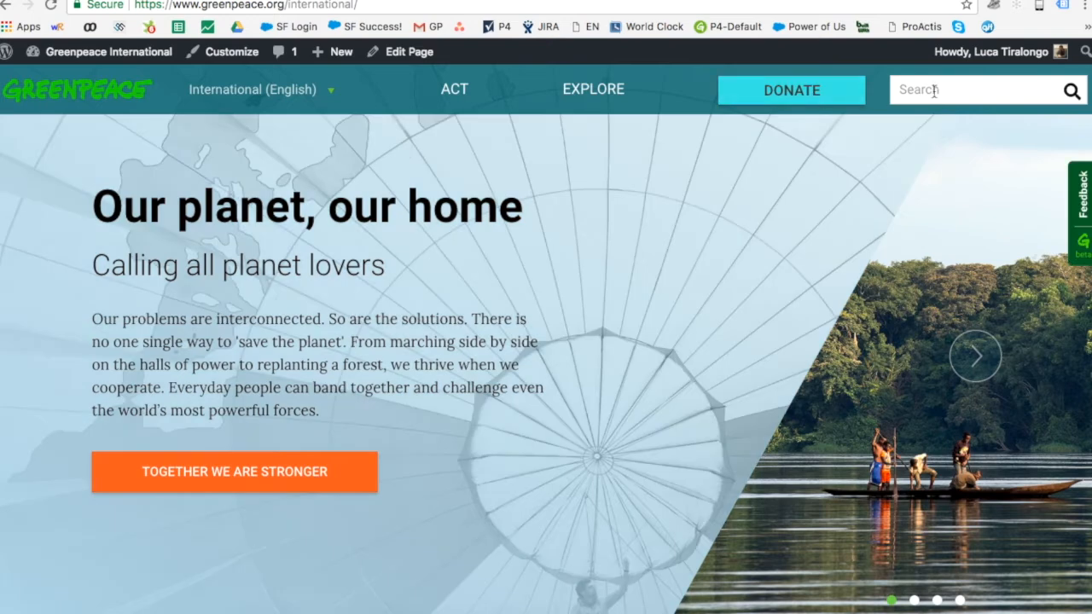
# Step: Search the site for 'facebook' and scroll through the 36 results
pyautogui.click(945, 88)
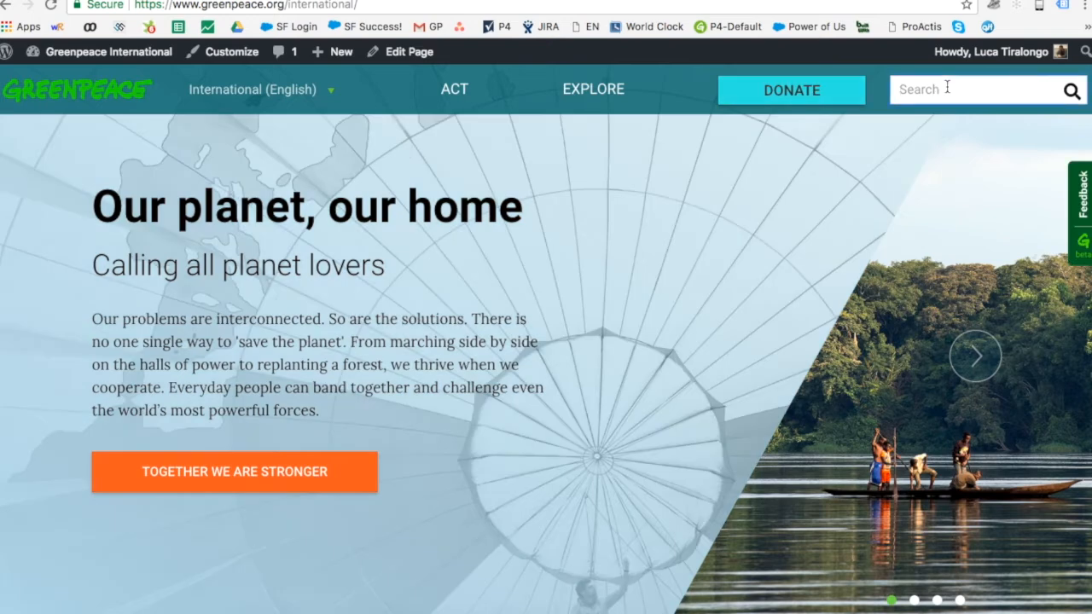
pyautogui.write('facebook')
pyautogui.press('Return')
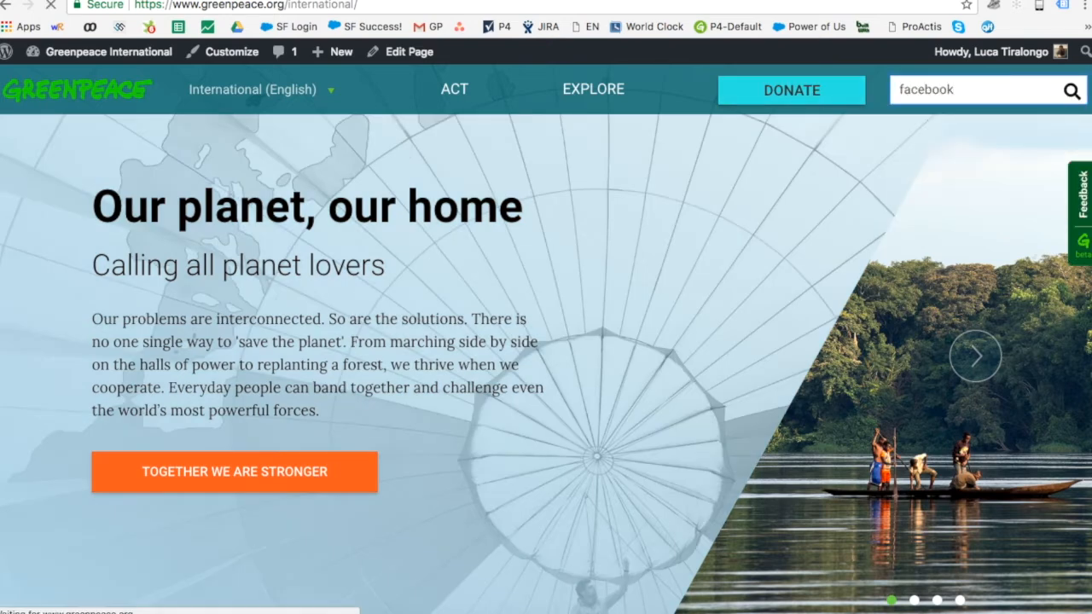
pyautogui.scroll(-10, 871, 271)
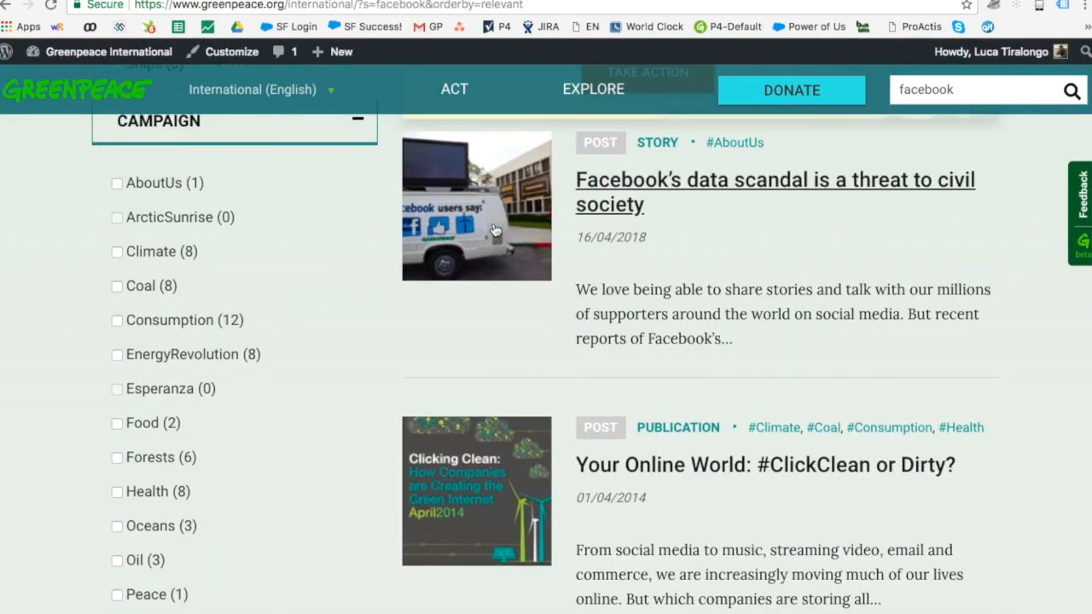
pyautogui.scroll(-3, 506, 457)
pyautogui.scroll(-5, 506, 457)
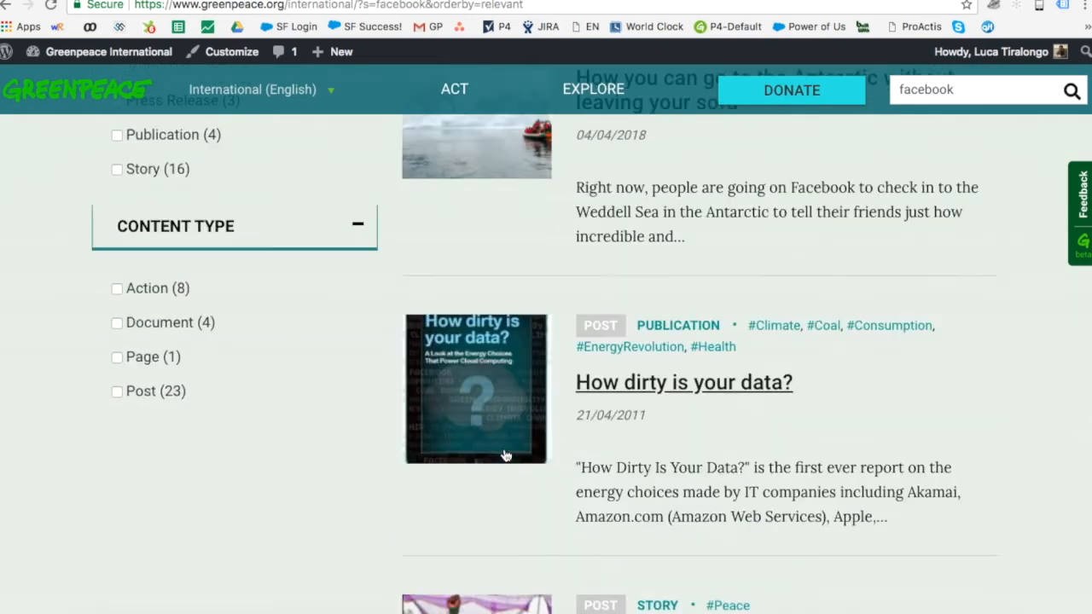
pyautogui.scroll(-1, 504, 453)
pyautogui.scroll(3, 504, 455)
pyautogui.scroll(4, 505, 455)
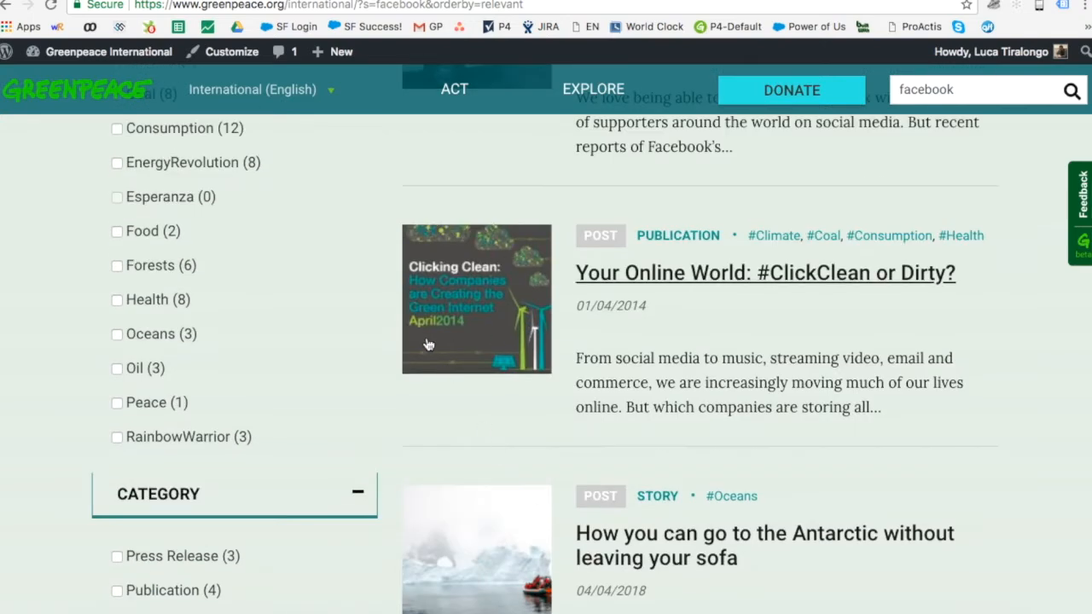
pyautogui.scroll(1, 452, 292)
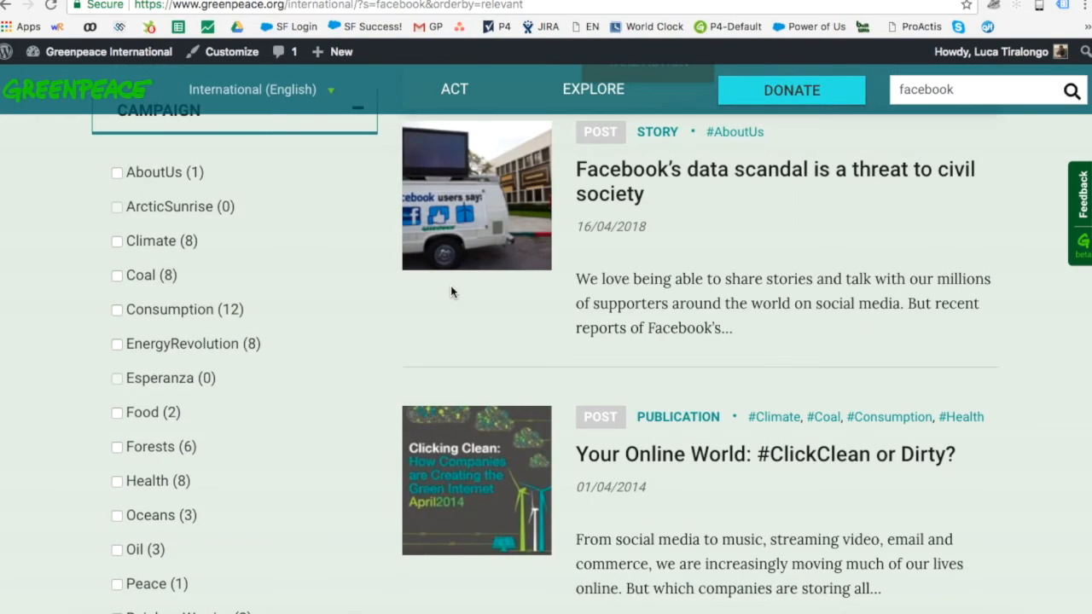
pyautogui.scroll(4, 452, 292)
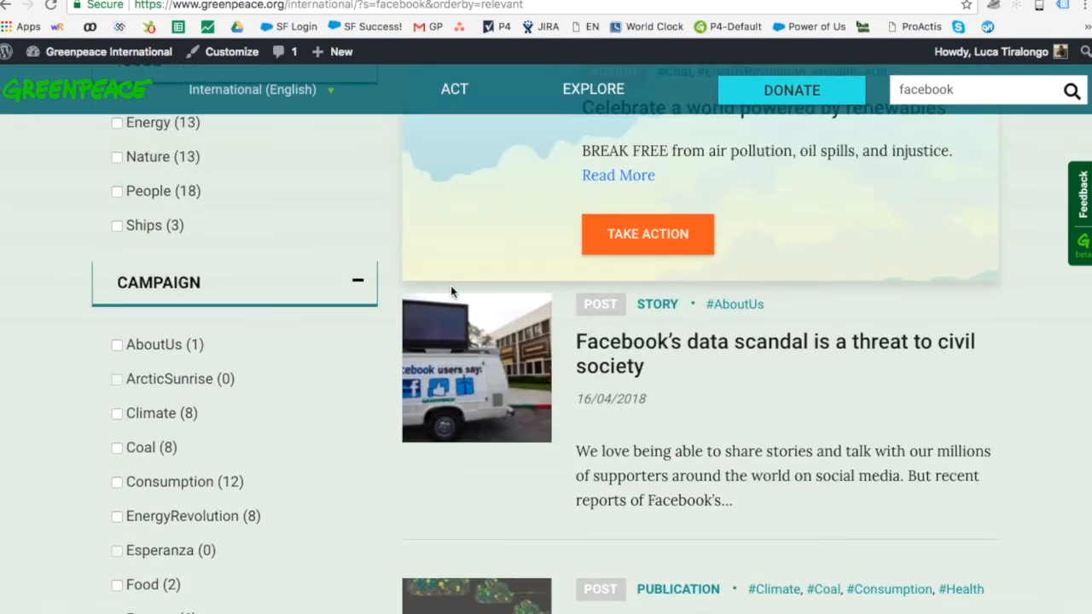
pyautogui.scroll(5, 450, 285)
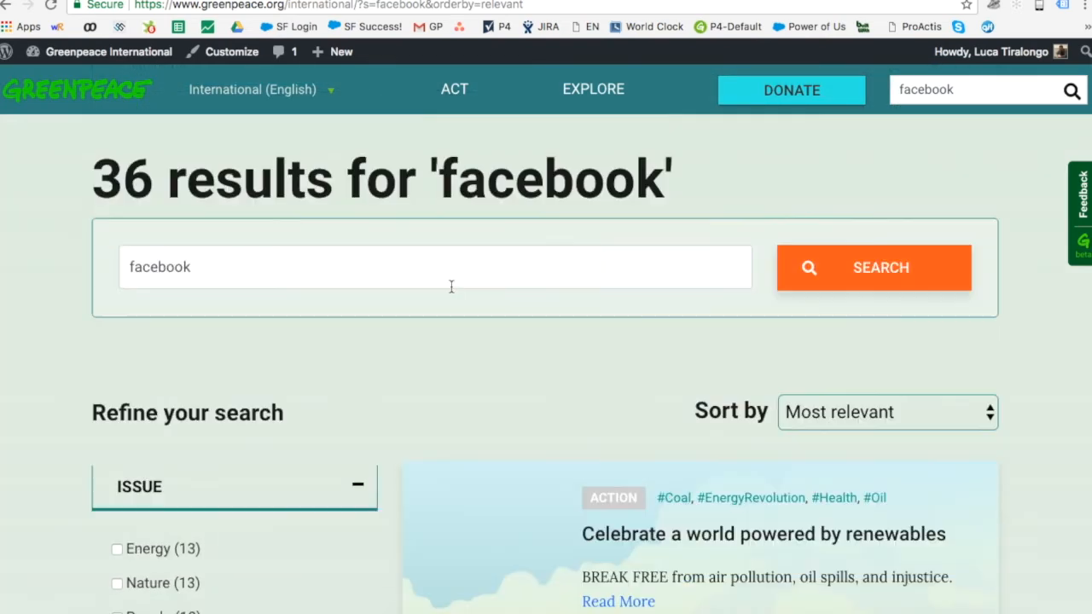
pyautogui.scroll(-9, 451, 287)
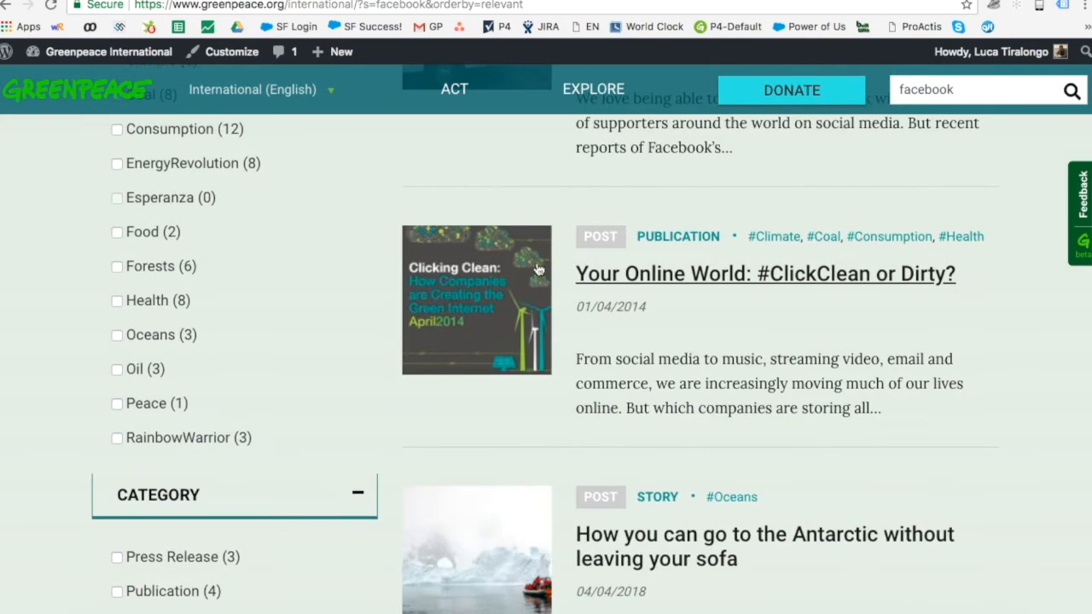
pyautogui.scroll(-5, 333, 457)
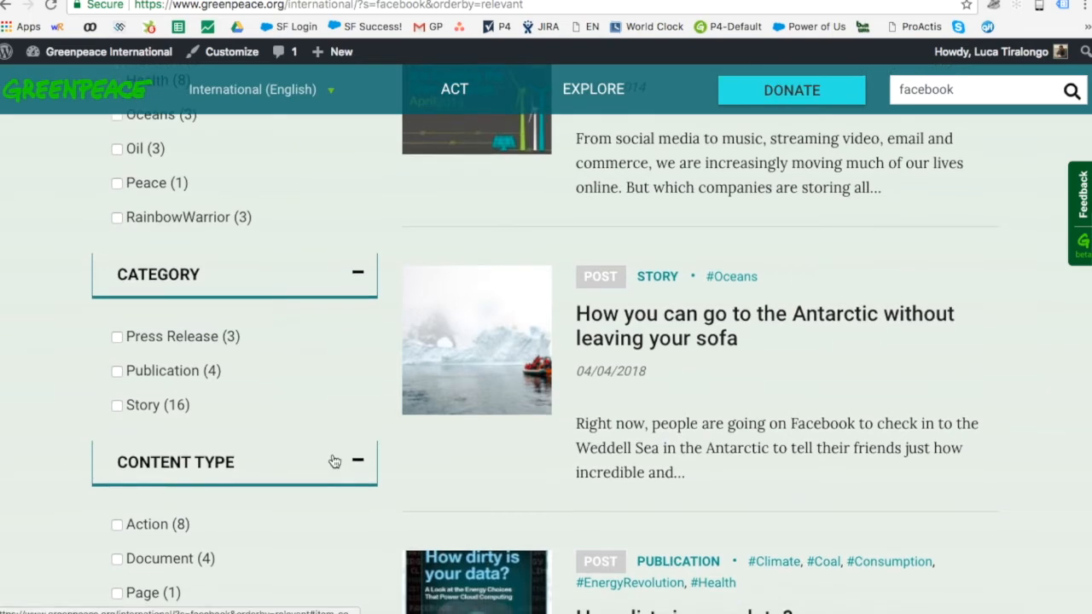
pyautogui.scroll(-1, 333, 460)
pyautogui.scroll(1, 184, 482)
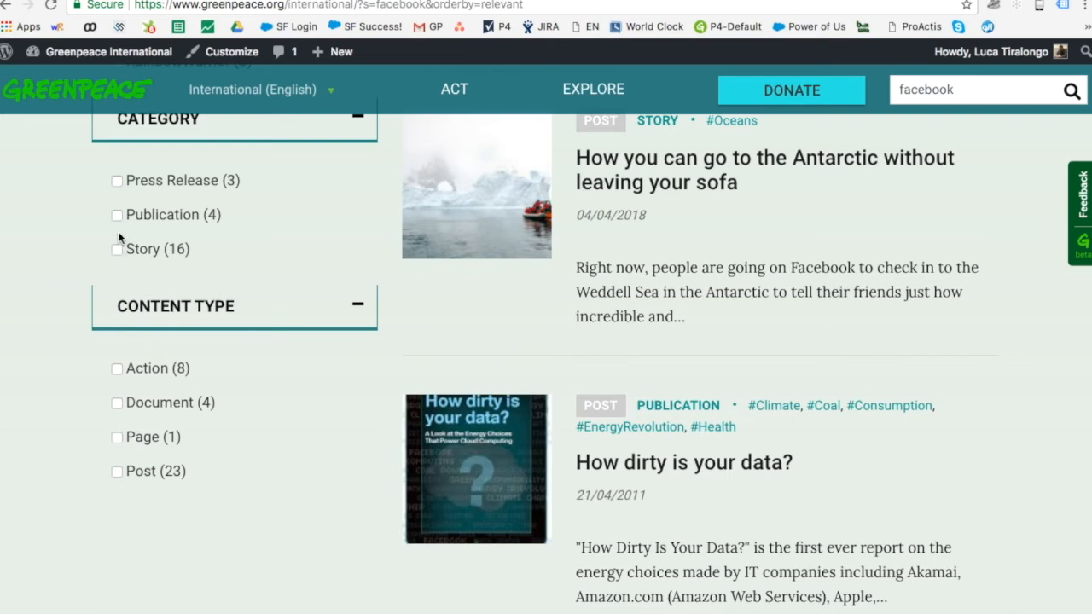
pyautogui.scroll(1, 116, 238)
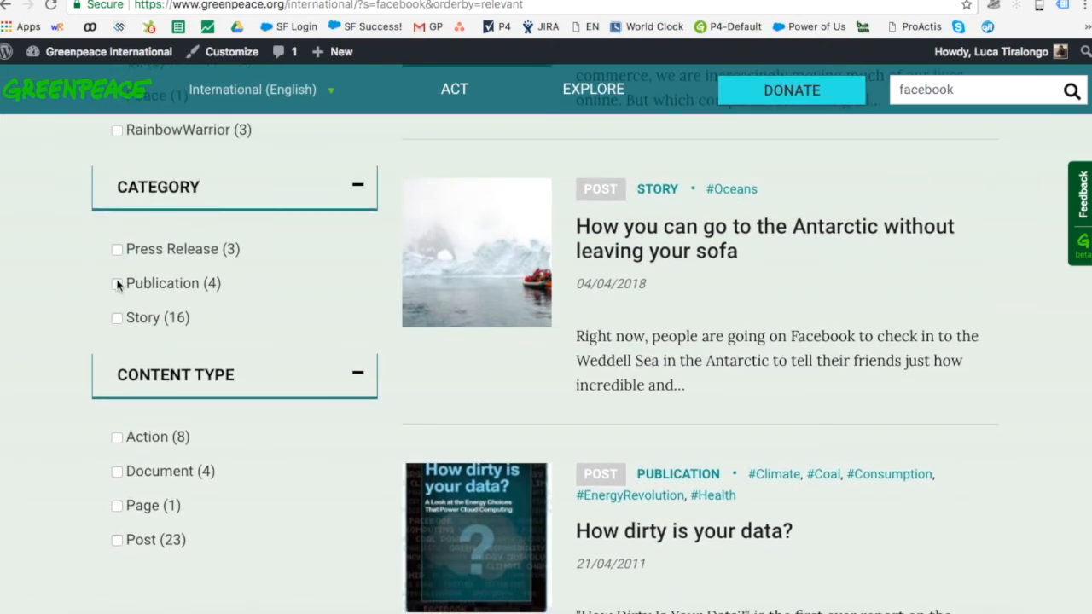
# Step: Filter the facebook results to the Story category, leaving 34, and browse them
pyautogui.click(116, 320)
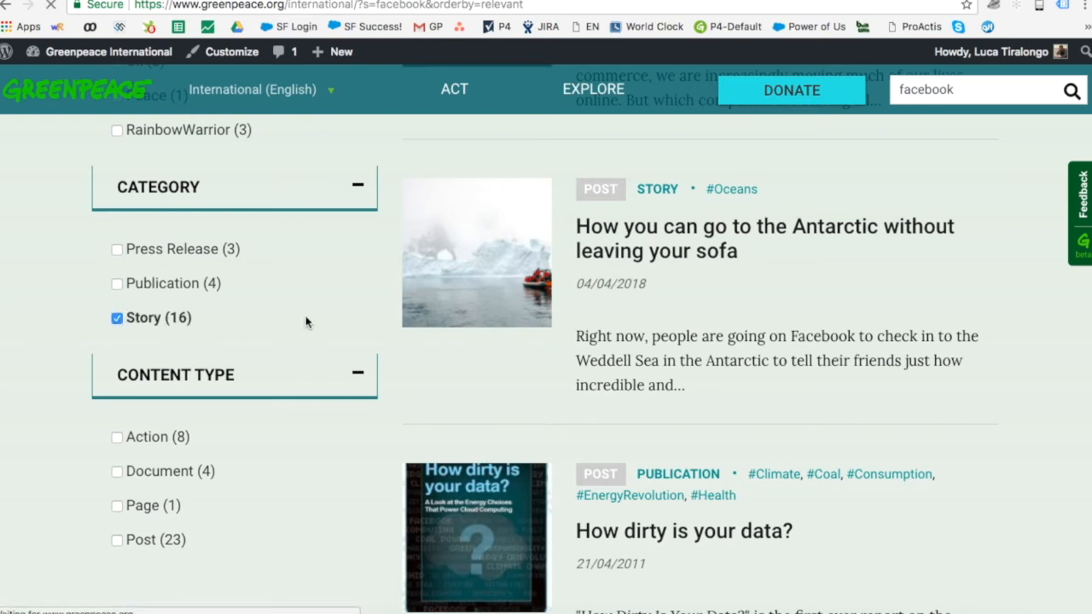
pyautogui.scroll(-5, 732, 300)
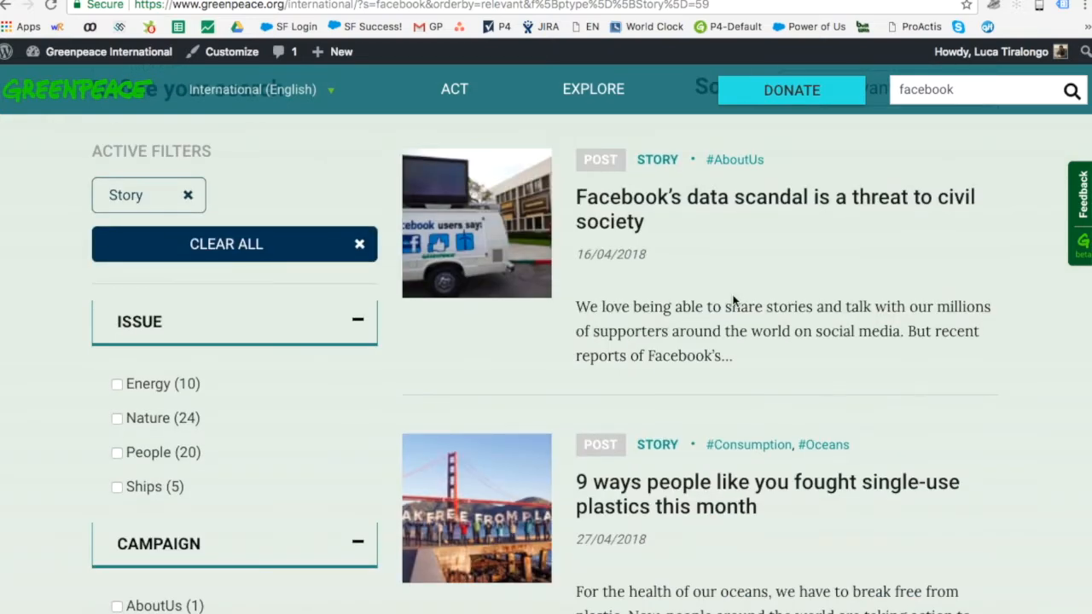
pyautogui.scroll(-1, 732, 300)
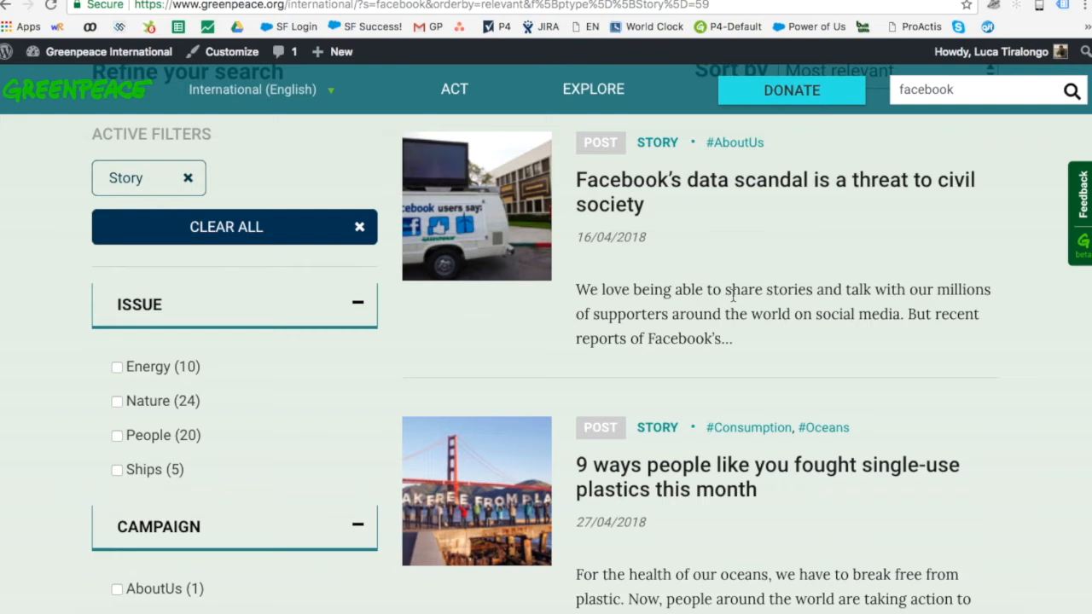
pyautogui.scroll(-1, 733, 295)
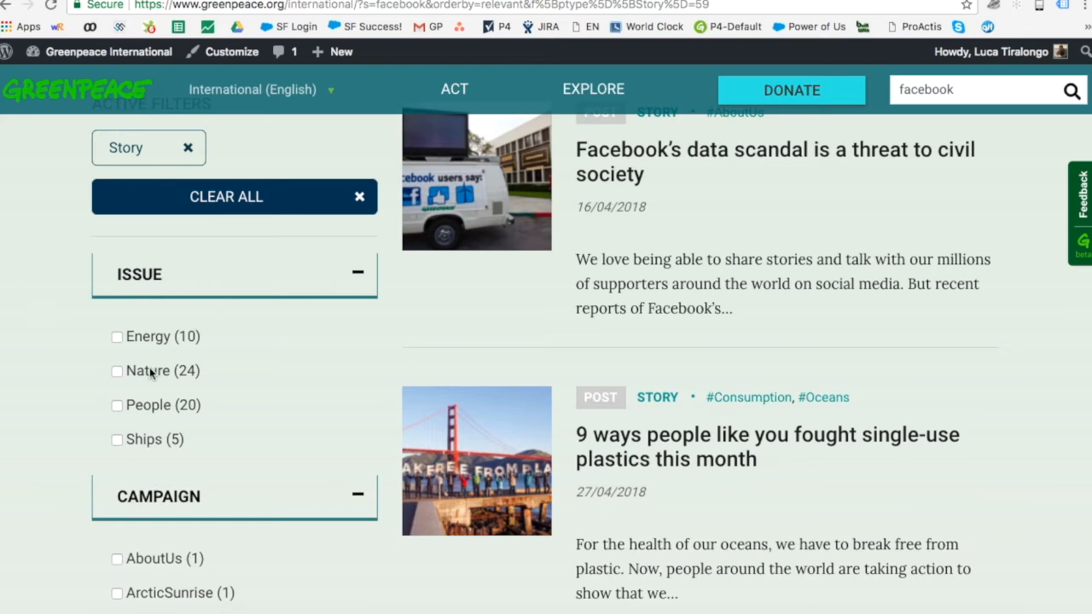
pyautogui.scroll(-3, 149, 366)
pyautogui.scroll(4, 149, 367)
pyautogui.scroll(3, 149, 367)
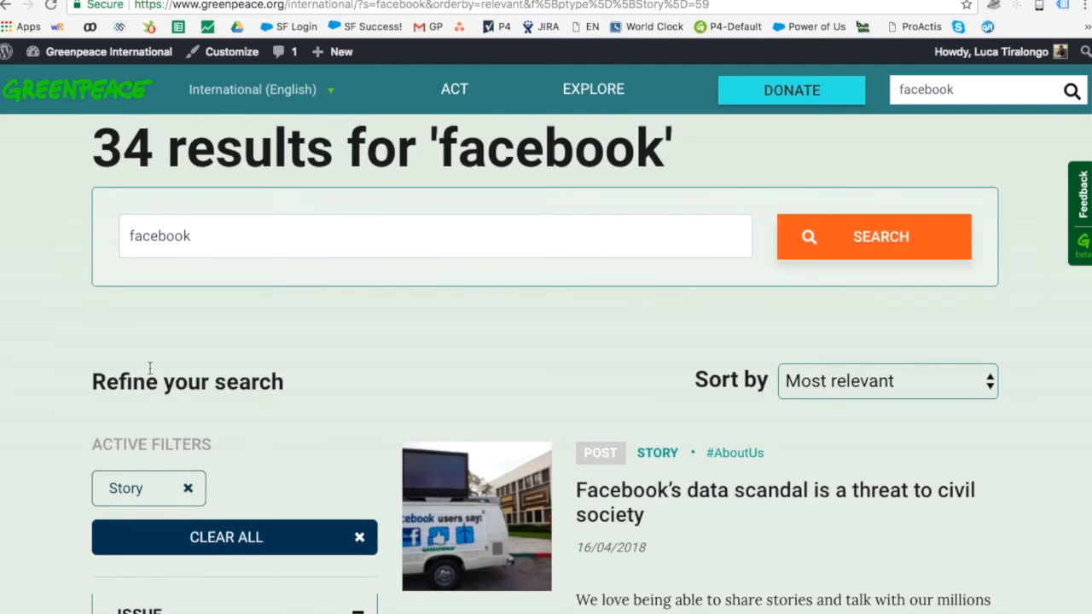
pyautogui.scroll(-4, 150, 367)
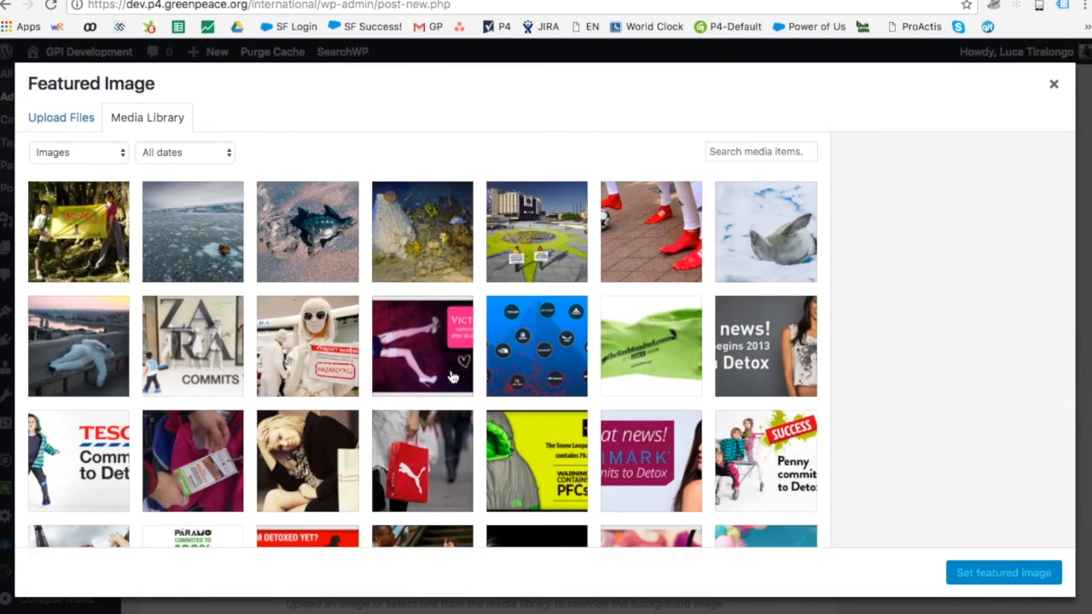
# Step: Set Vaude_Rotauf.jpg as the post's featured image
pyautogui.scroll(-3, 452, 378)
pyautogui.scroll(3, 452, 378)
pyautogui.click(537, 350)
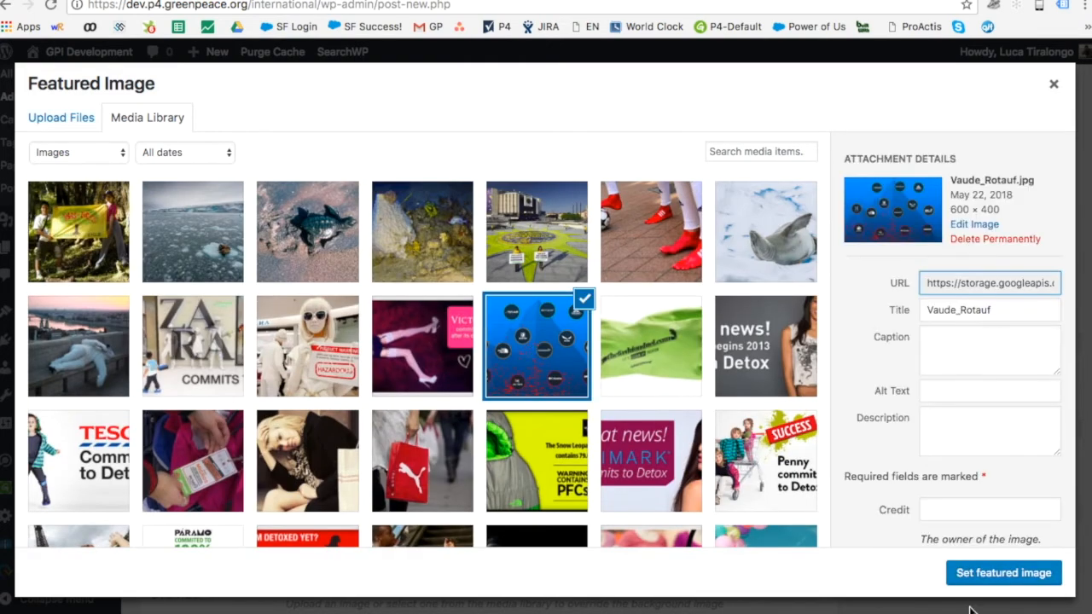
pyautogui.click(987, 580)
# Step: Preview the story post from the top of the editor
pyautogui.scroll(-5, 884, 357)
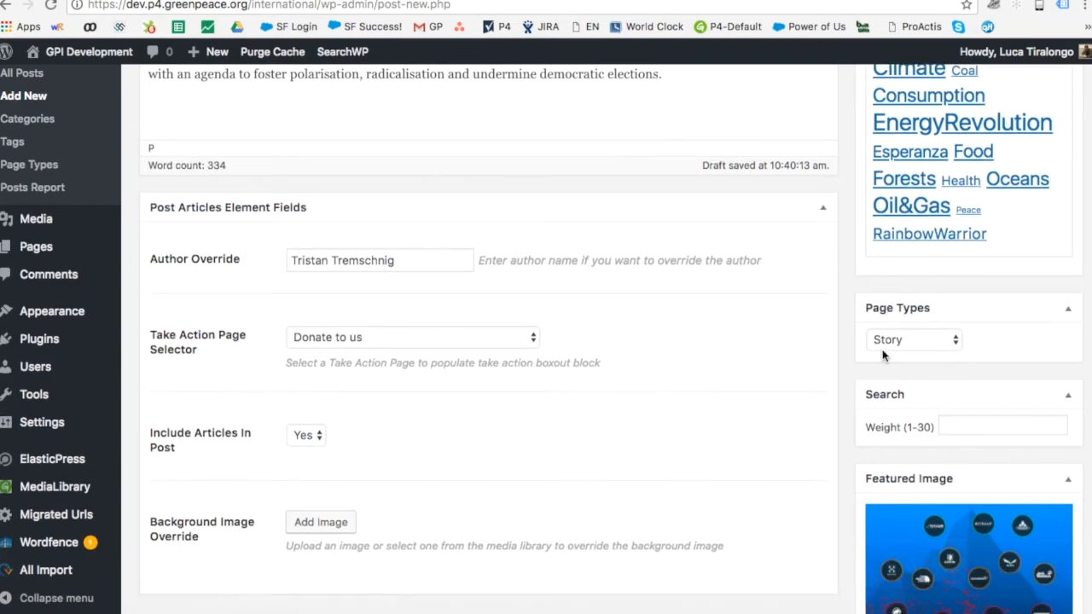
pyautogui.scroll(10, 884, 356)
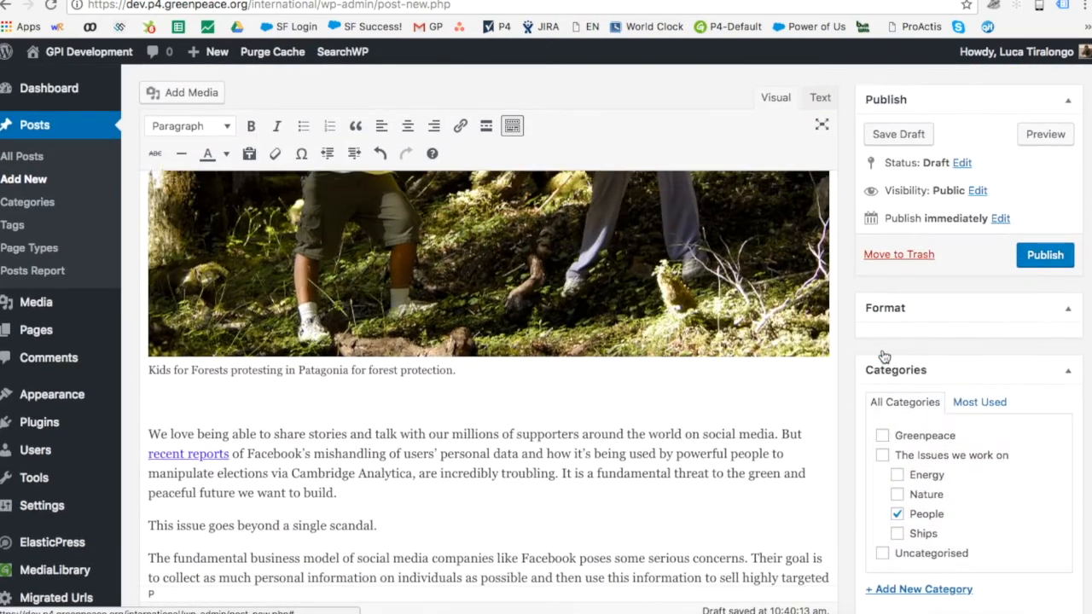
pyautogui.scroll(2, 884, 357)
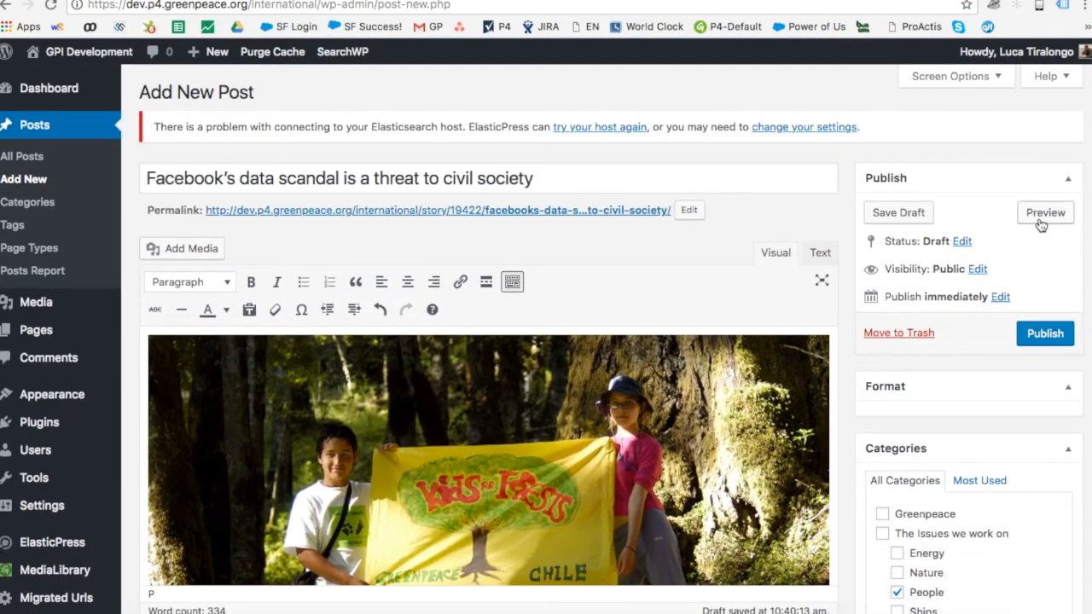
pyautogui.click(1038, 223)
pyautogui.scroll(-3, 657, 211)
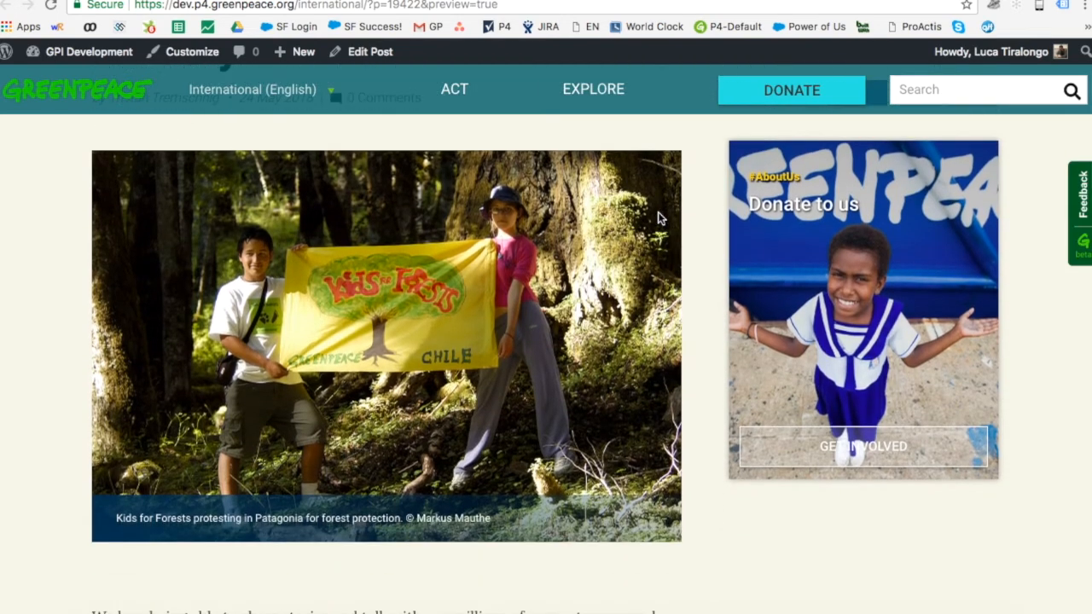
pyautogui.scroll(2, 503, 277)
pyautogui.scroll(-3, 339, 279)
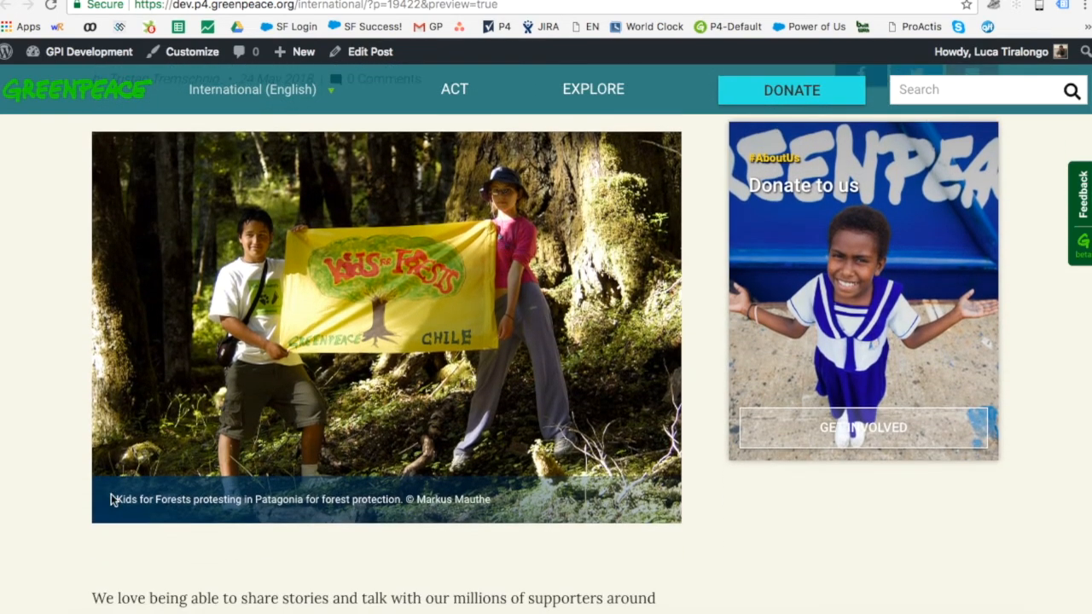
pyautogui.moveTo(108, 503); pyautogui.dragTo(387, 501)
pyautogui.click(408, 565)
pyautogui.scroll(-5, 565, 419)
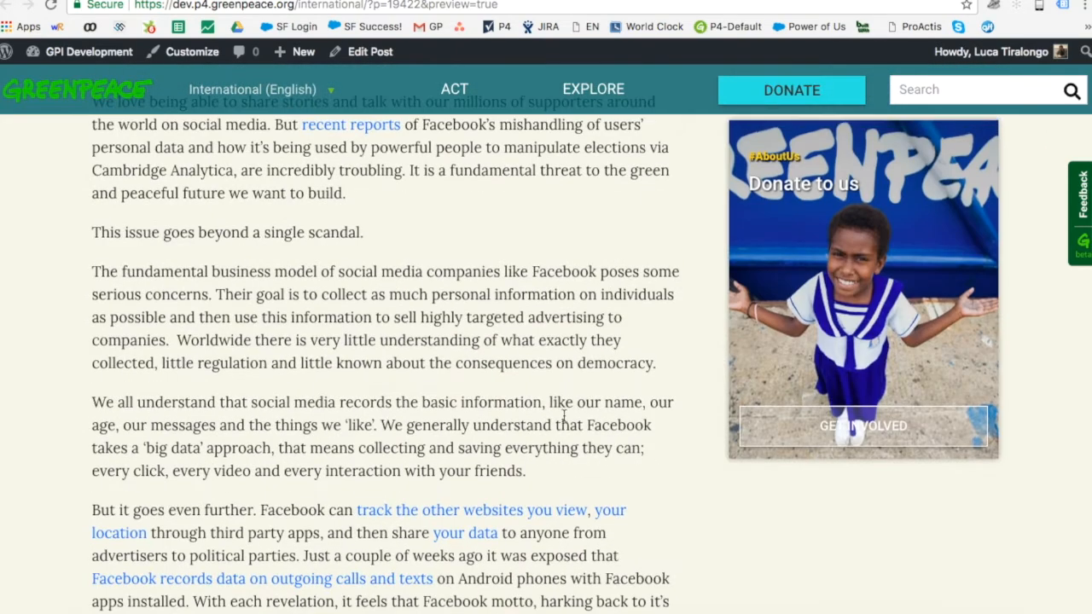
pyautogui.moveTo(745, 295)
pyautogui.scroll(-5, 813, 234)
pyautogui.scroll(-1, 813, 235)
pyautogui.scroll(4, 813, 235)
pyautogui.scroll(7, 813, 236)
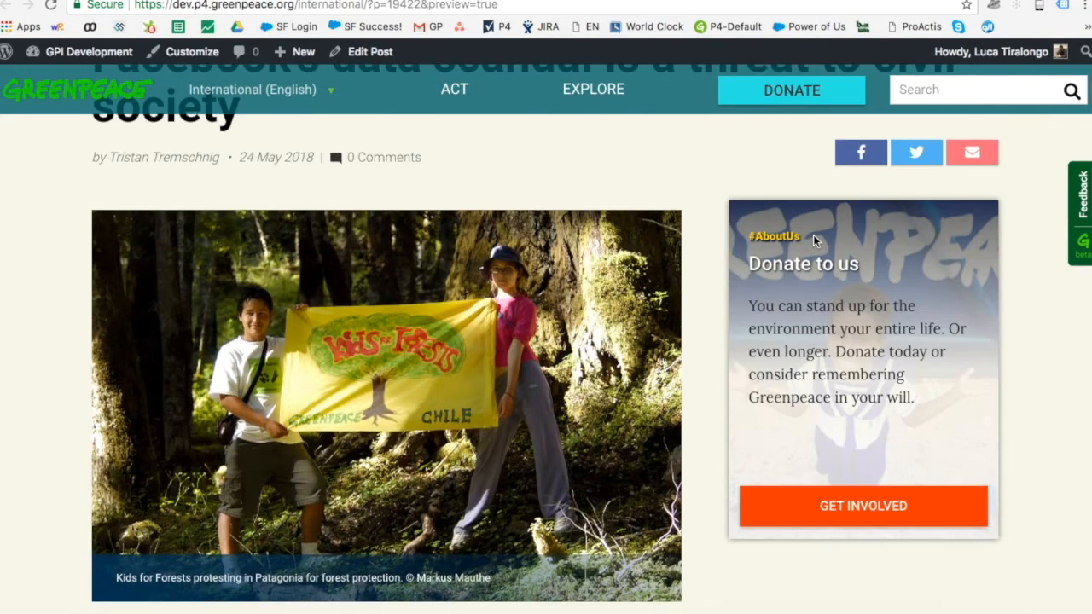
pyautogui.scroll(1, 813, 235)
pyautogui.scroll(-3, 813, 234)
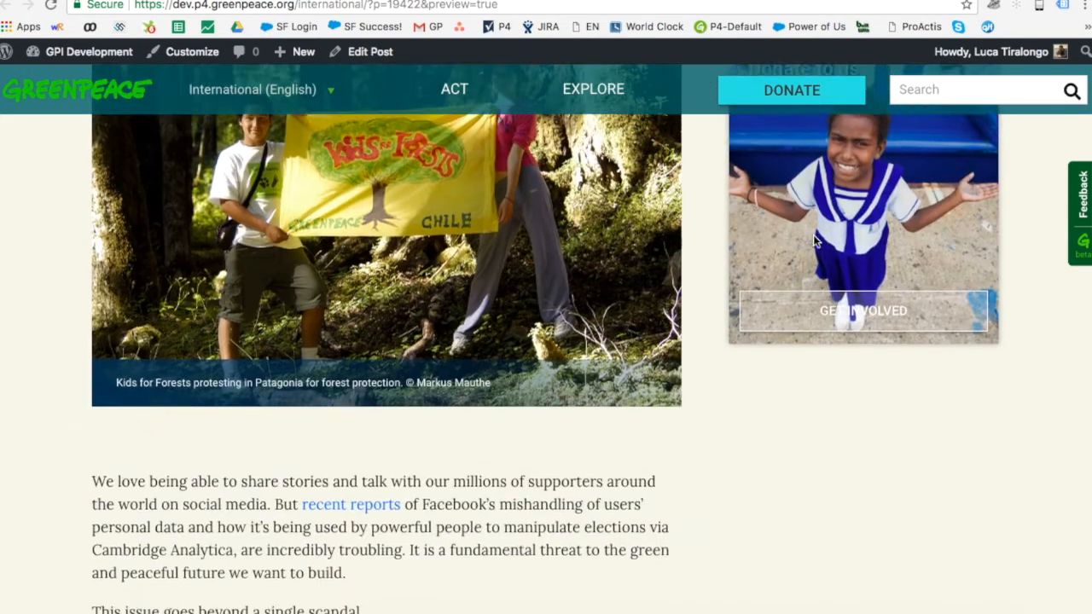
pyautogui.scroll(-4, 813, 234)
pyautogui.scroll(-7, 813, 234)
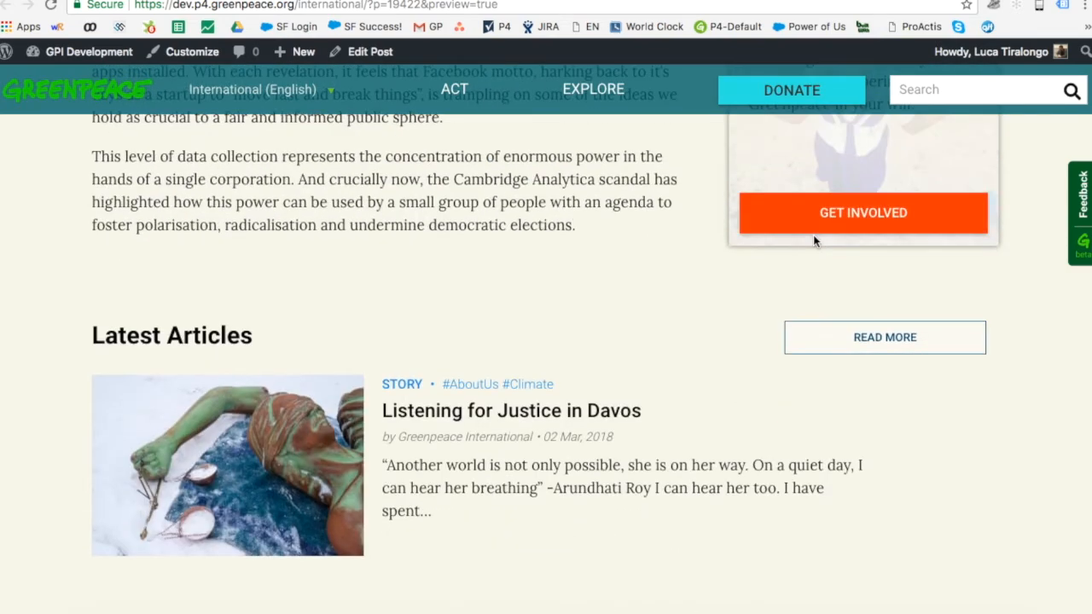
pyautogui.scroll(-2, 149, 335)
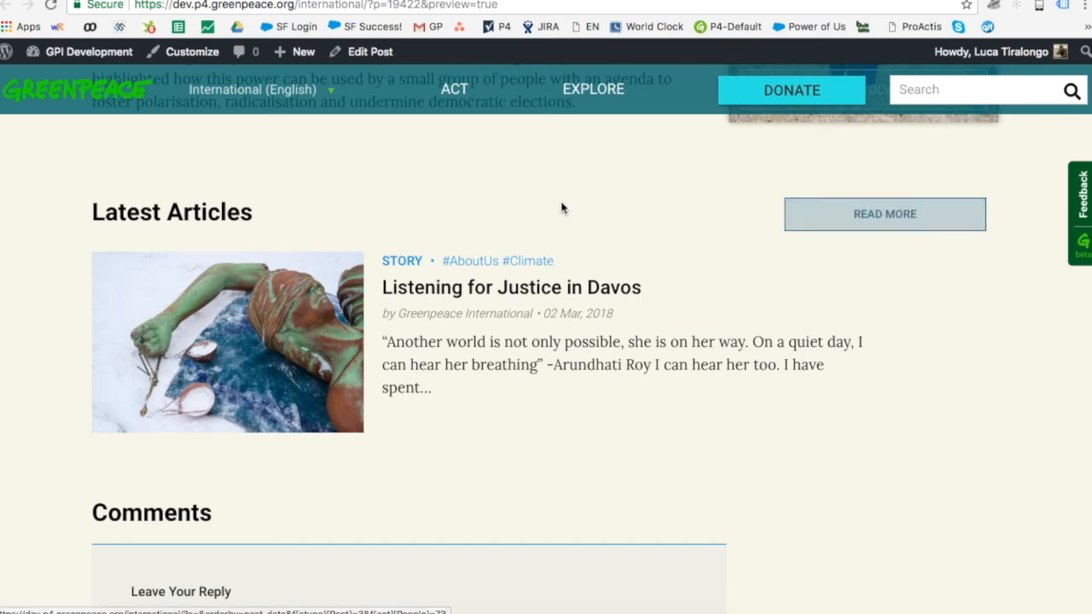
pyautogui.scroll(4, 561, 206)
pyautogui.scroll(12, 561, 207)
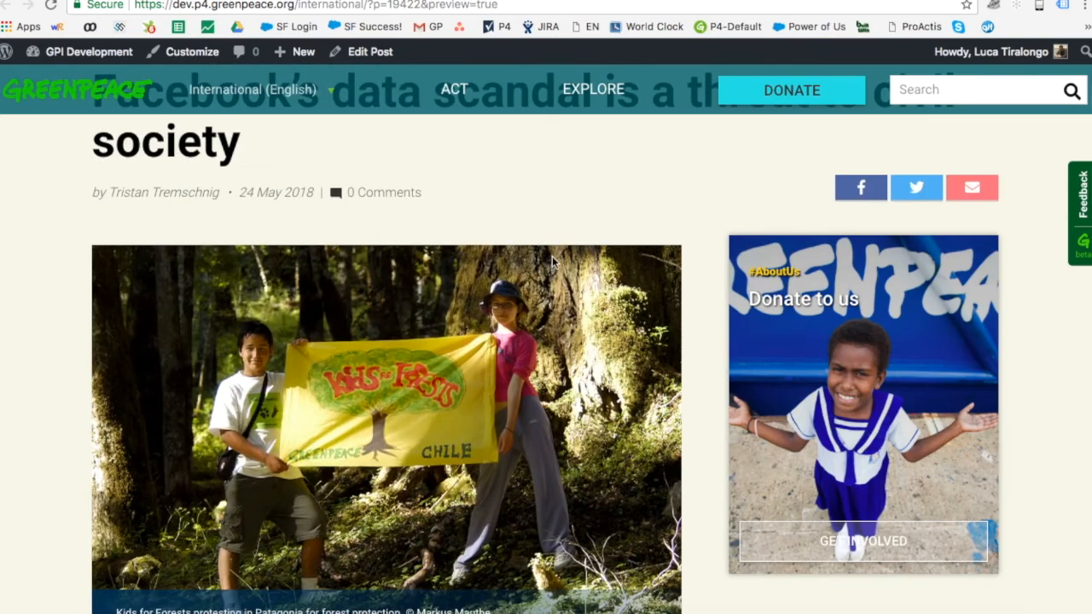
pyautogui.scroll(-1, 556, 265)
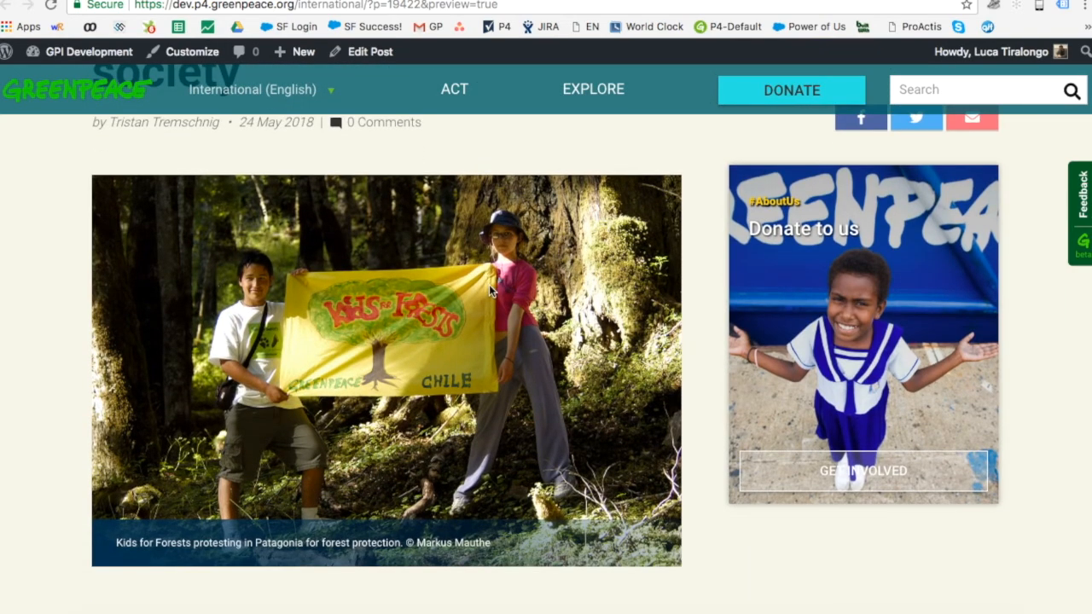
pyautogui.moveTo(836, 217)
pyautogui.scroll(-5, 608, 384)
pyautogui.scroll(-3, 608, 379)
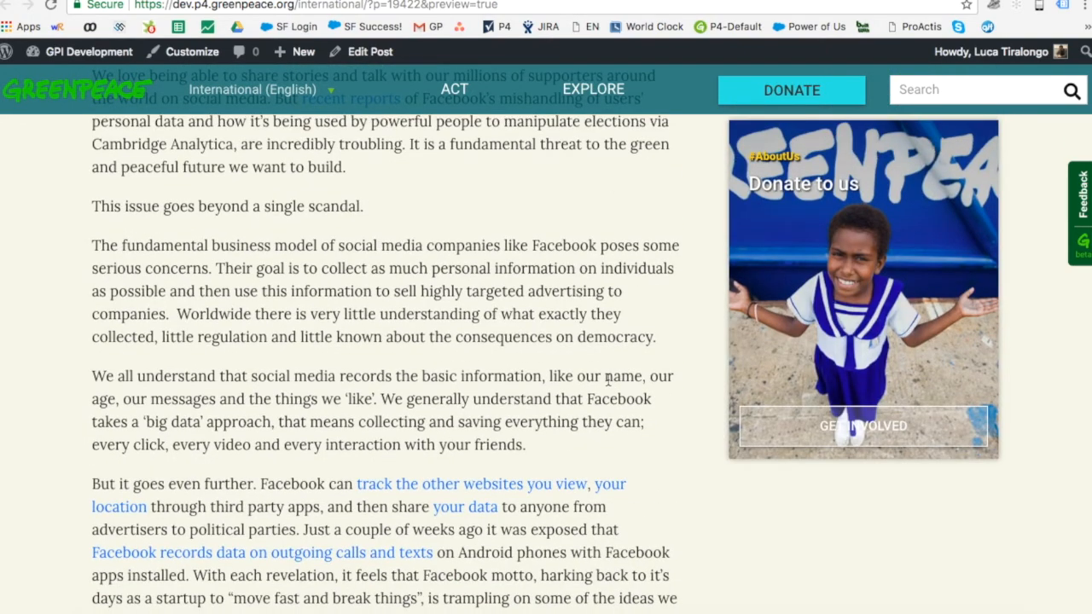
pyautogui.moveTo(946, 178)
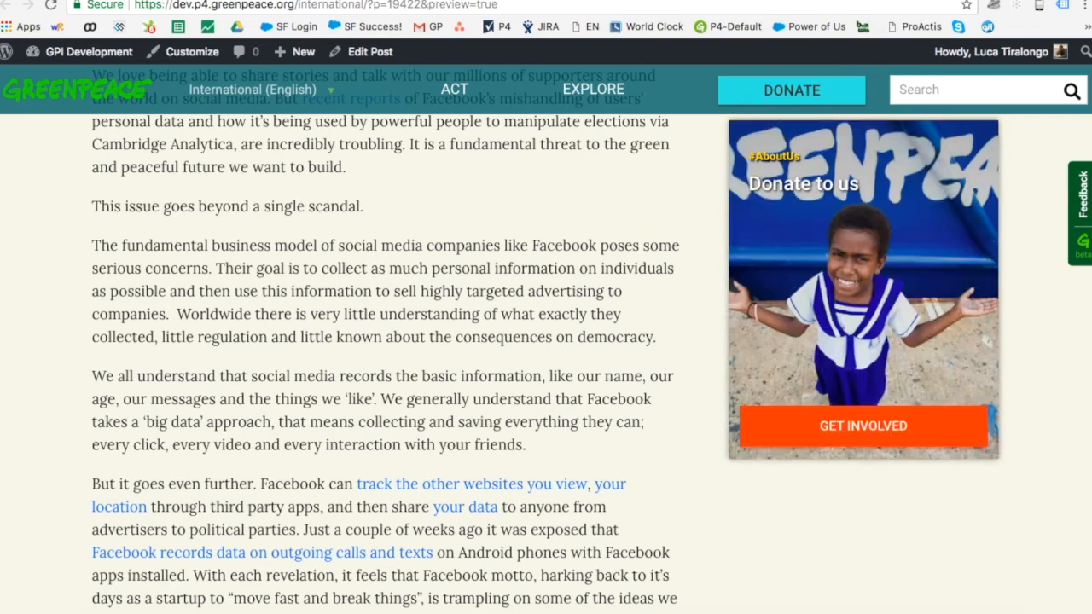
# Step: Set the Take Action Page Selector to None, removing the Donate to us box
pyautogui.hotkey('ctrl', 'shift', 'Tab')
pyautogui.scroll(-10, 392, 236)
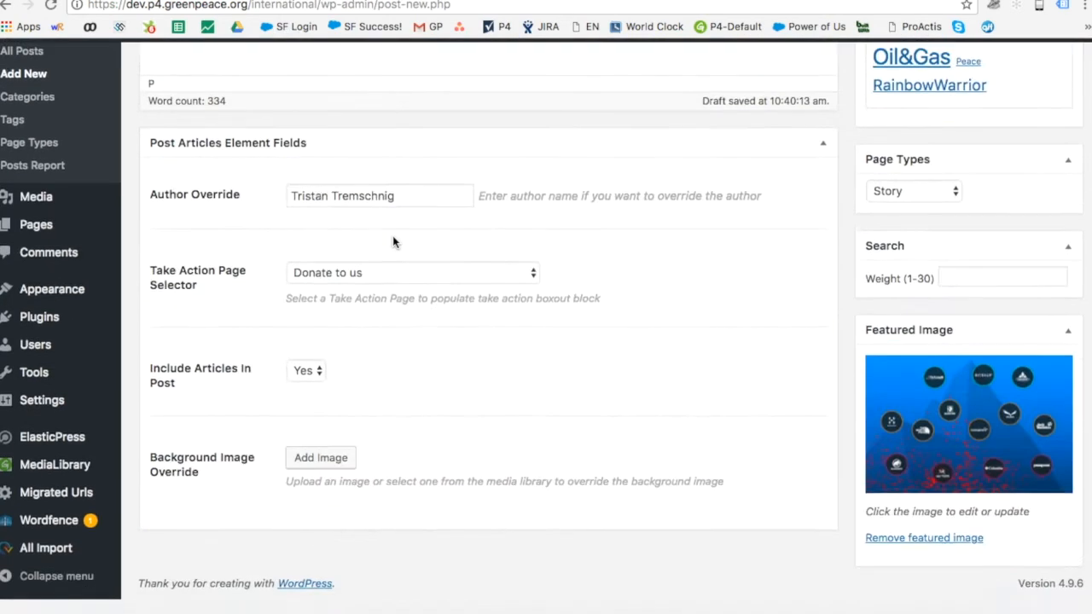
pyautogui.click(346, 297)
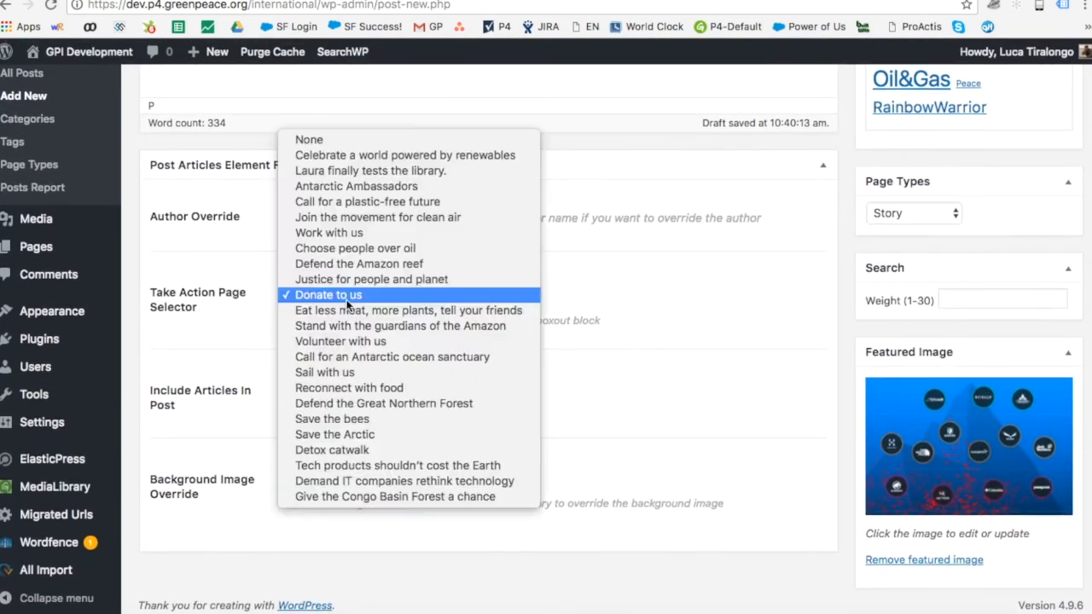
pyautogui.click(341, 138)
pyautogui.scroll(5, 585, 373)
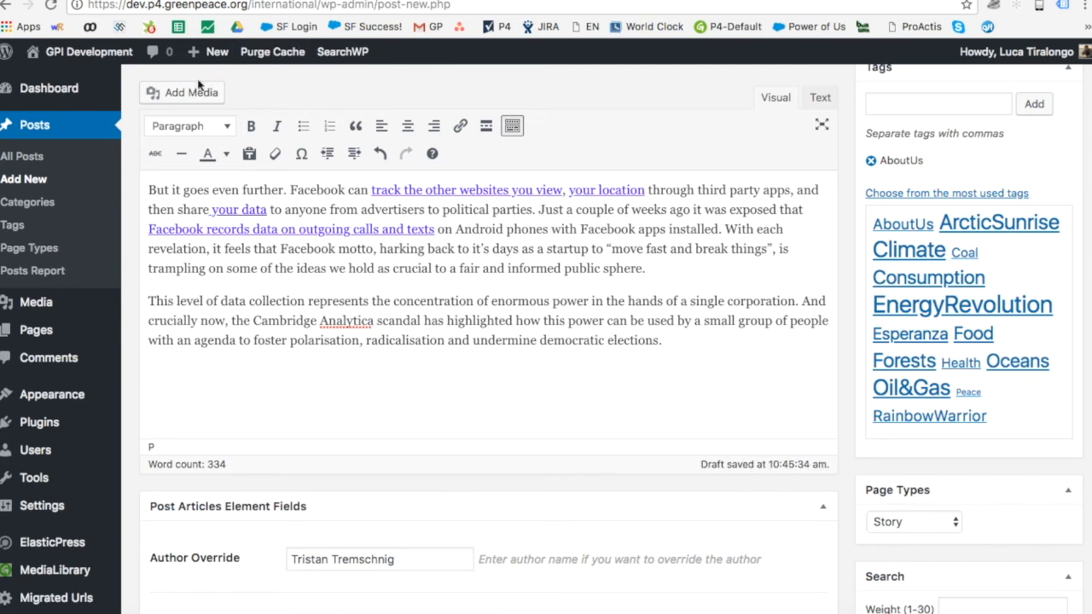
# Step: Insert the 'One word defined 2017: Resist' YouTube video into the post by URL
pyautogui.click(180, 96)
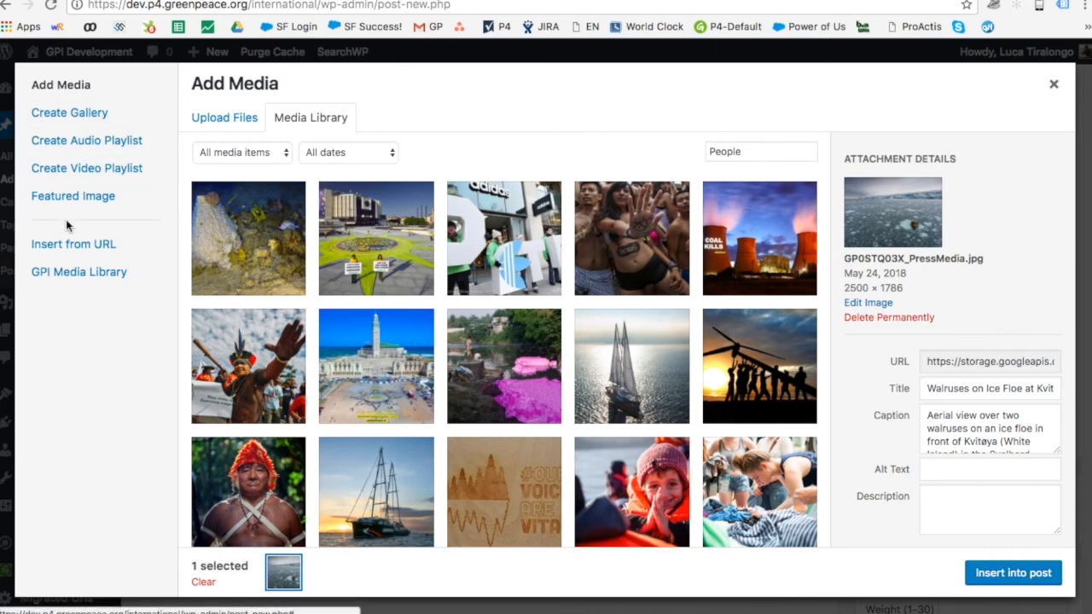
pyautogui.click(51, 245)
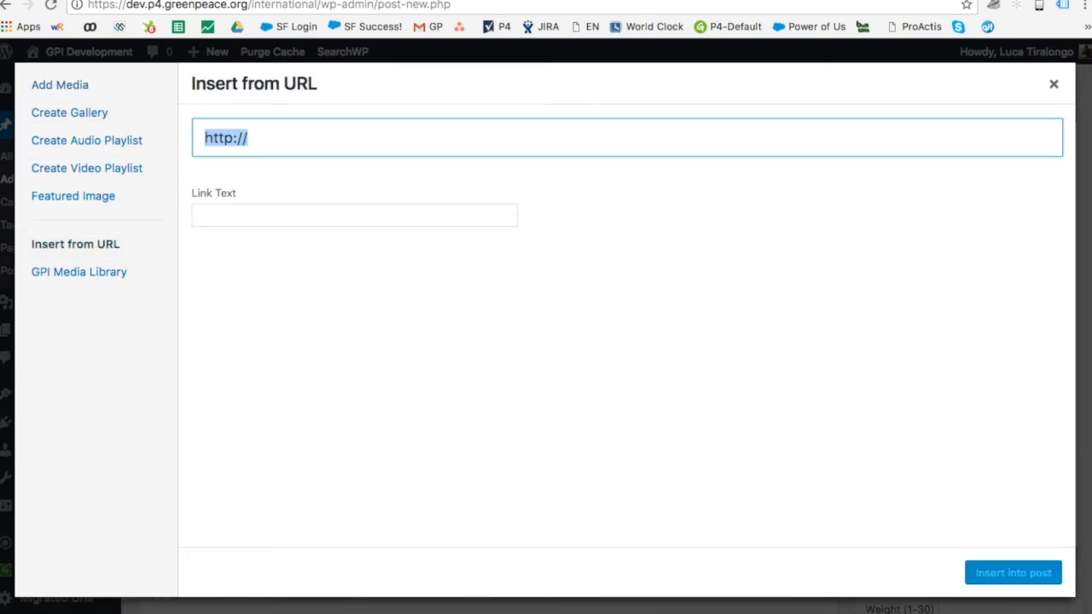
pyautogui.click(666, 0)
pyautogui.click(725, 6)
pyautogui.press('super+c')
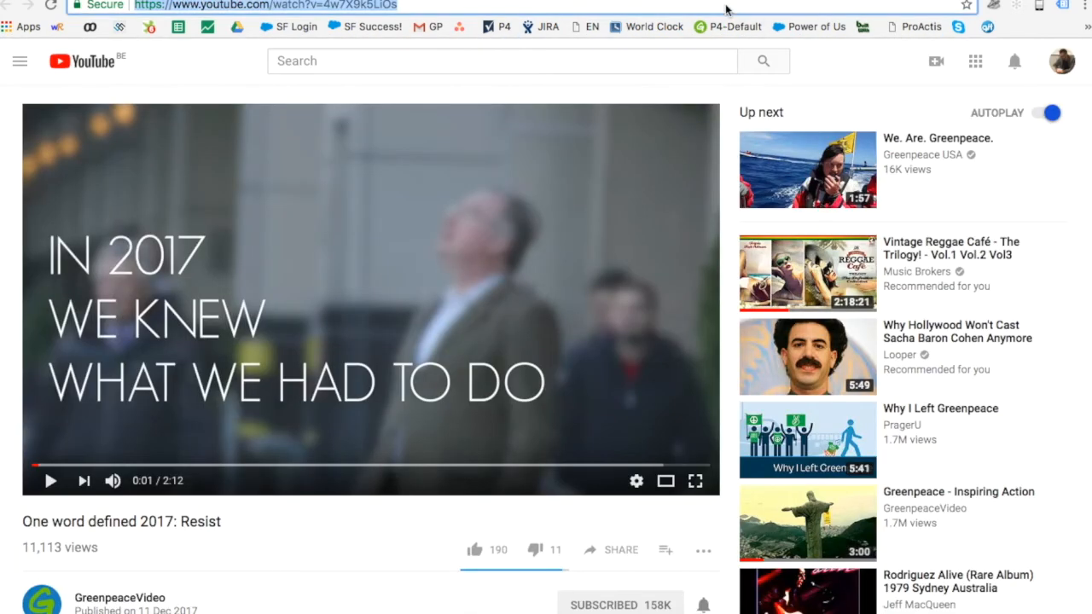
pyautogui.click(448, 0)
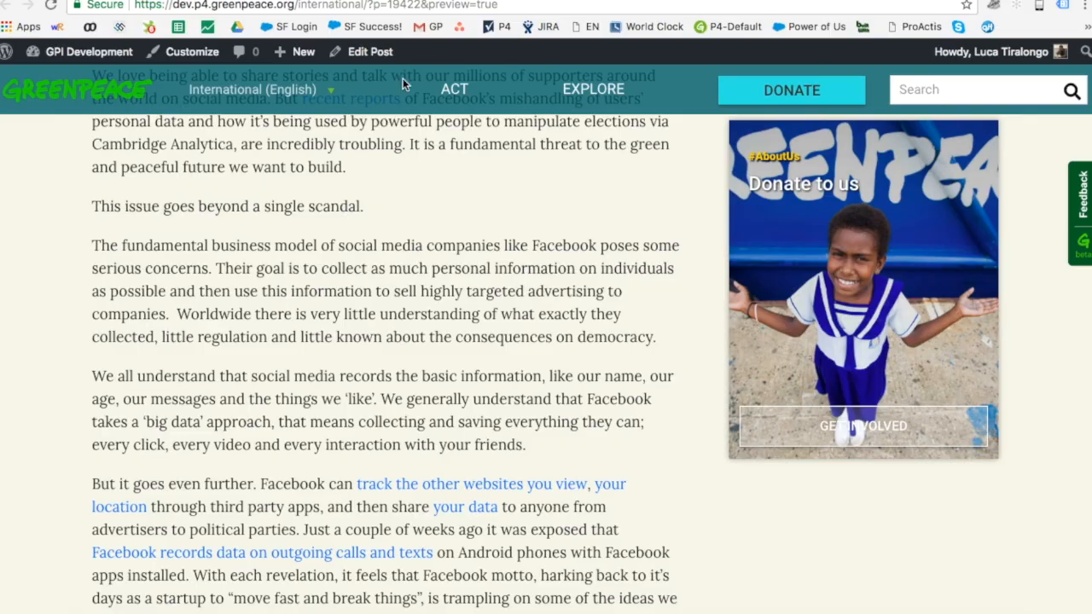
pyautogui.click(405, 0)
pyautogui.doubleClick(343, 129)
pyautogui.press('super+v')
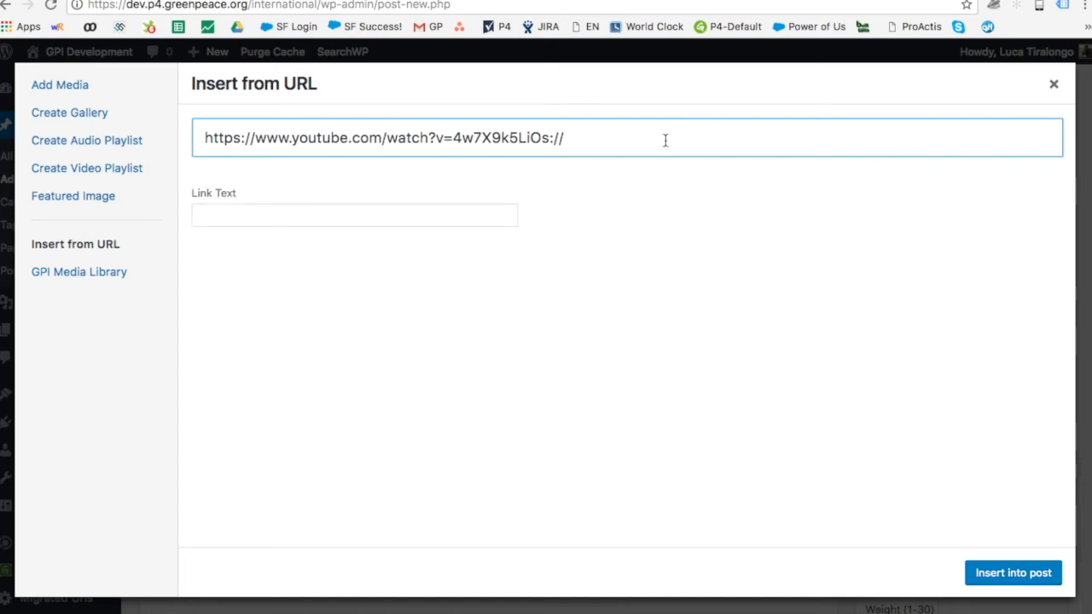
pyautogui.press('BackSpace')
pyautogui.press('BackSpace')
pyautogui.press('BackSpace')
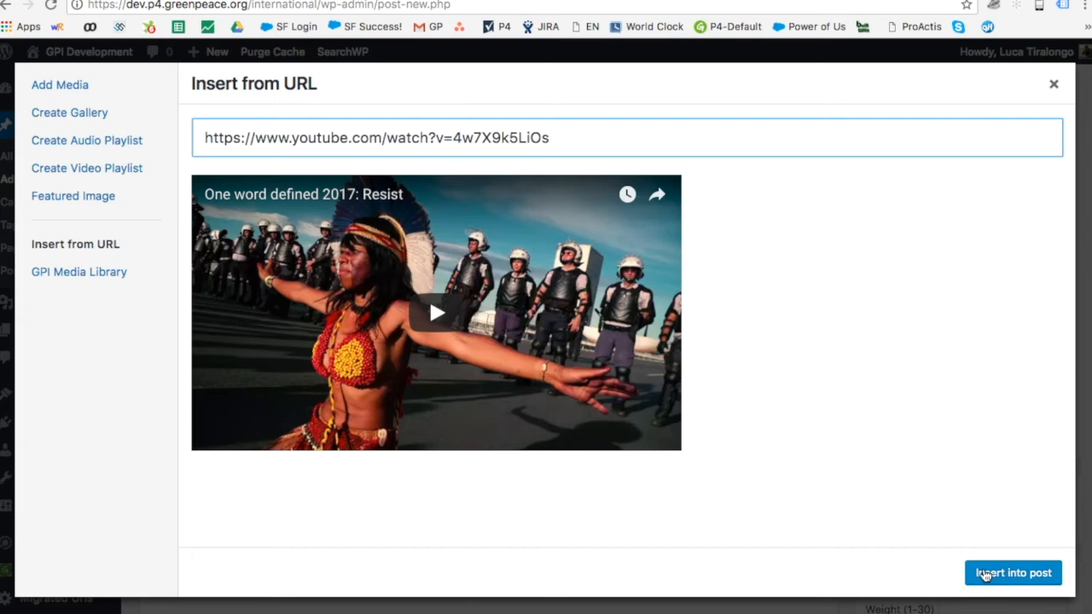
pyautogui.click(985, 574)
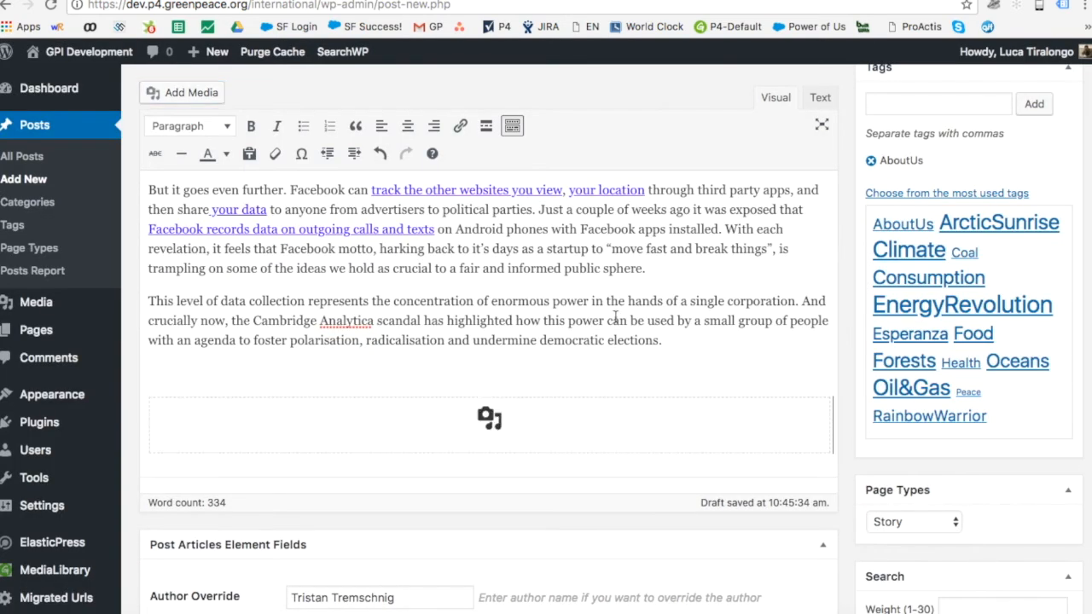
# Step: Add an empty paragraph below the embedded video at the end of the post
pyautogui.scroll(-2, 629, 353)
pyautogui.scroll(-4, 629, 358)
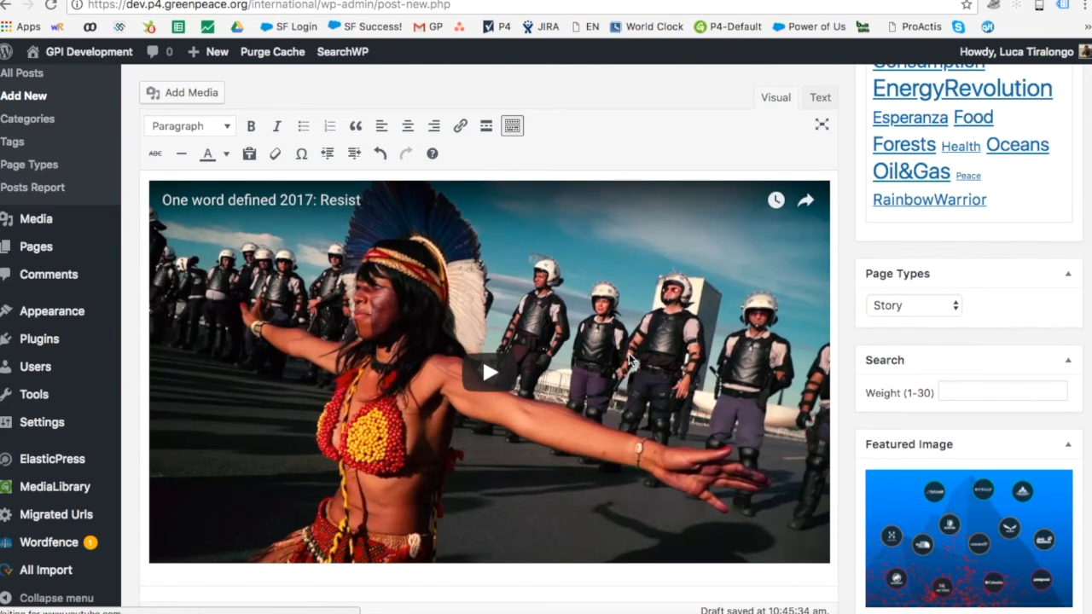
pyautogui.scroll(-1, 640, 410)
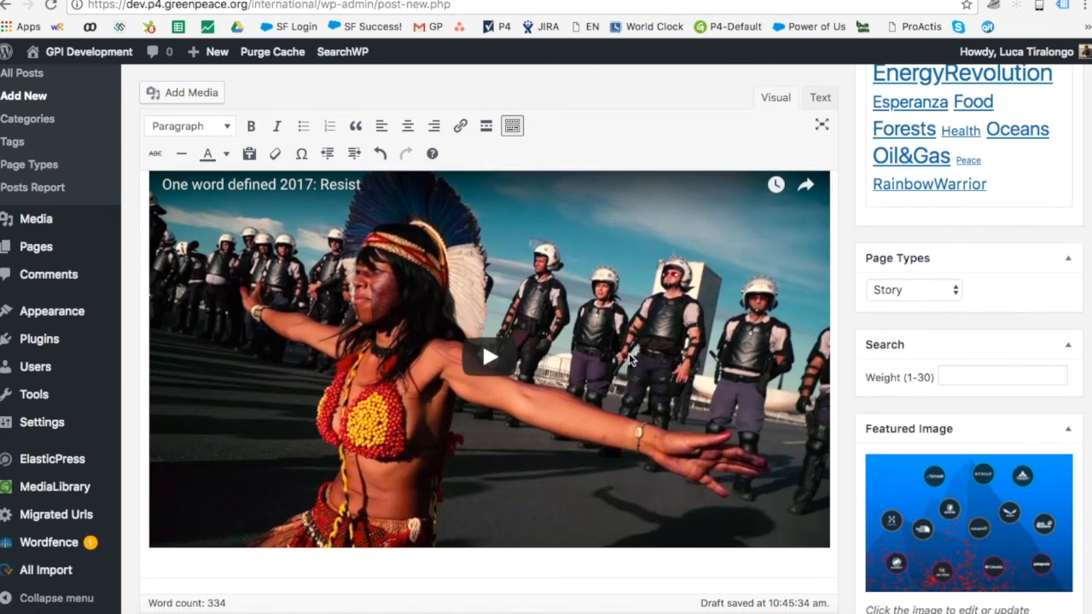
pyautogui.click(623, 548)
pyautogui.press('Right')
pyautogui.press('Return')
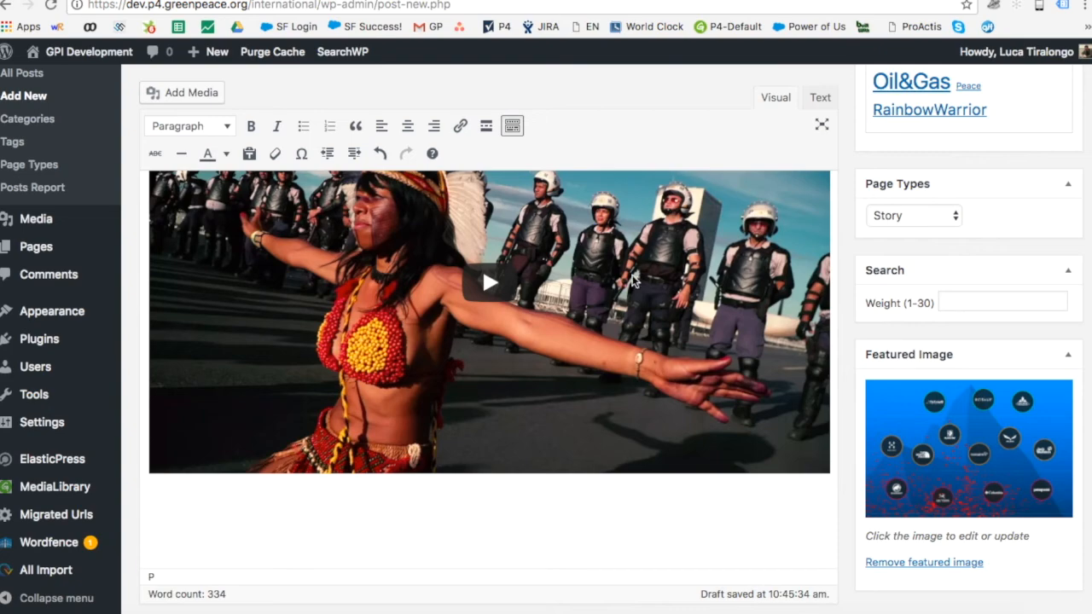
# Step: Preview the updated post with the embedded video
pyautogui.scroll(4, 633, 282)
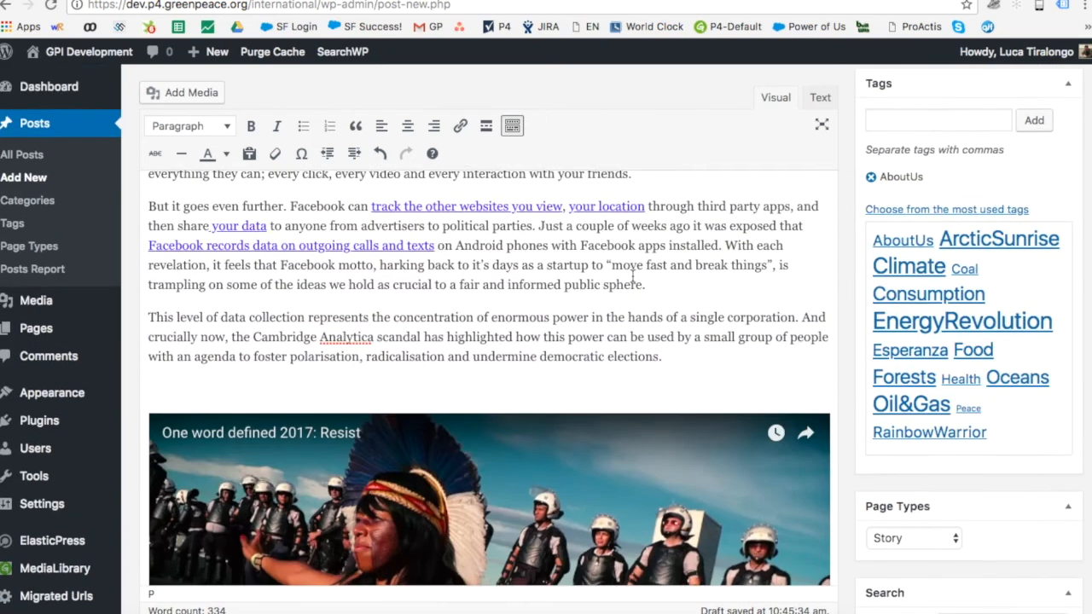
pyautogui.scroll(-4, 633, 282)
pyautogui.scroll(-5, 633, 281)
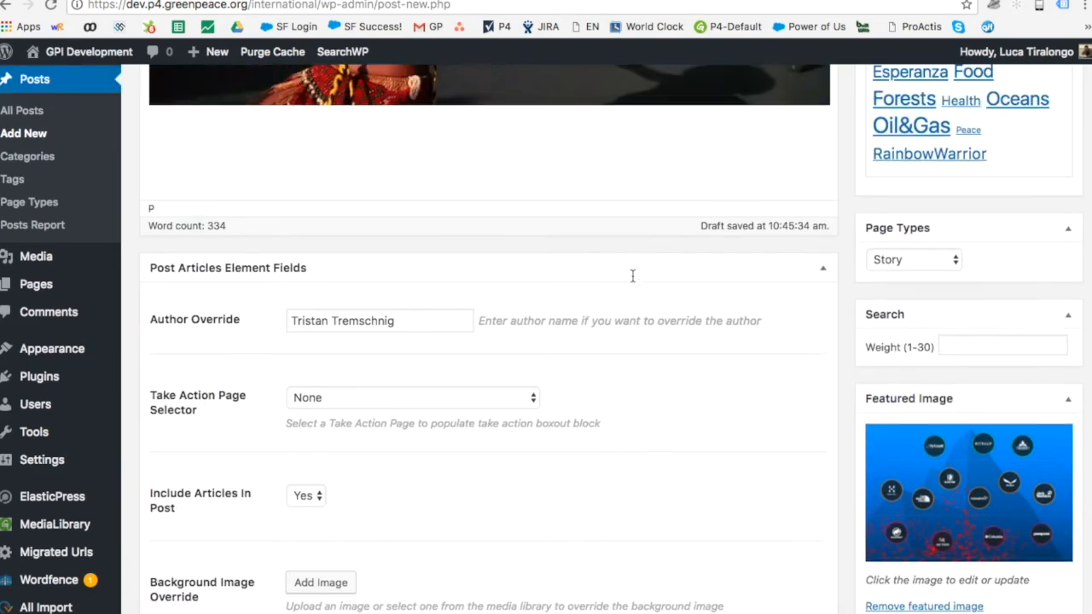
pyautogui.scroll(10, 631, 276)
pyautogui.click(1048, 134)
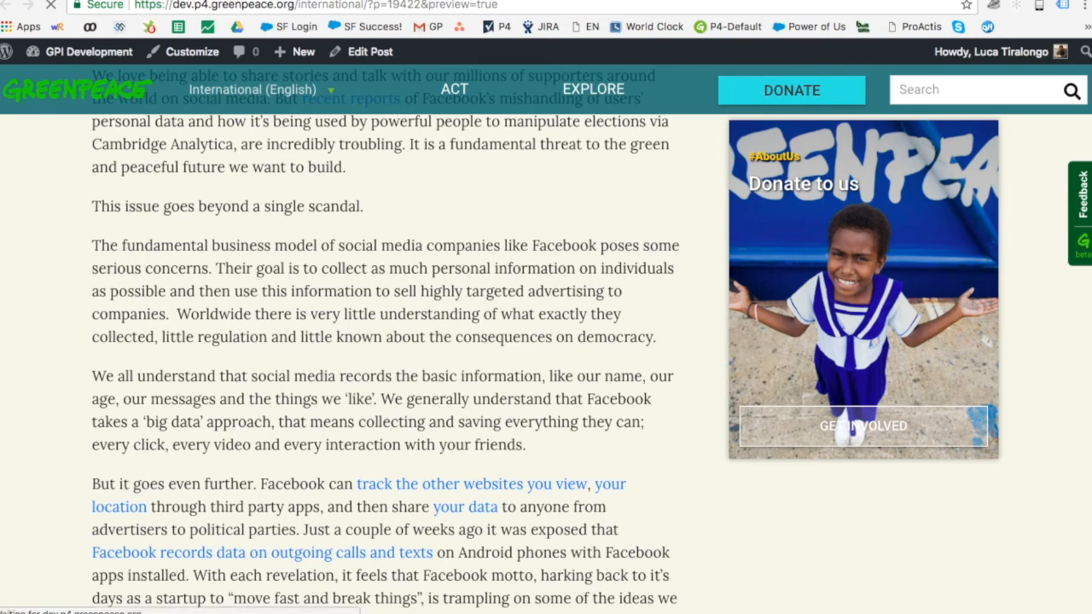
# Step: Check the story's title, author byline and date in the preview
pyautogui.scroll(-5, 784, 260)
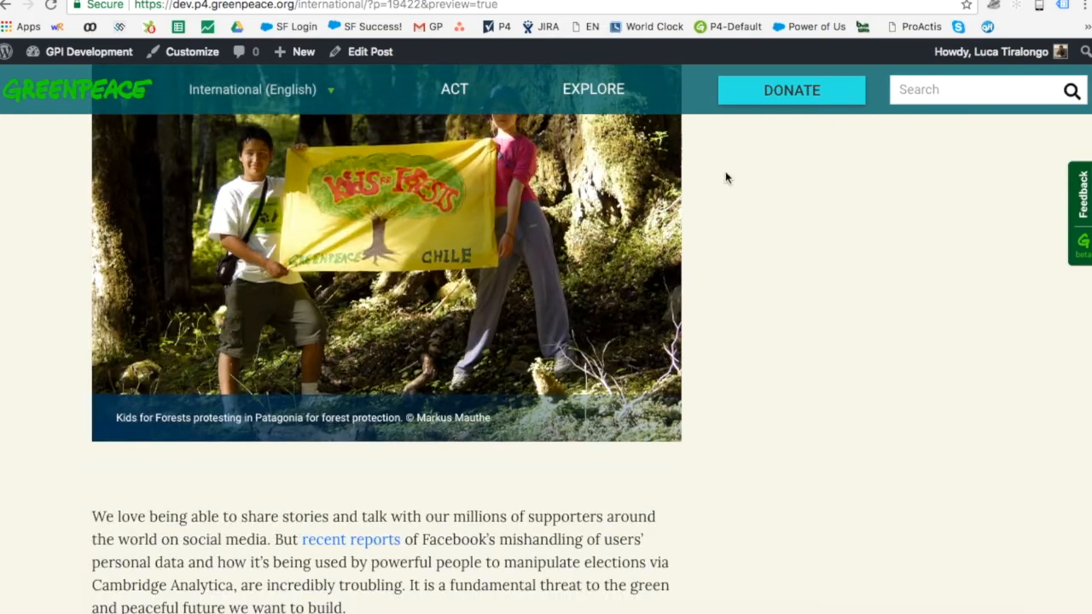
pyautogui.scroll(-13, 914, 253)
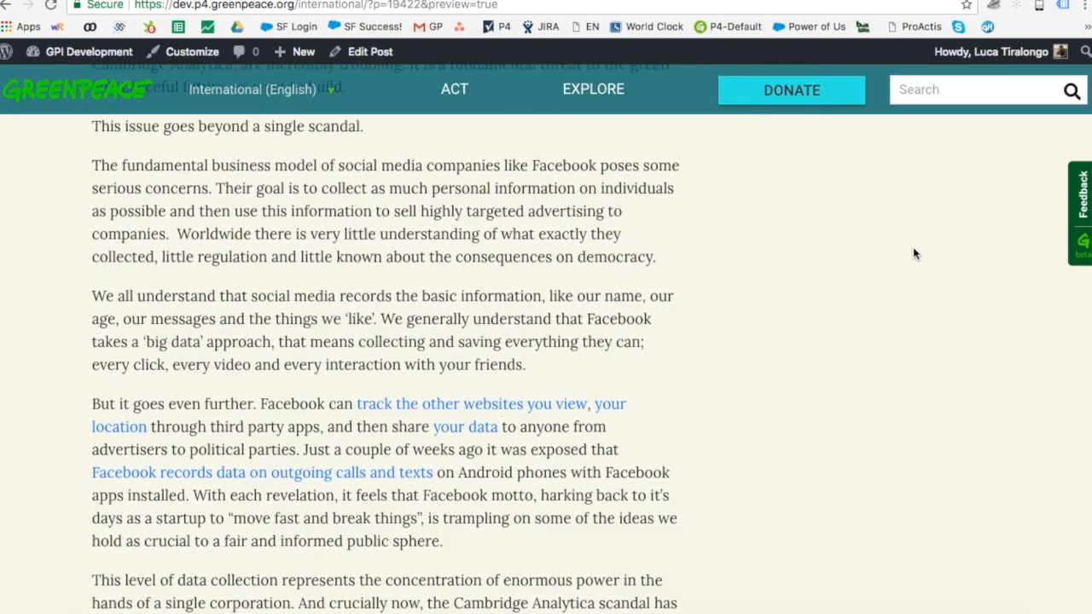
pyautogui.scroll(15, 913, 254)
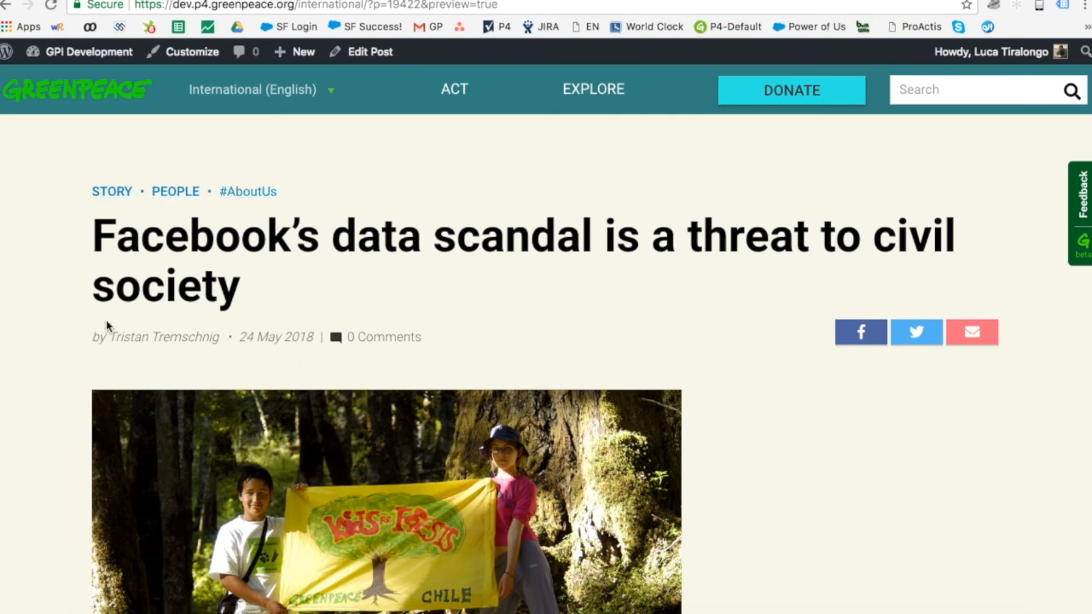
pyautogui.moveTo(115, 339); pyautogui.dragTo(312, 341)
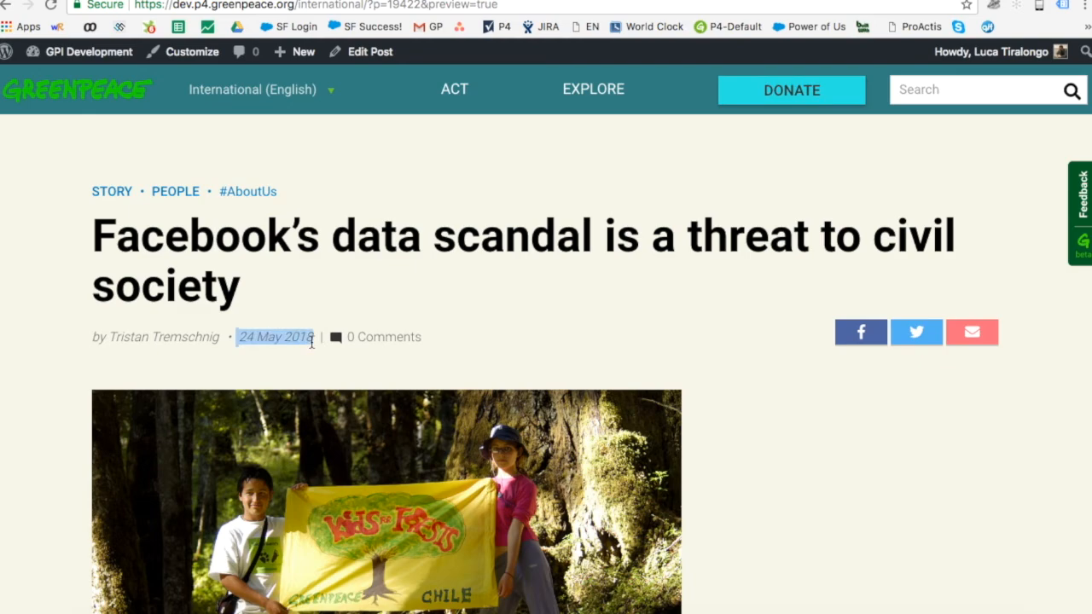
pyautogui.click(836, 467)
# Step: Review the photo, body text and 'Resist' video, then return to the post editor
pyautogui.scroll(-10, 836, 468)
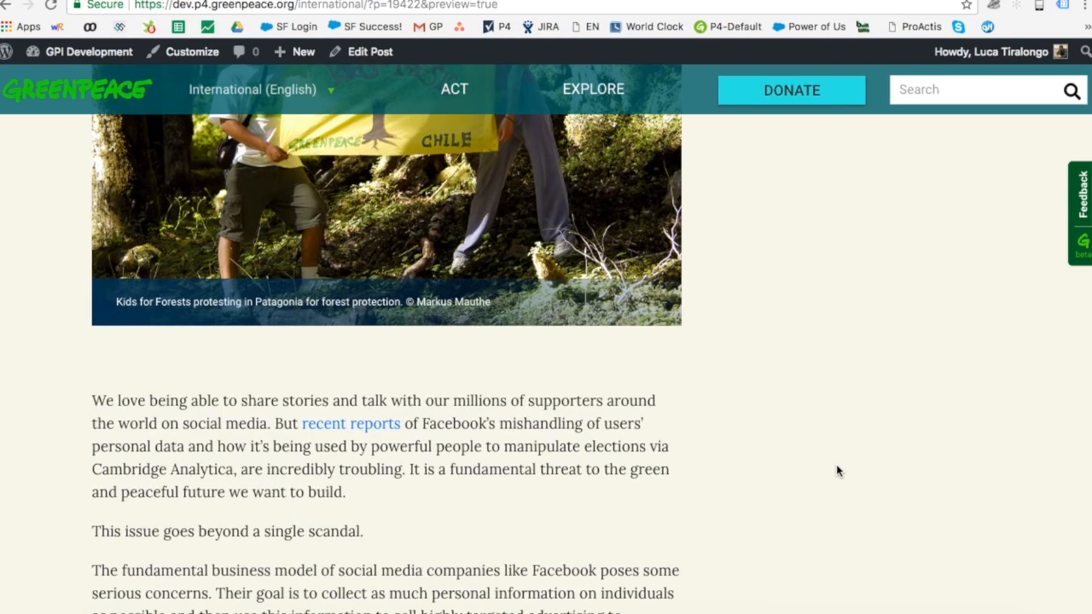
pyautogui.scroll(-10, 836, 467)
pyautogui.scroll(2, 836, 468)
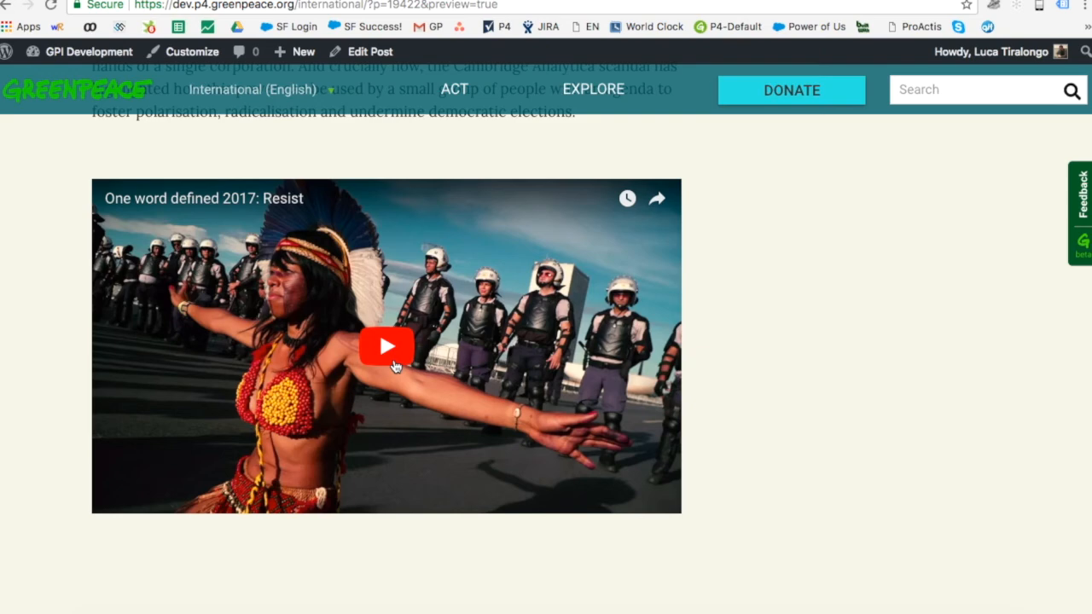
pyautogui.scroll(3, 394, 366)
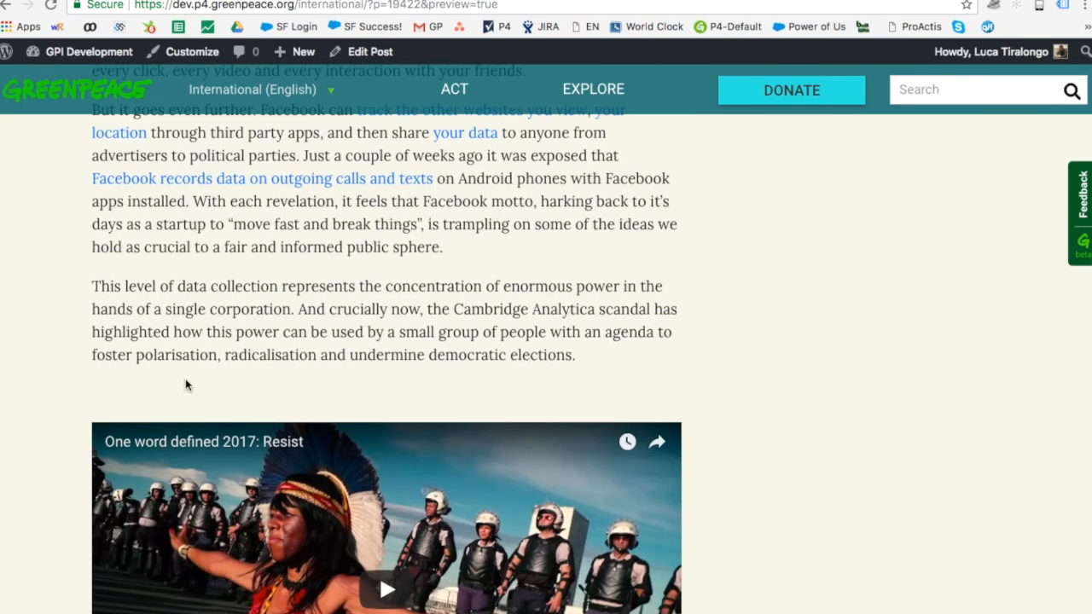
pyautogui.scroll(-4, 666, 311)
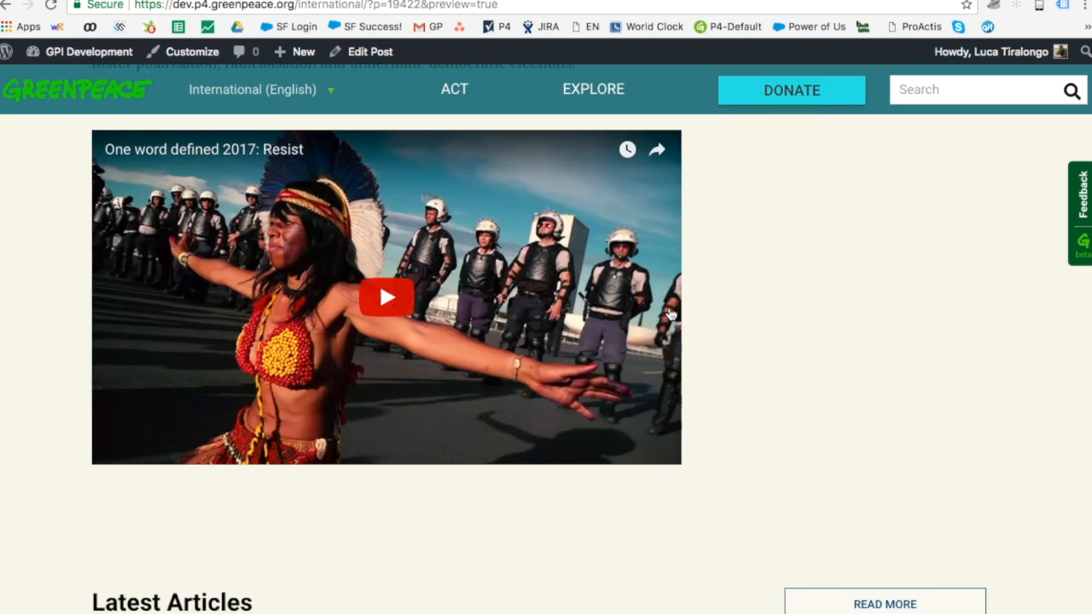
pyautogui.scroll(3, 669, 312)
pyautogui.scroll(-4, 690, 353)
pyautogui.scroll(9, 689, 353)
pyautogui.scroll(10, 689, 353)
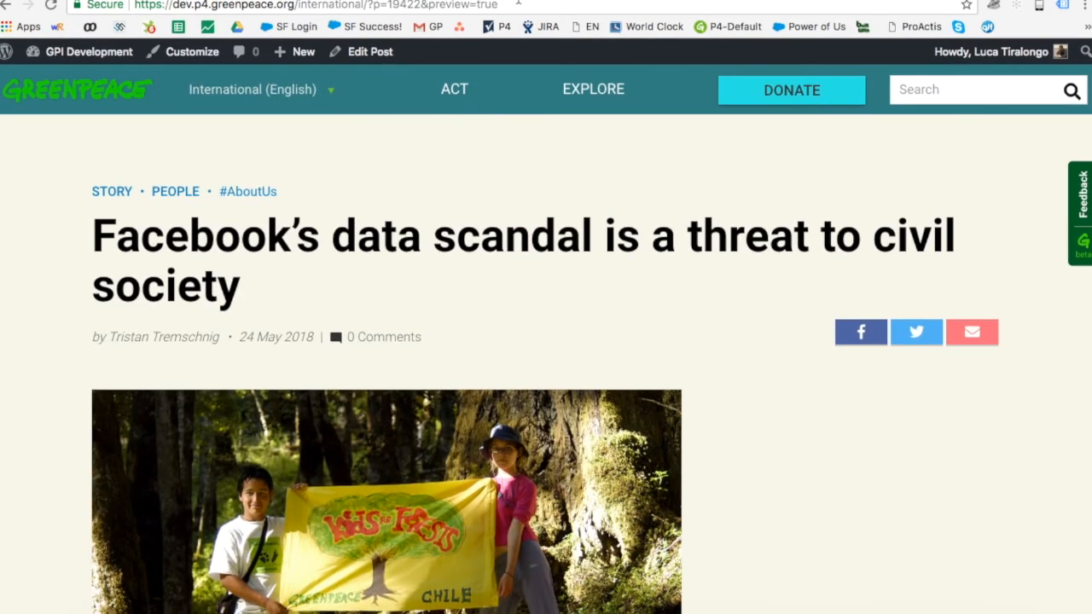
pyautogui.hotkey('ctrl', 'shift', 'Tab')
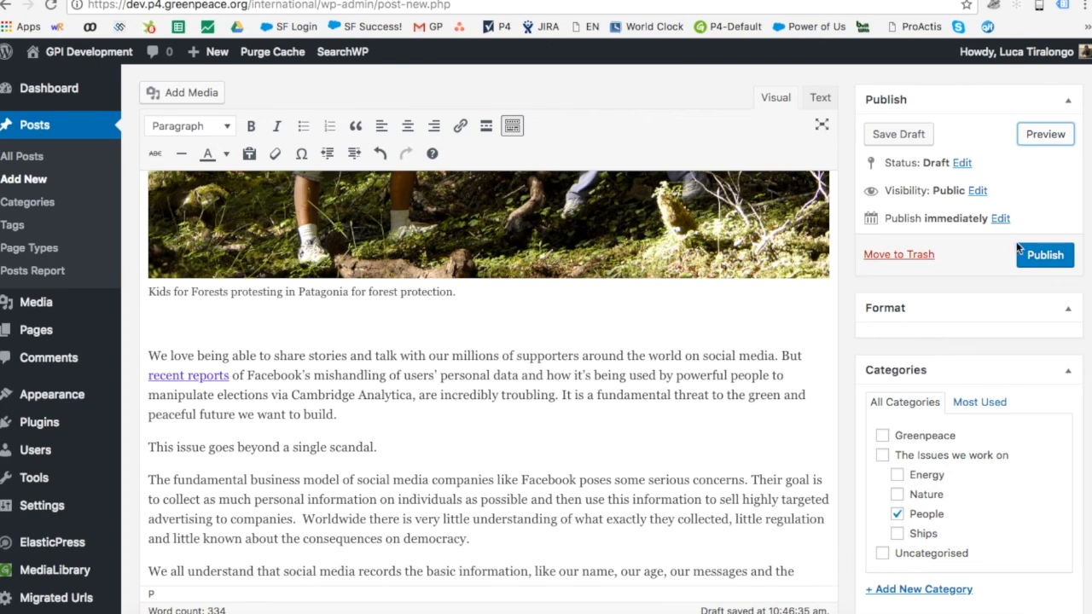
# Step: Publish the Facebook data scandal story from the Publish box
pyautogui.click(1038, 266)
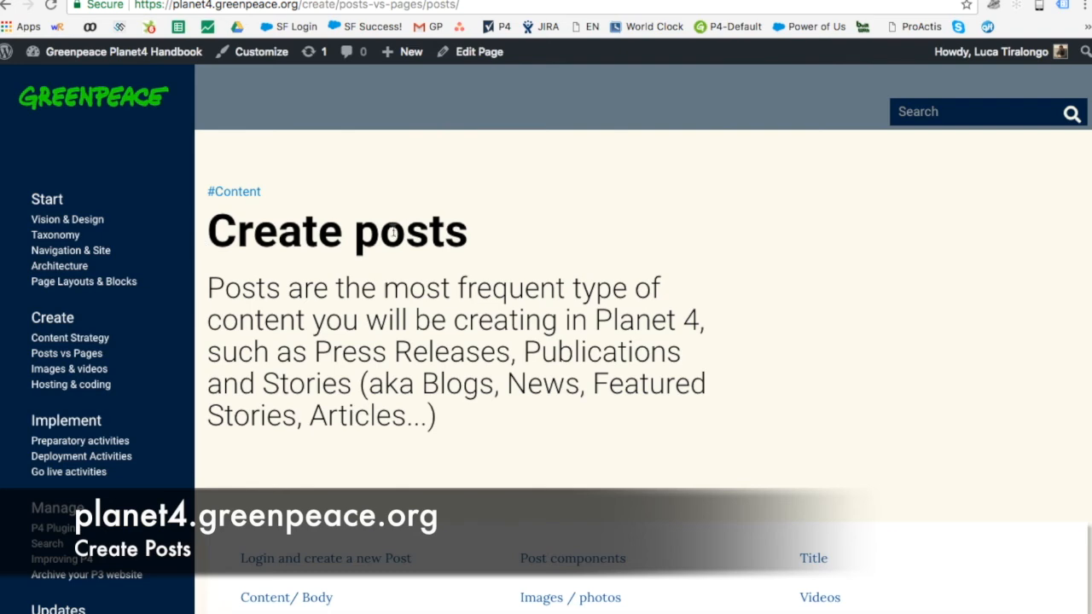
# Step: Find the Excerpt section below Images / photos and highlight its automatic 25-word excerpt explanation
pyautogui.scroll(-5, 431, 229)
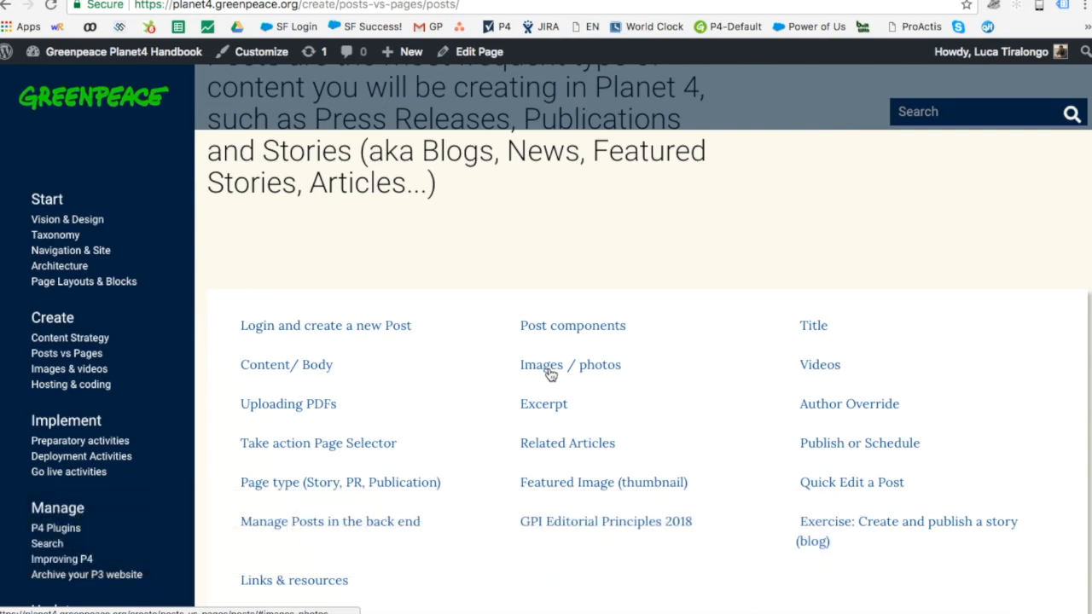
pyautogui.click(551, 371)
pyautogui.scroll(-10, 550, 373)
pyautogui.scroll(-5, 550, 372)
pyautogui.scroll(-15, 549, 367)
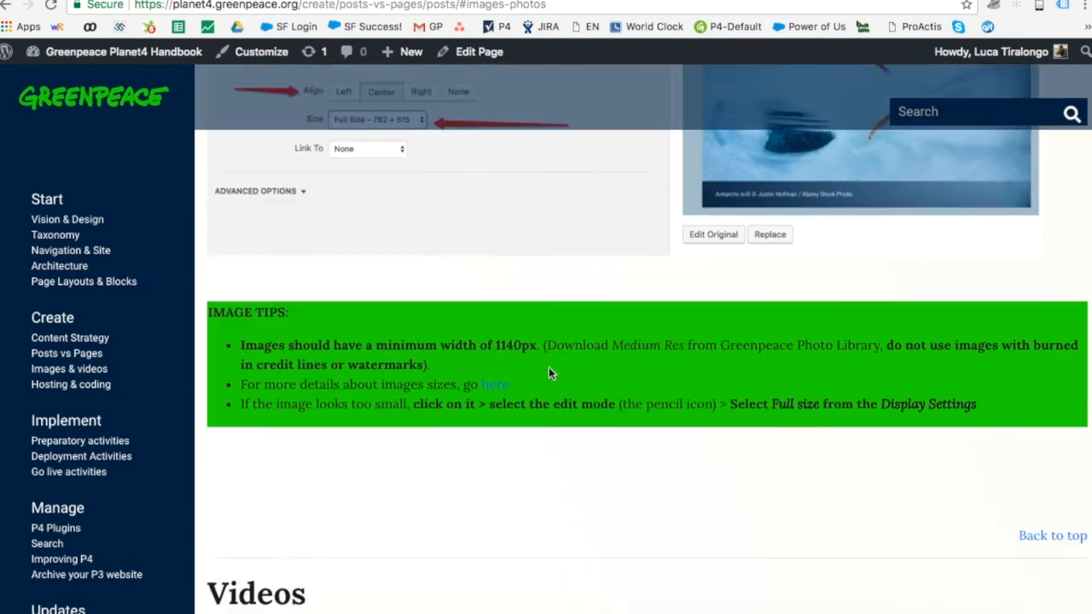
pyautogui.scroll(-15, 548, 369)
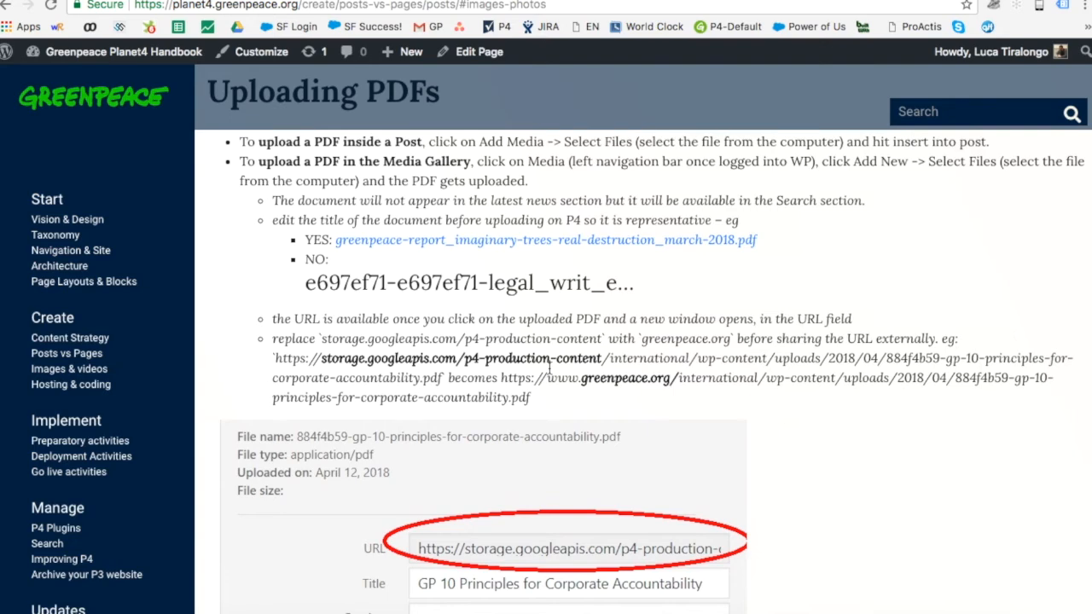
pyautogui.scroll(-1, 549, 372)
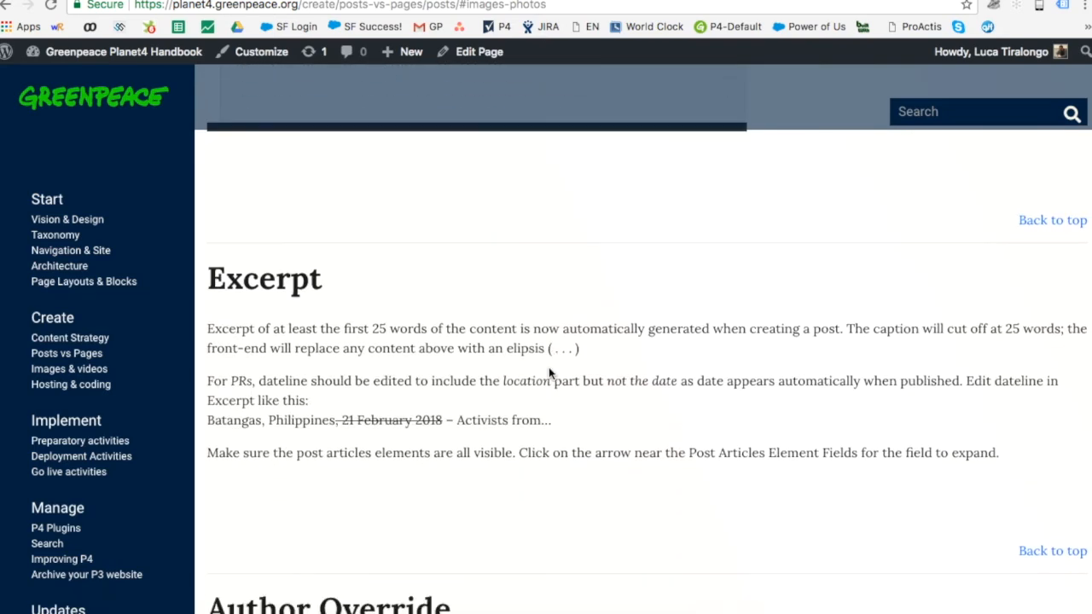
pyautogui.moveTo(210, 279); pyautogui.dragTo(332, 285)
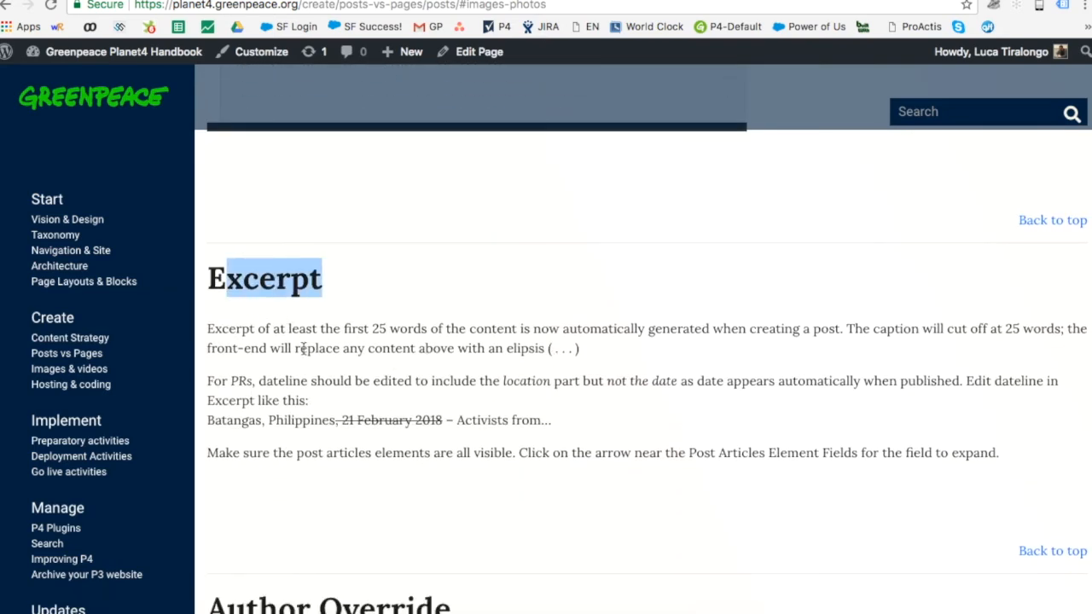
pyautogui.click(236, 329)
pyautogui.moveTo(236, 330); pyautogui.dragTo(642, 349)
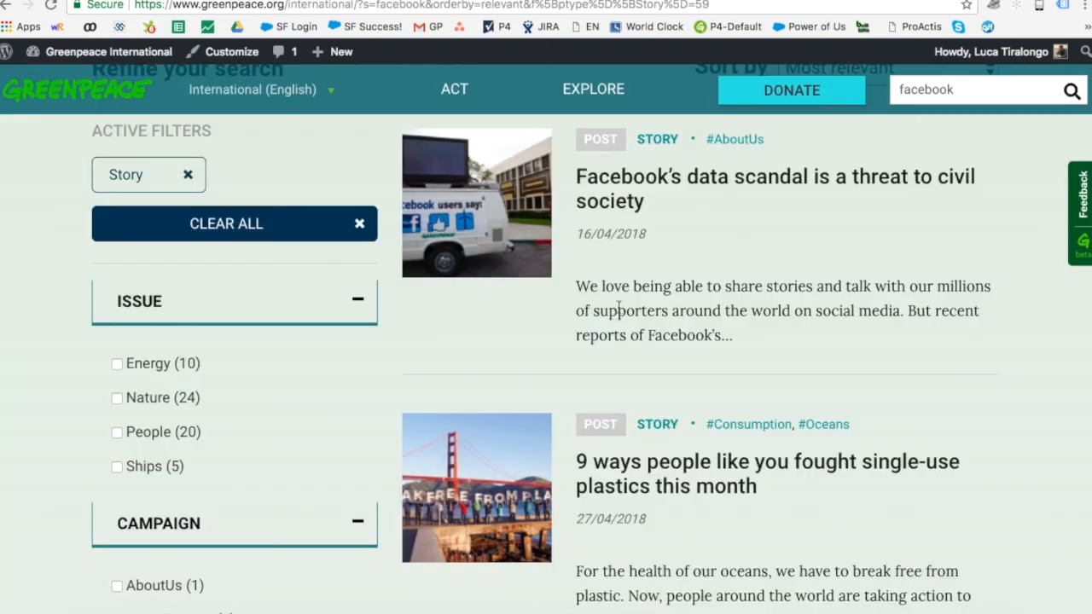
# Step: Highlight the excerpts of the facebook search results, including the plastics and oil stories
pyautogui.moveTo(573, 294); pyautogui.dragTo(731, 334)
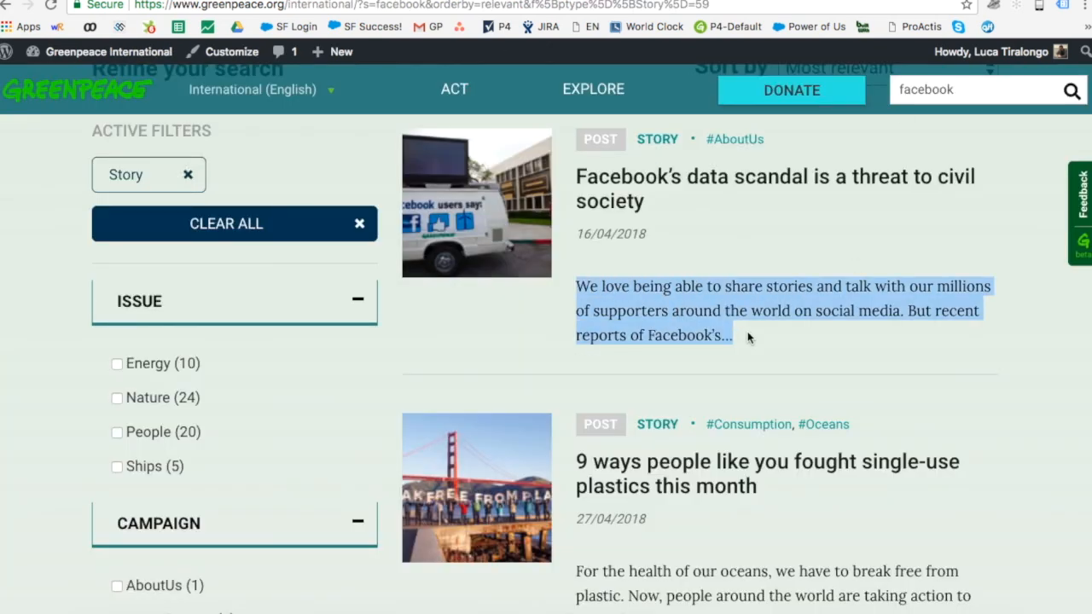
pyautogui.scroll(-3, 747, 332)
pyautogui.moveTo(575, 376); pyautogui.dragTo(685, 427)
pyautogui.scroll(-3, 685, 422)
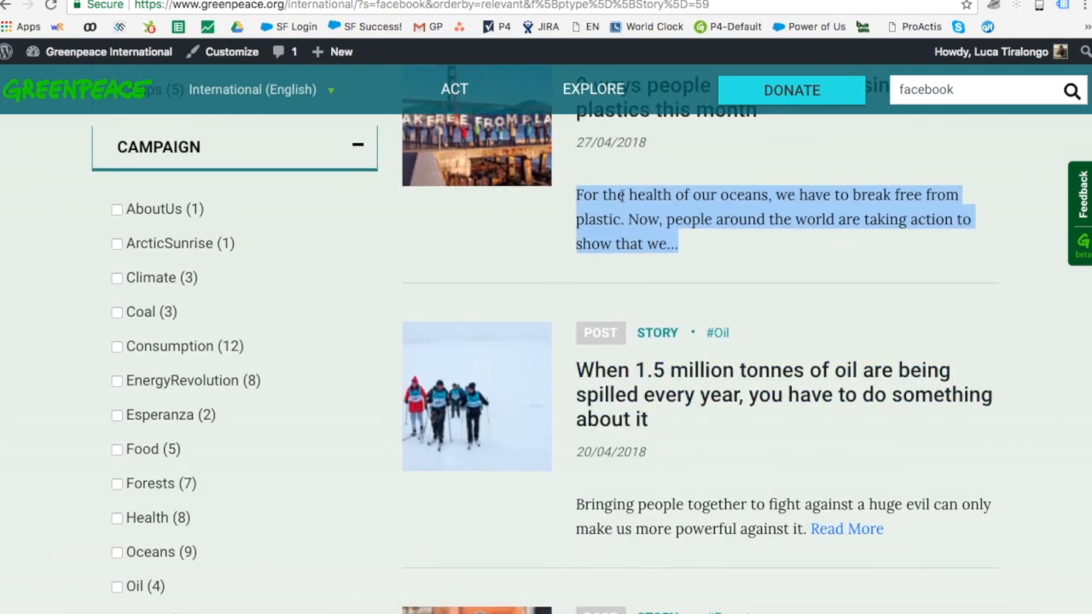
pyautogui.moveTo(576, 499); pyautogui.dragTo(804, 533)
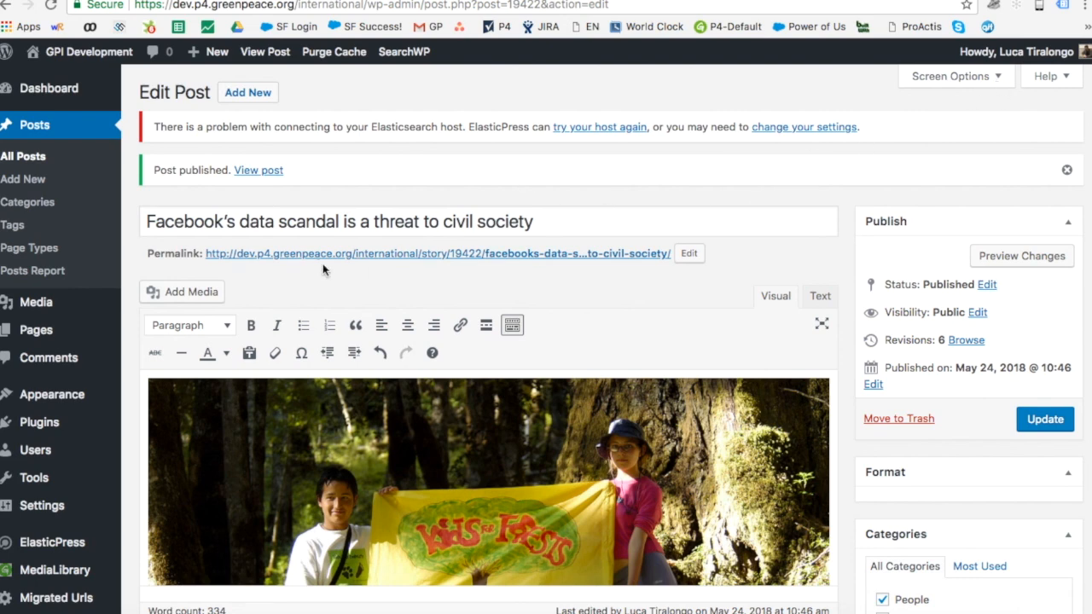
# Step: Delete the © credit text from the Excerpt, leaving 'Kids for Forests protesting in Patagonia for forest protection.'
pyautogui.click(956, 76)
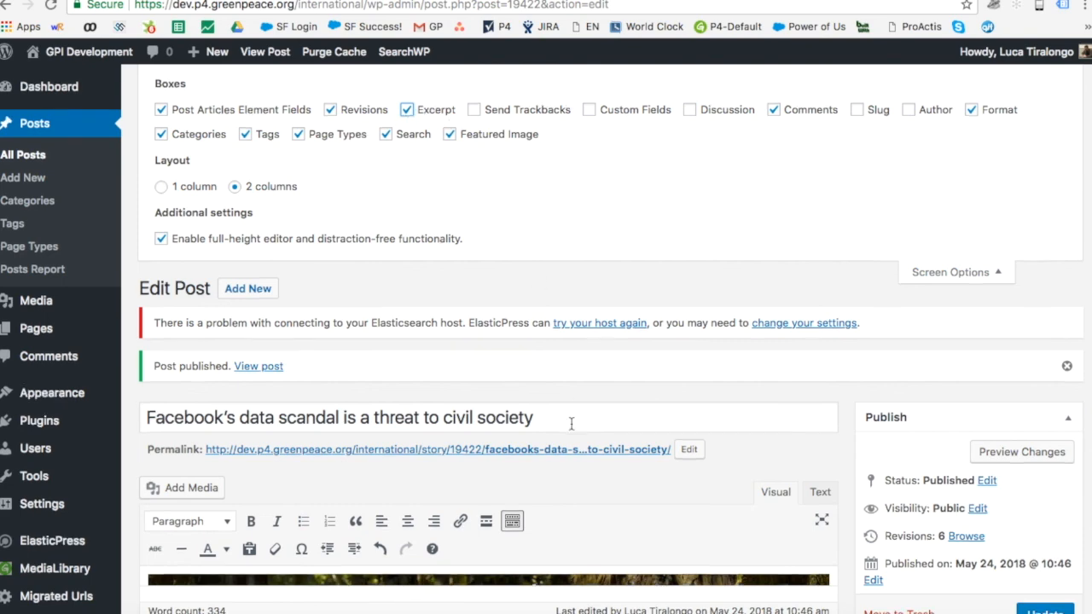
pyautogui.scroll(-15, 568, 419)
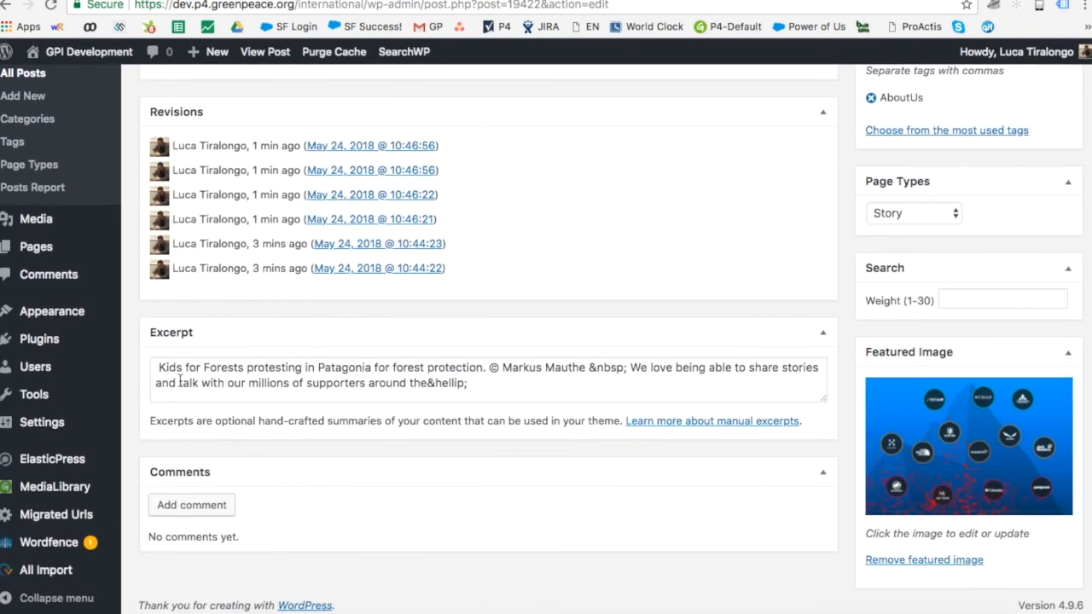
pyautogui.click(162, 368)
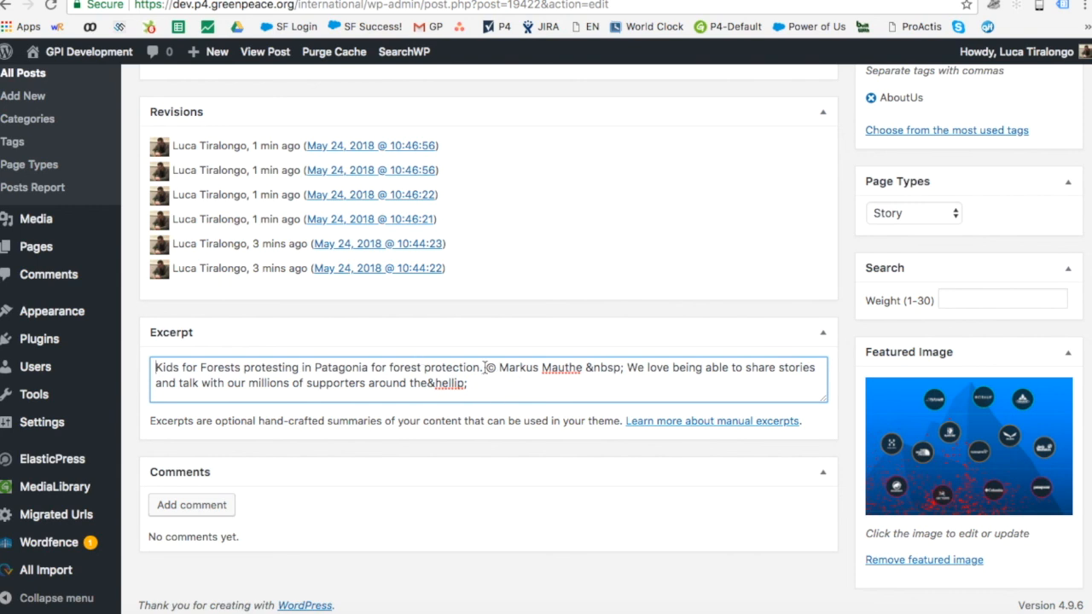
pyautogui.moveTo(484, 367); pyautogui.dragTo(535, 413)
pyautogui.press('BackSpace')
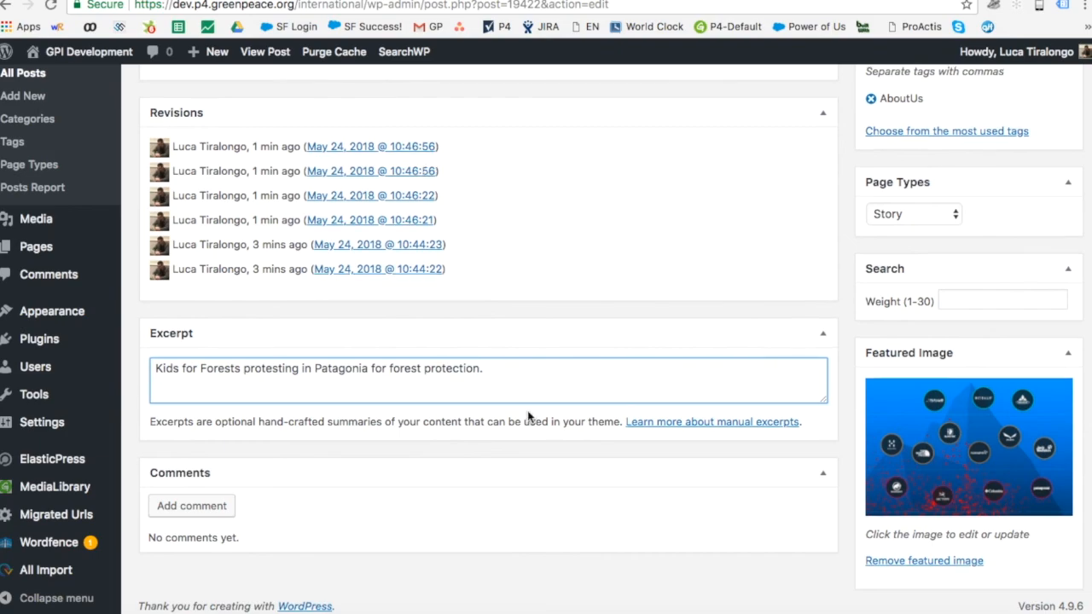
pyautogui.scroll(15, 527, 410)
pyautogui.scroll(5, 527, 411)
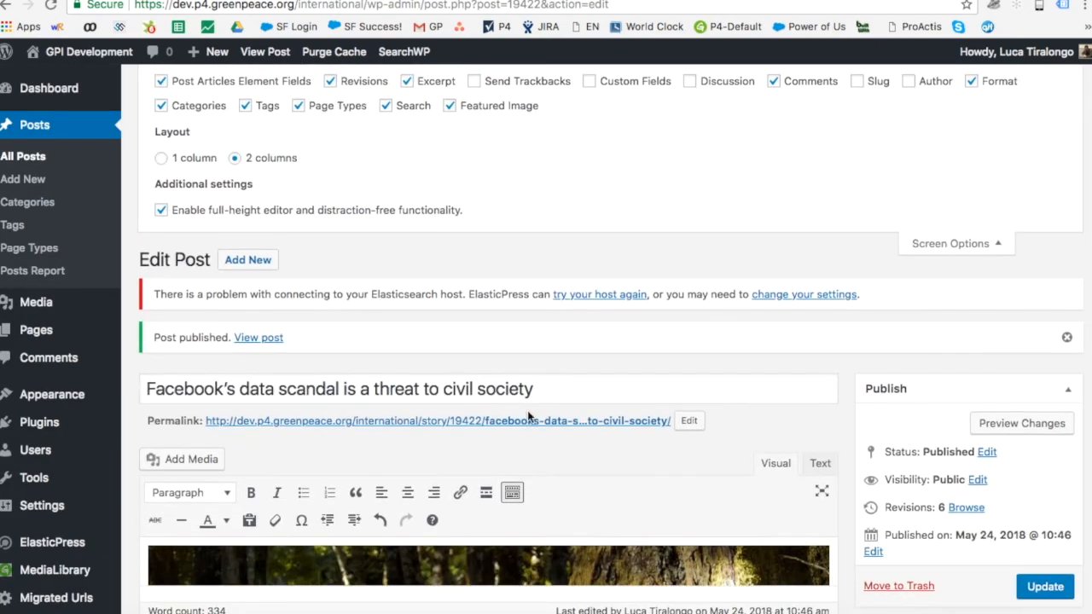
pyautogui.scroll(-5, 527, 410)
pyautogui.scroll(-3, 527, 410)
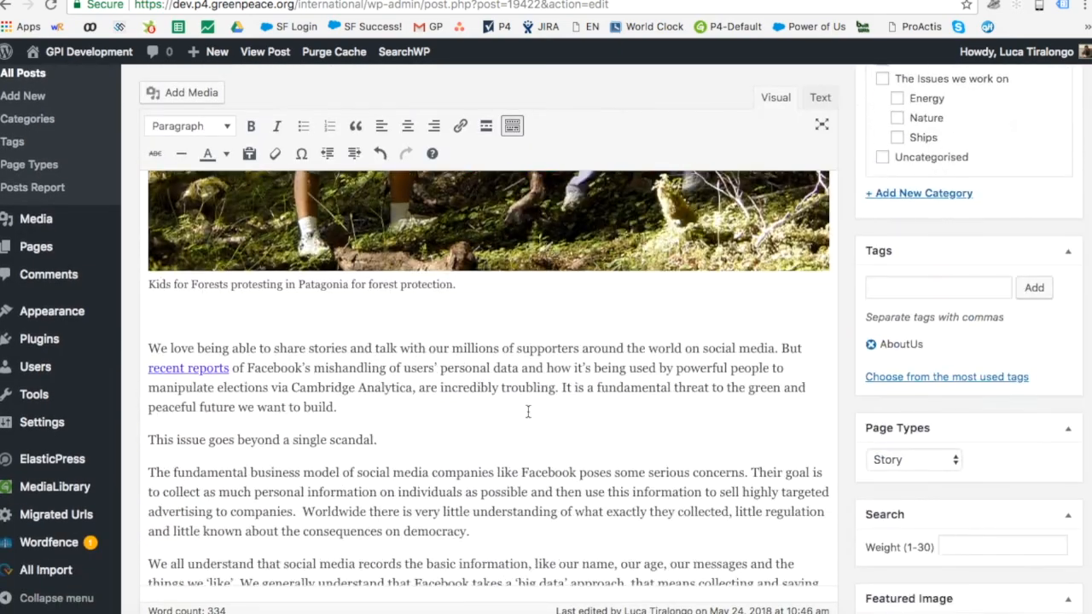
# Step: Replace the excerpt with the article's opening sentence about sharing stories on social media
pyautogui.moveTo(780, 348); pyautogui.dragTo(84, 358)
pyautogui.press('super+c')
pyautogui.scroll(-20, 252, 378)
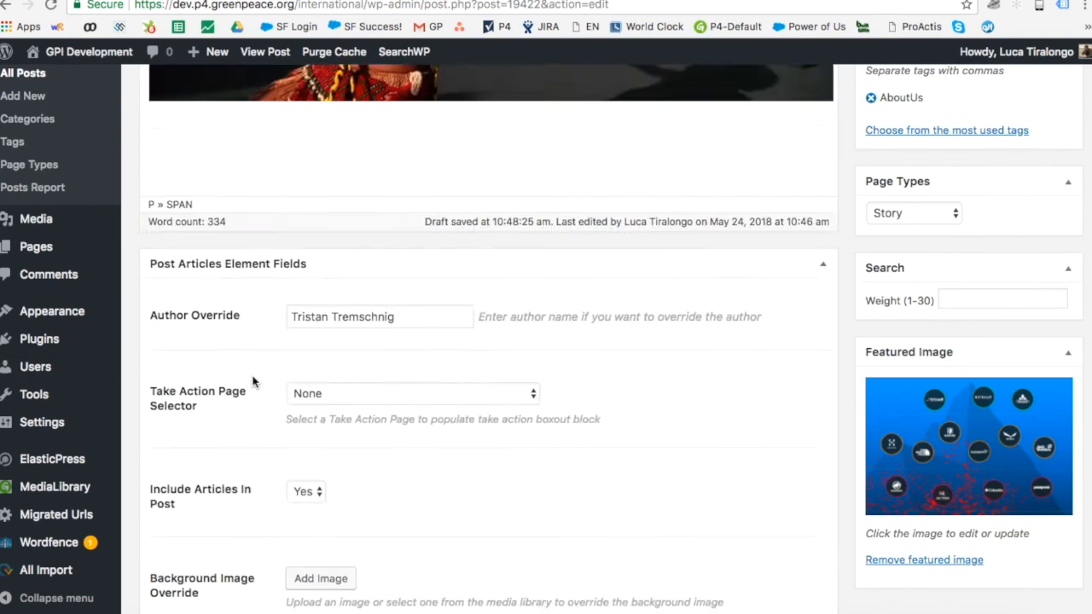
pyautogui.tripleClick(256, 367)
pyautogui.press('super+v')
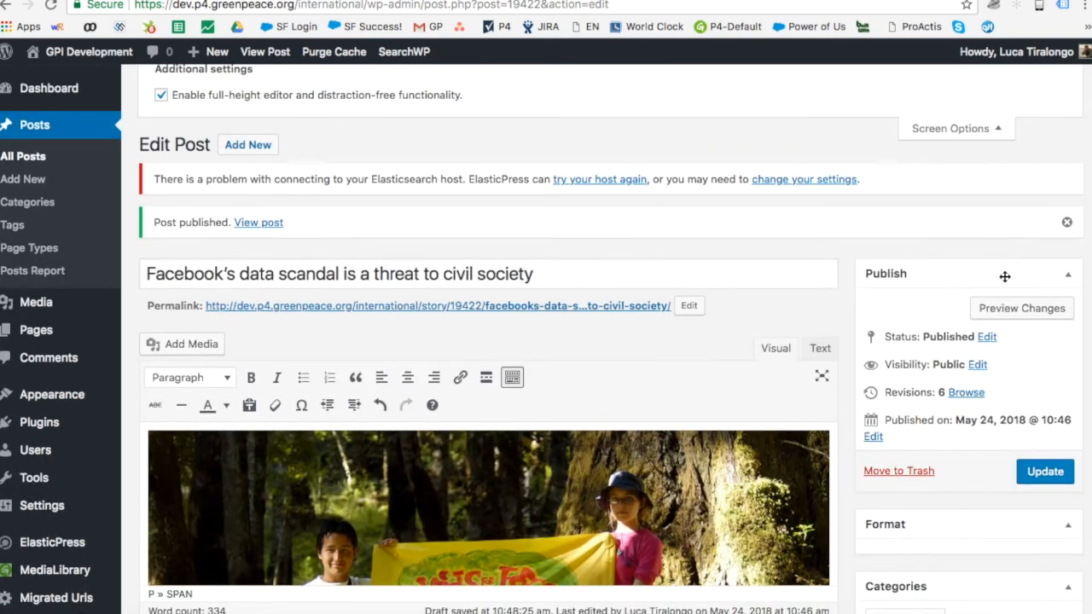
# Step: Update the published post and return to the handbook's Images / photos guidance
pyautogui.click(1024, 476)
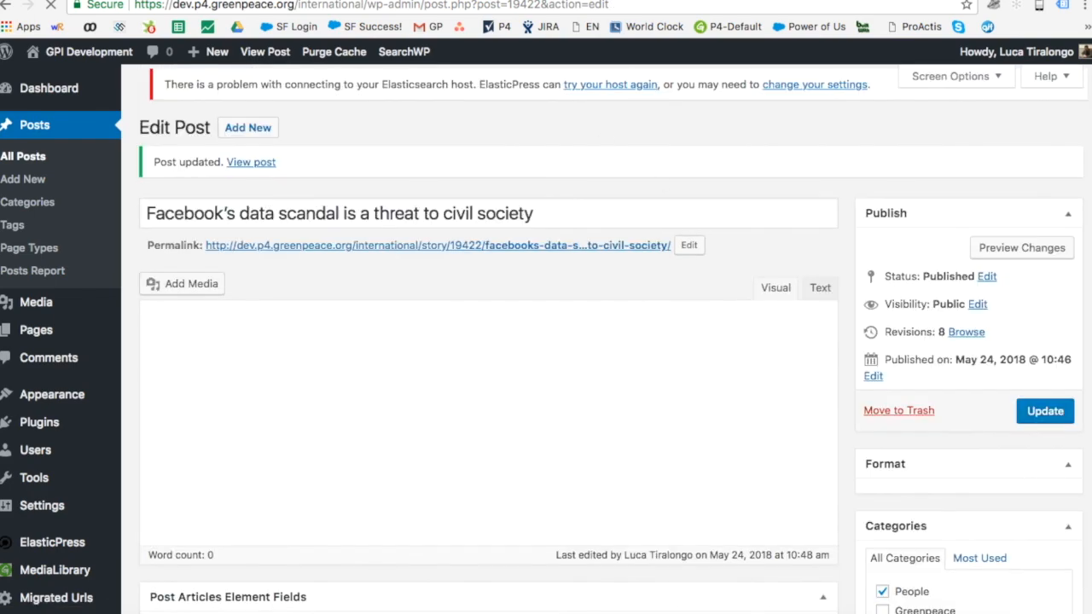
pyautogui.click(529, 1)
pyautogui.scroll(10, 503, 252)
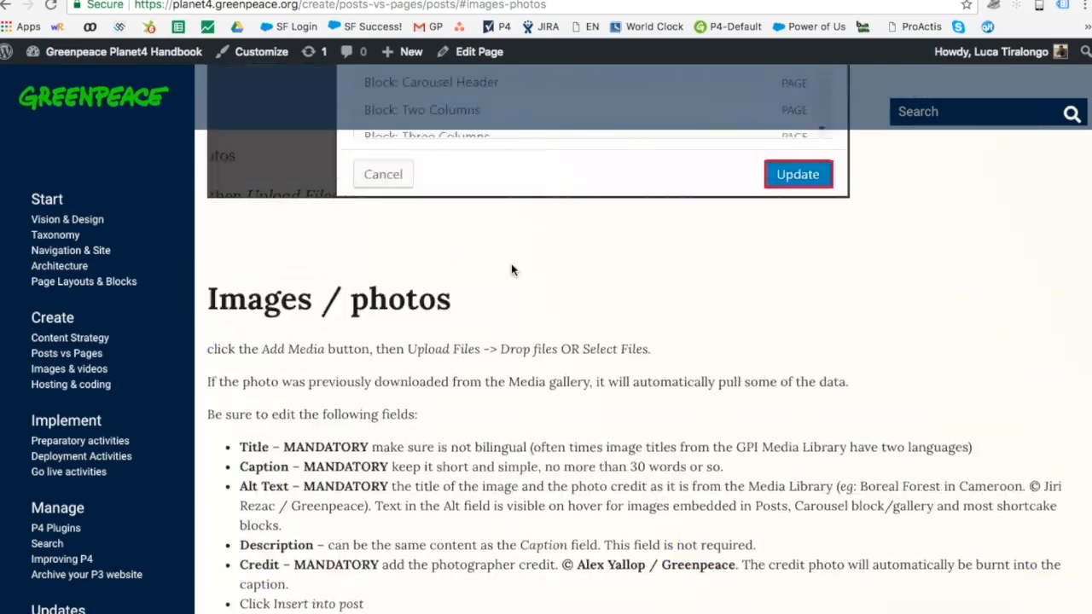